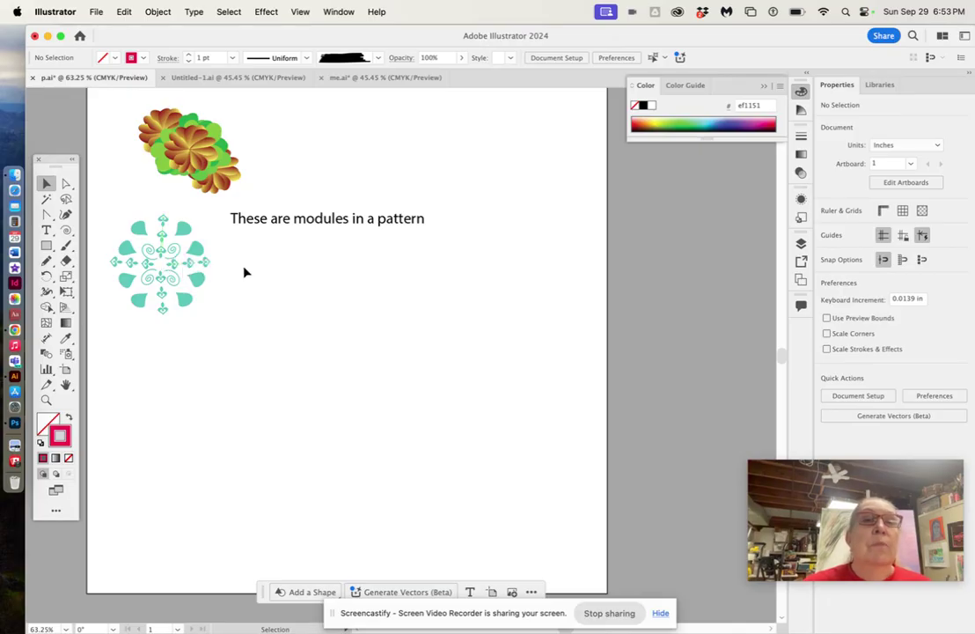
{"action": "scroll", "coordinate": [245, 273], "scroll_direction": "down", "scroll_amount": 3}
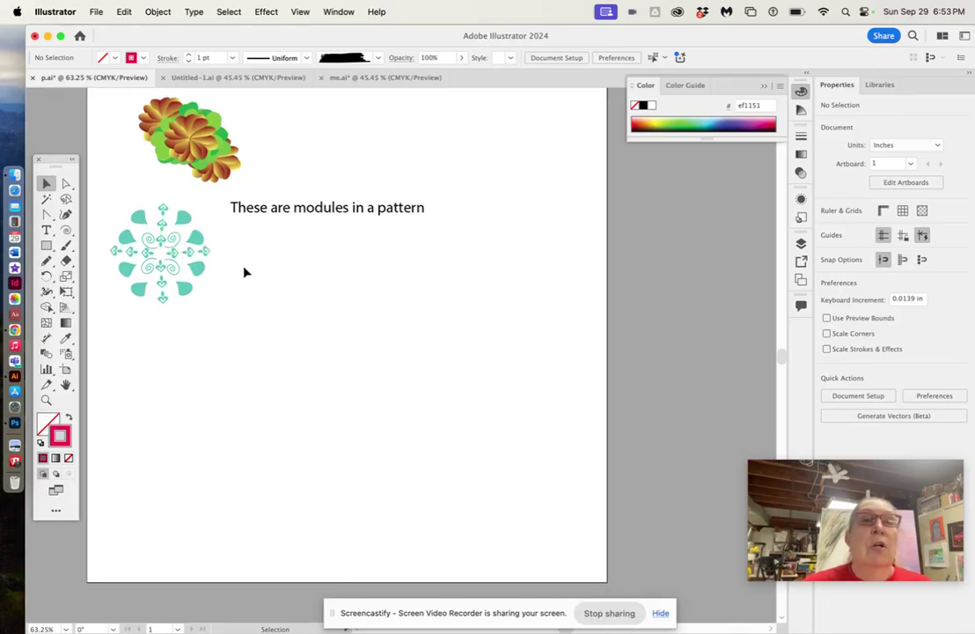
{"action": "scroll", "coordinate": [245, 273], "scroll_direction": "down", "scroll_amount": 2}
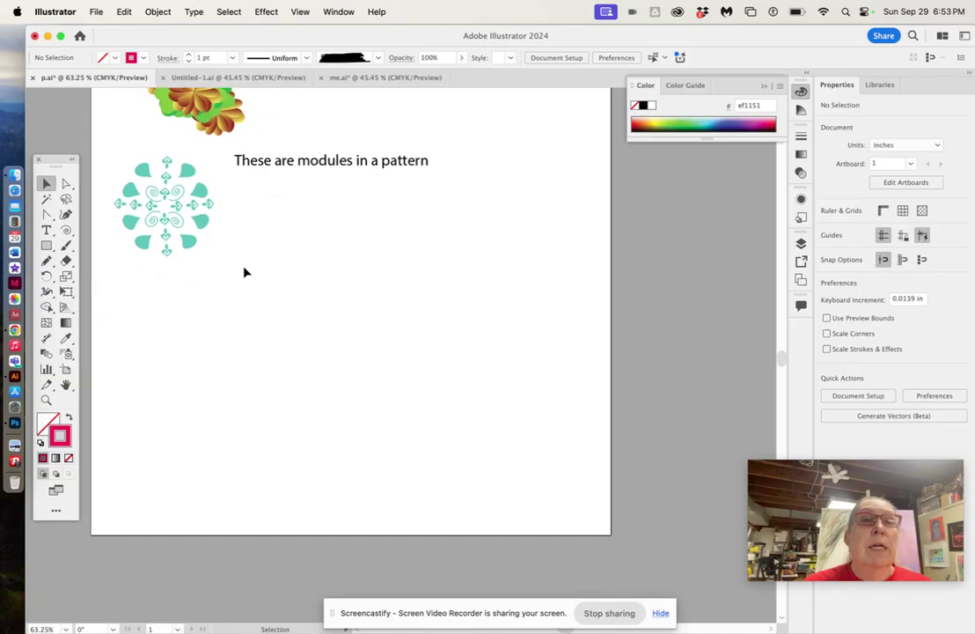
{"action": "scroll", "coordinate": [245, 272], "scroll_direction": "up", "scroll_amount": 3}
{"action": "scroll", "coordinate": [246, 272], "scroll_direction": "right", "scroll_amount": 2}
{"action": "scroll", "coordinate": [245, 273], "scroll_direction": "up", "scroll_amount": 3}
{"action": "scroll", "coordinate": [245, 273], "scroll_direction": "left", "scroll_amount": 3}
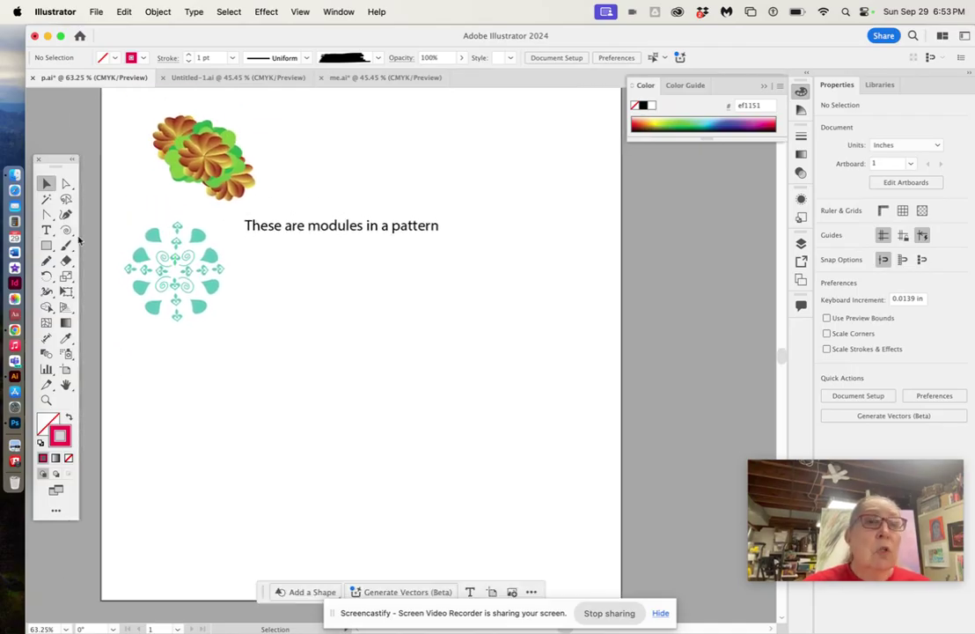
Draw a tall ellipse about 0.51 by 1.08 in below the text and swap its fill and stroke for a solid crimson fill.
{"action": "left_click", "coordinate": [46, 247]}
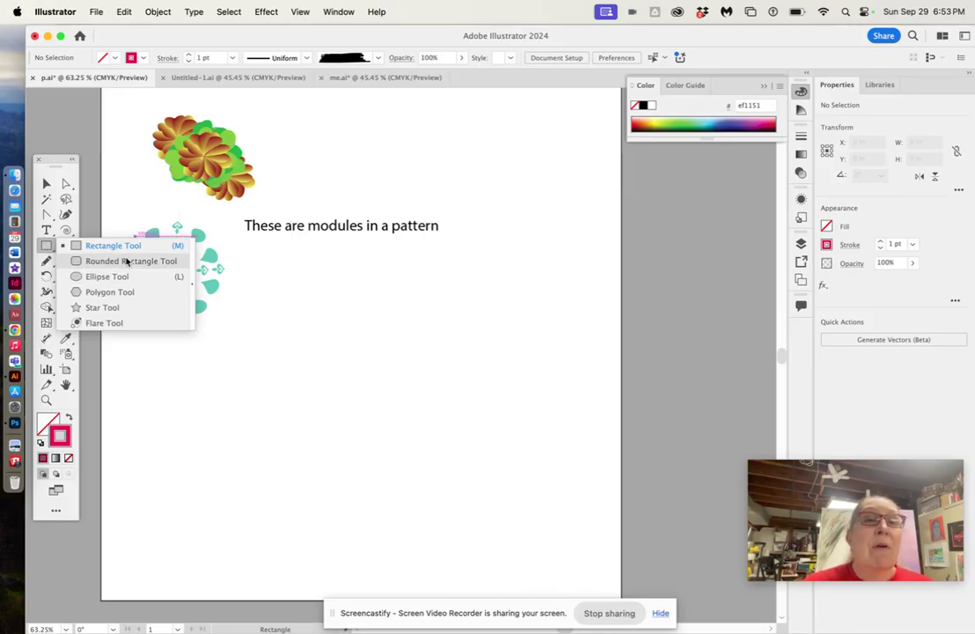
{"action": "left_click", "coordinate": [107, 276]}
{"action": "left_click_drag", "start_coordinate": [302, 327], "coordinate": [332, 384]}
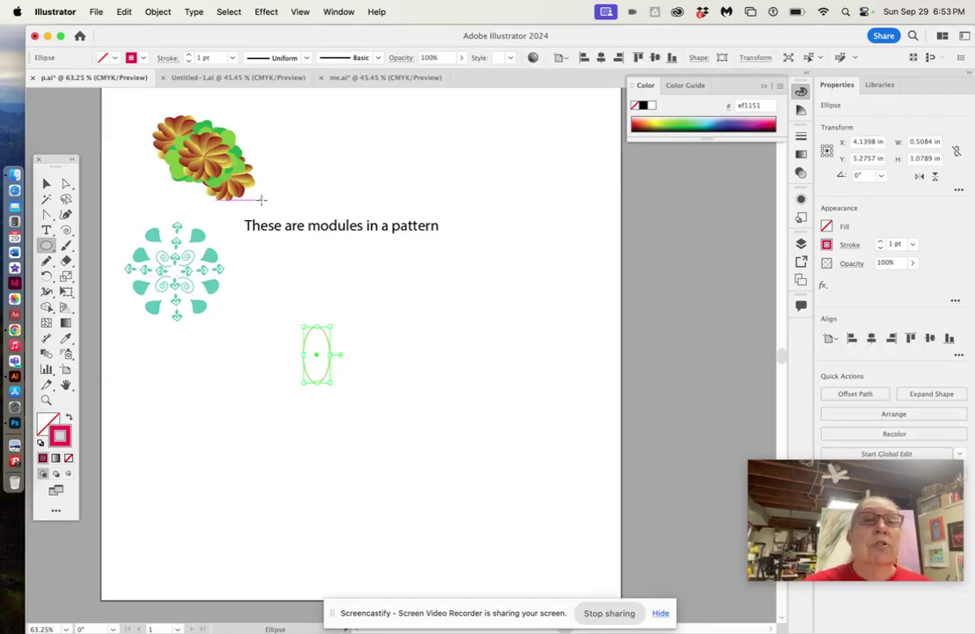
{"action": "left_click", "coordinate": [70, 419]}
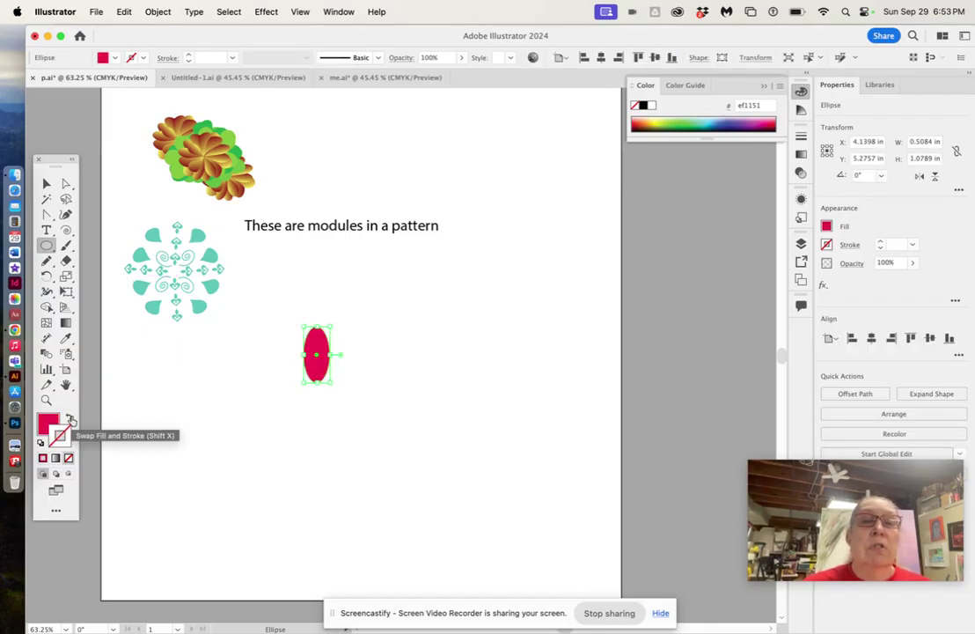
Convert the ellipse's top anchor to a corner and move it about 0.5 in to the left to form a curved petal.
{"action": "left_click", "coordinate": [74, 185]}
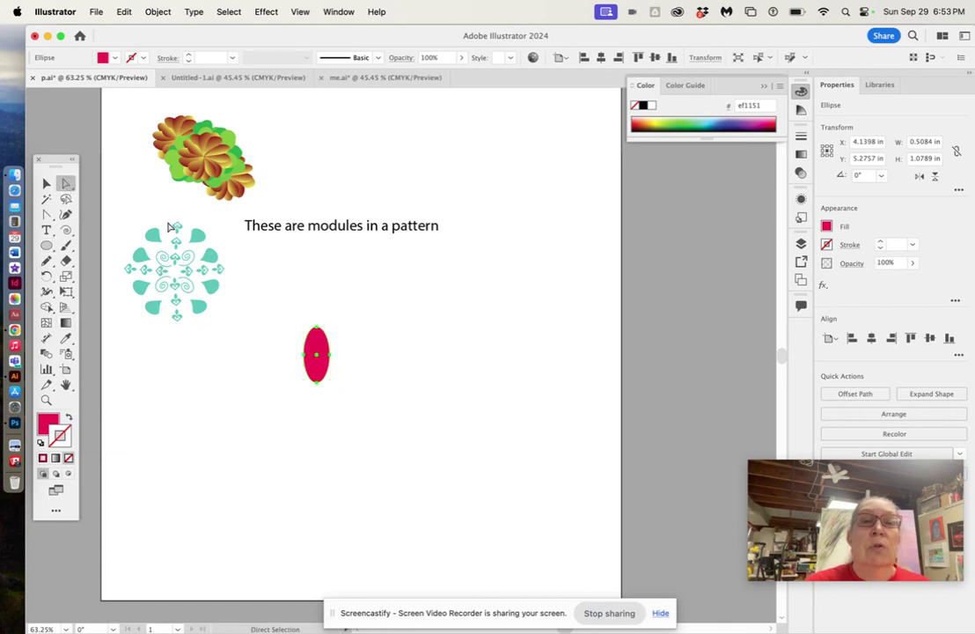
{"action": "scroll", "coordinate": [372, 414], "scroll_direction": "up", "scroll_amount": 5}
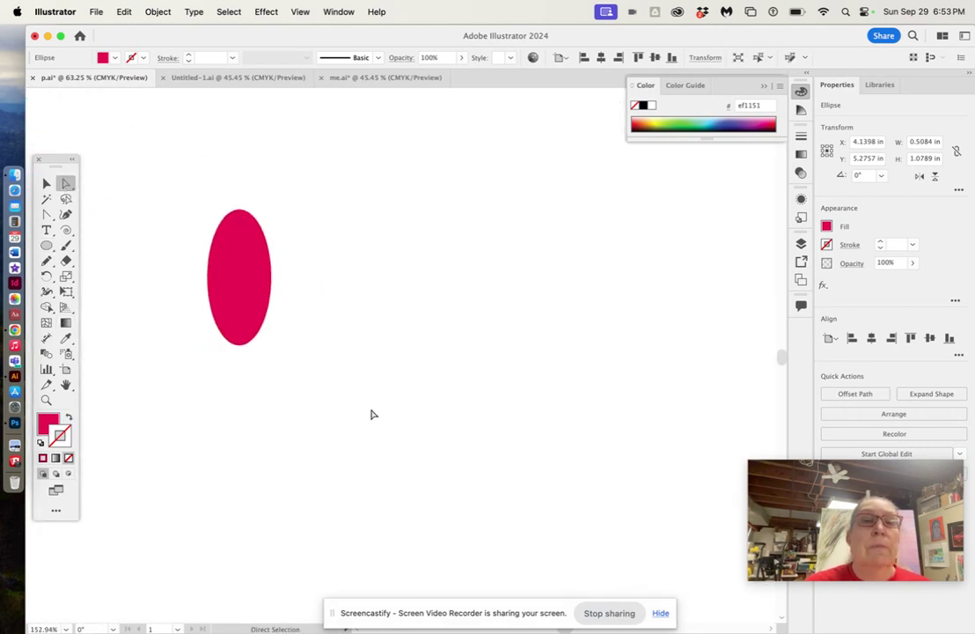
{"action": "left_click", "coordinate": [240, 212]}
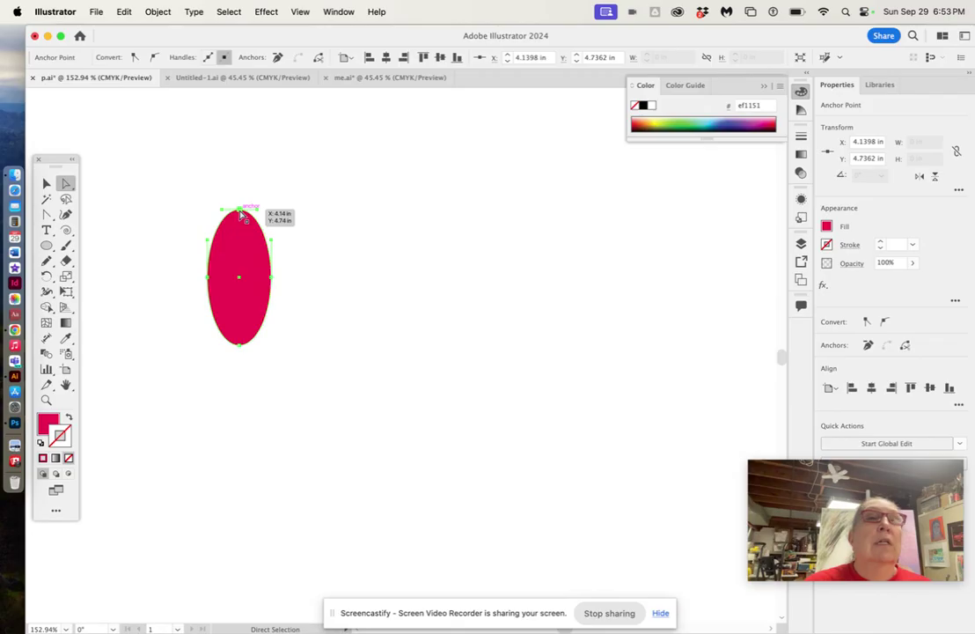
{"action": "left_click", "coordinate": [134, 58]}
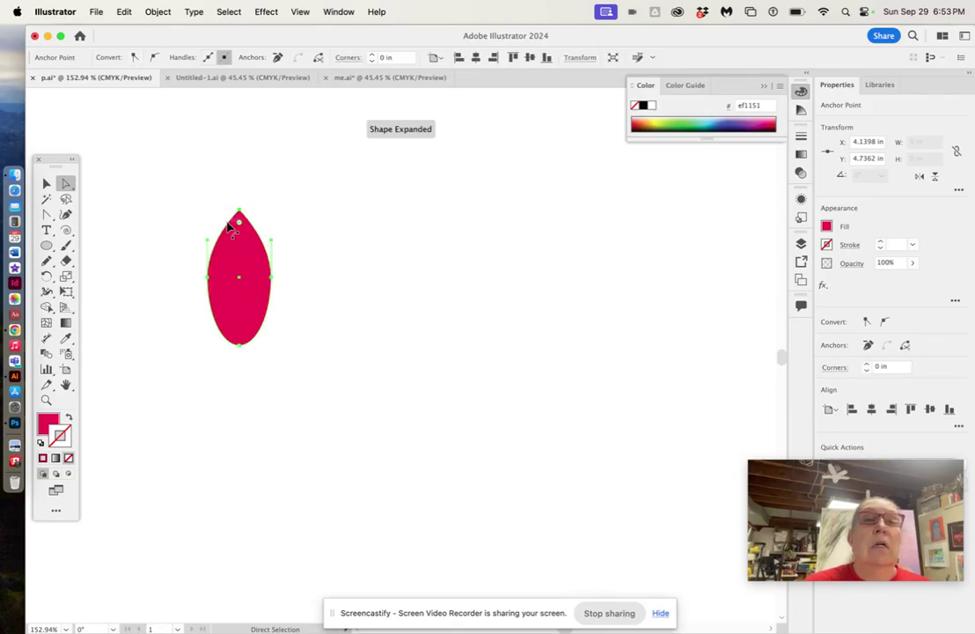
{"action": "left_click_drag", "start_coordinate": [239, 212], "coordinate": [178, 215]}
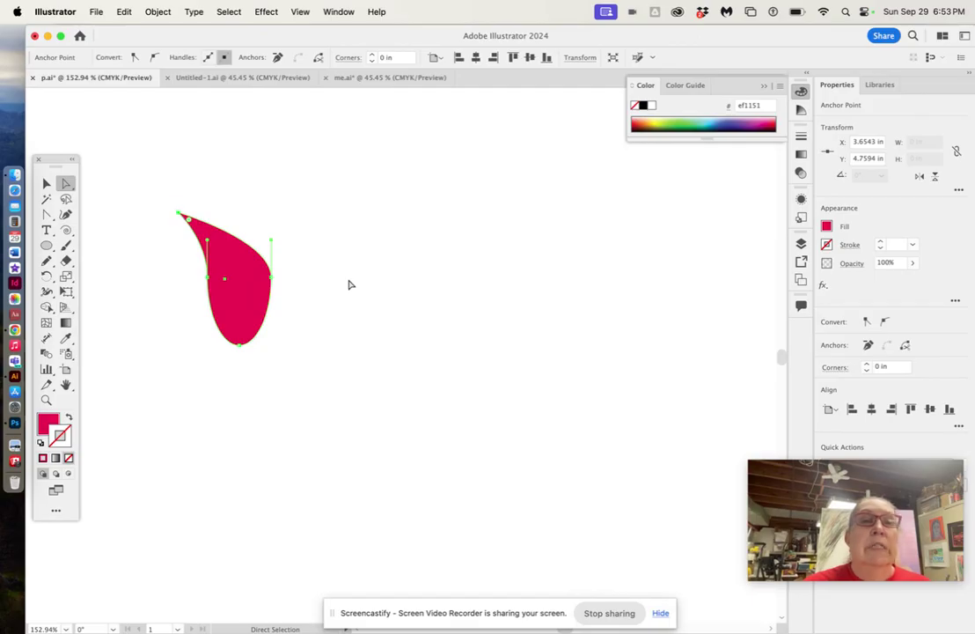
Duplicate the petal, rotate the copy to about 88°, and place its tip against the original petal's tip.
{"action": "scroll", "coordinate": [349, 284], "scroll_direction": "down", "scroll_amount": 3}
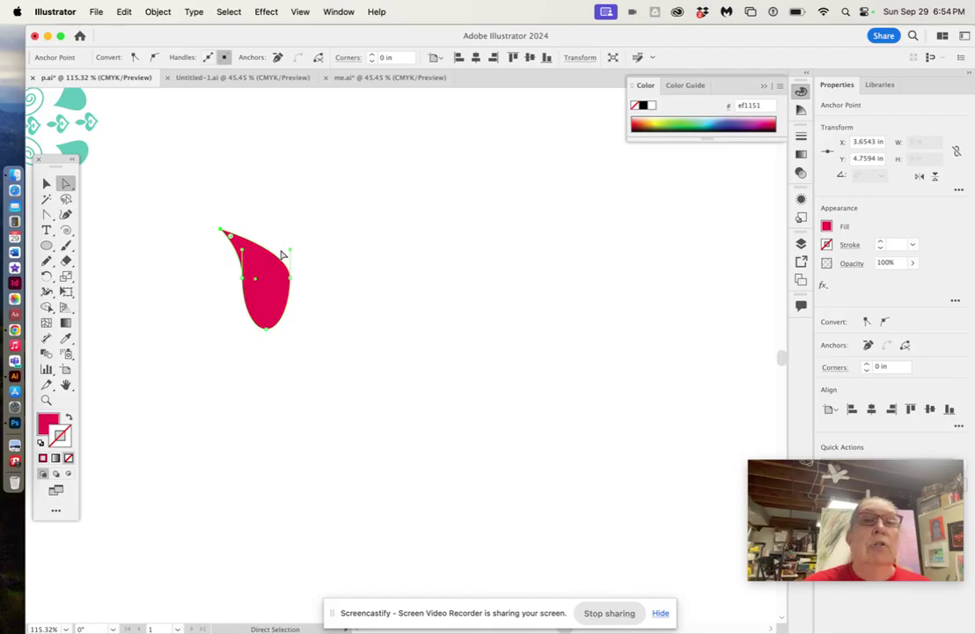
{"action": "scroll", "coordinate": [266, 278], "scroll_direction": "down", "scroll_amount": 1}
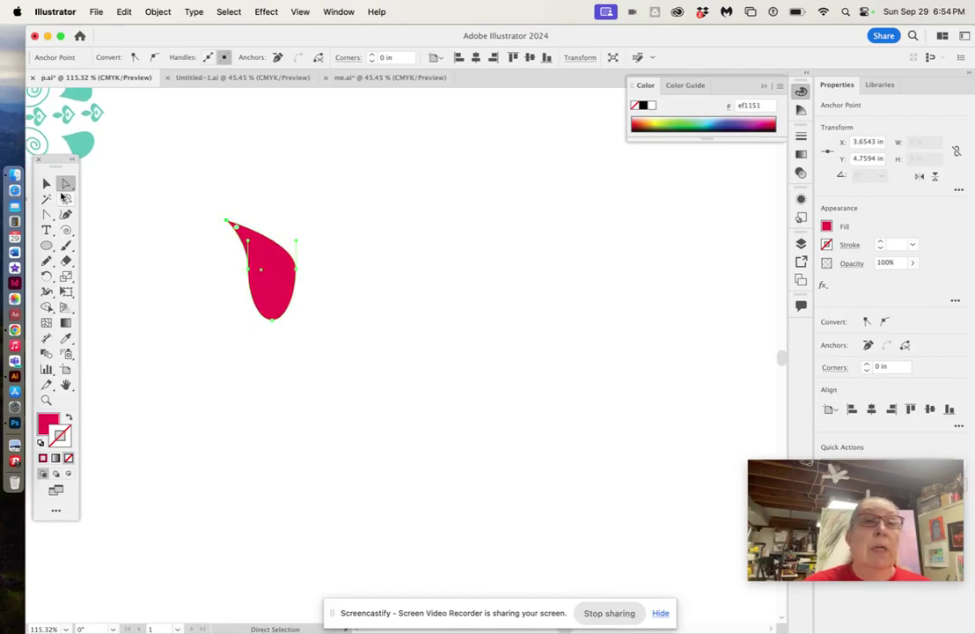
{"action": "key", "text": "v"}
{"action": "left_click", "coordinate": [275, 273]}
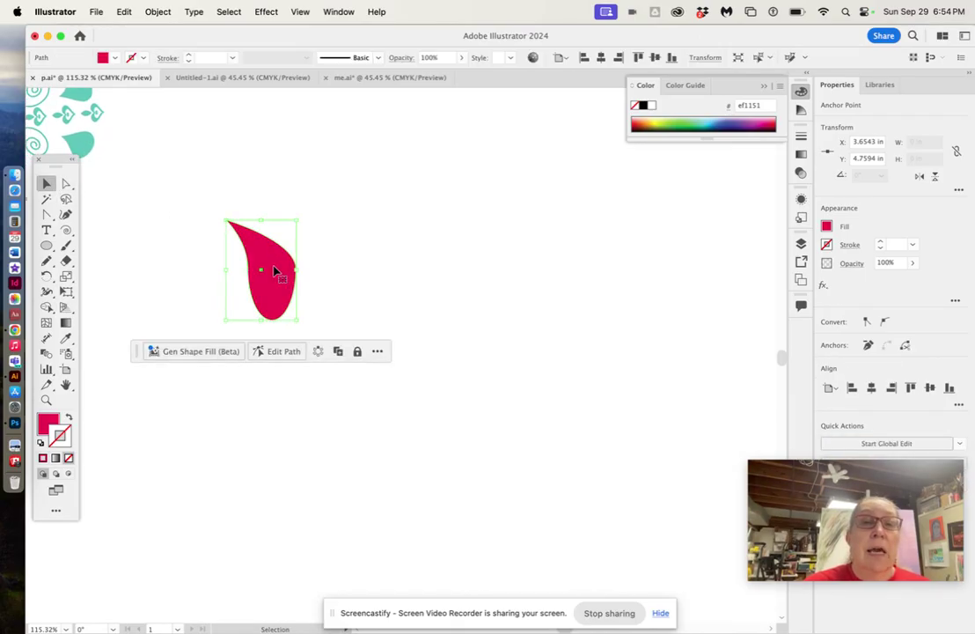
{"action": "left_click_drag", "start_coordinate": [274, 273], "coordinate": [330, 179]}
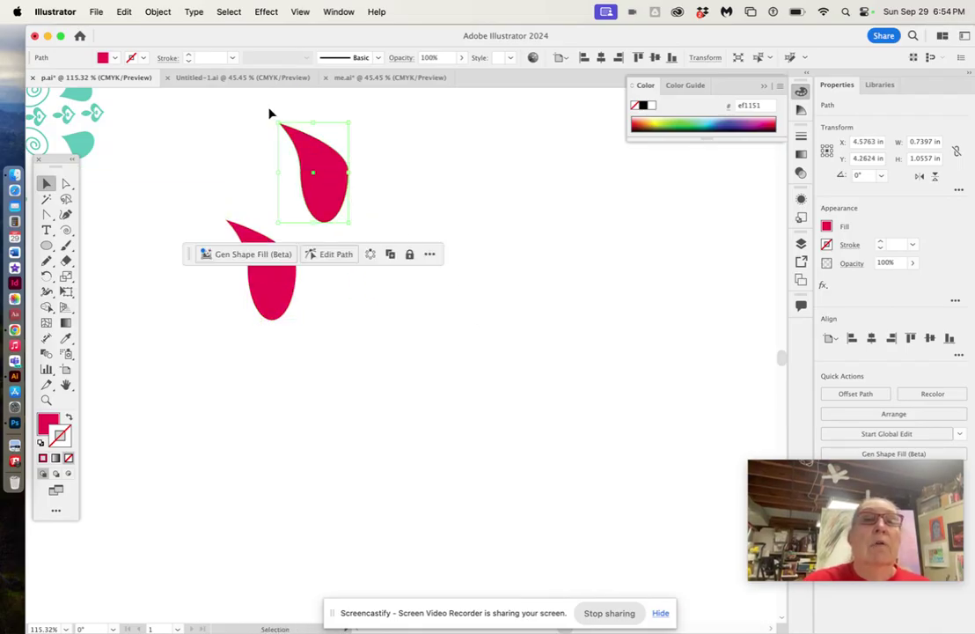
{"action": "left_click", "coordinate": [273, 119]}
{"action": "left_click", "coordinate": [309, 150]}
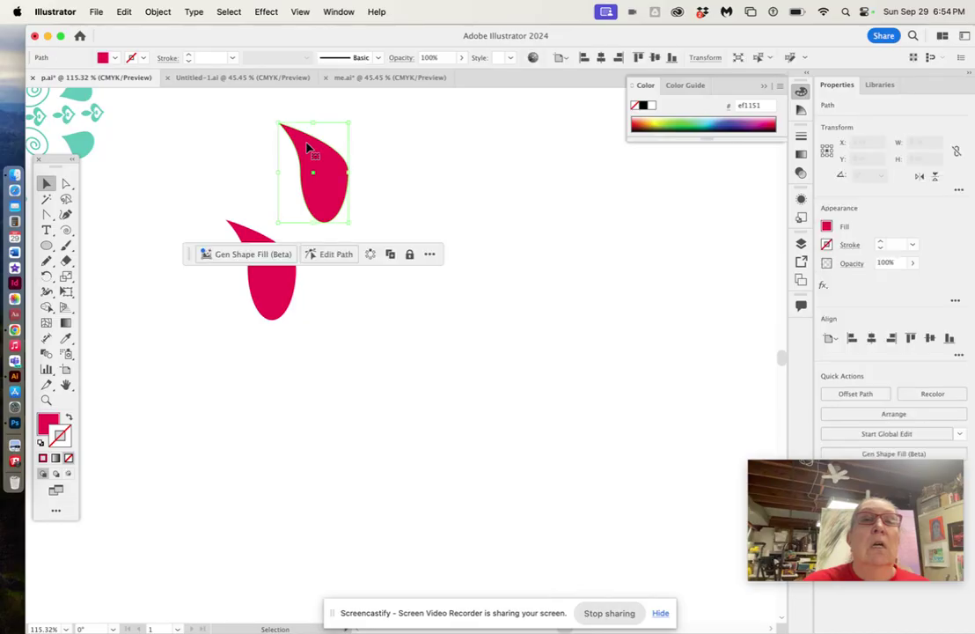
{"action": "left_click_drag", "start_coordinate": [272, 120], "coordinate": [230, 221]}
{"action": "left_click_drag", "start_coordinate": [326, 159], "coordinate": [297, 176]}
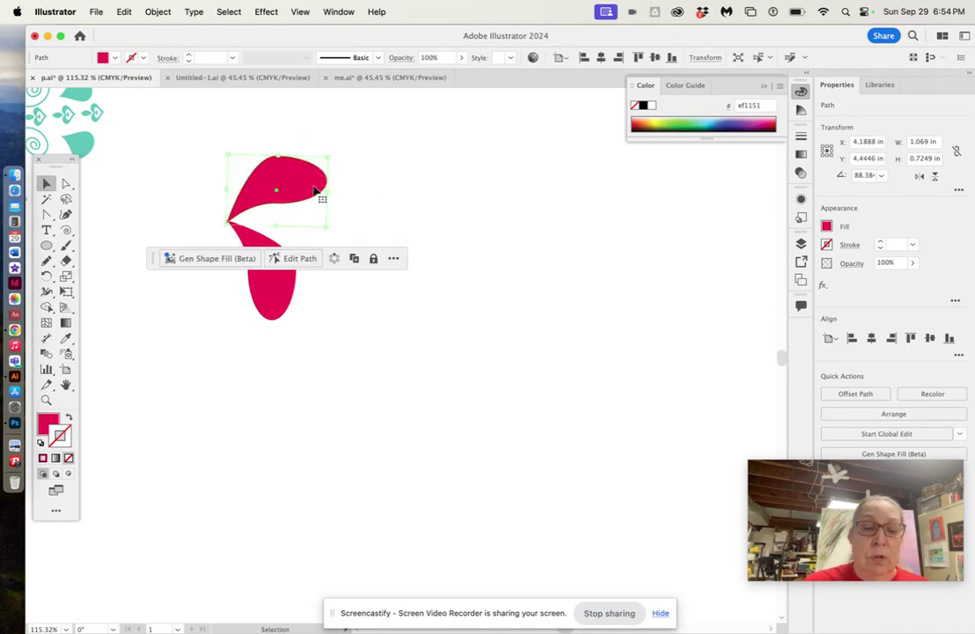
Add a third petal by copying the second, rotating it to about 173°, and joining its tip at the flower's center.
{"action": "key", "text": "super+c"}
{"action": "key", "text": "super+v"}
{"action": "left_click_drag", "start_coordinate": [407, 346], "coordinate": [205, 157]}
{"action": "left_click_drag", "start_coordinate": [254, 133], "coordinate": [180, 132]}
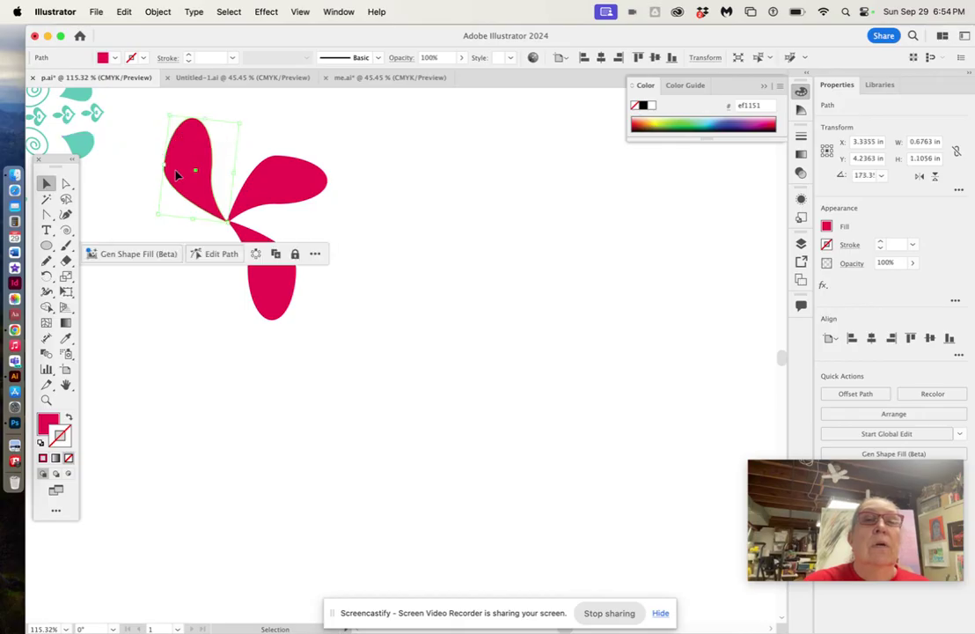
{"action": "left_click_drag", "start_coordinate": [176, 174], "coordinate": [181, 178]}
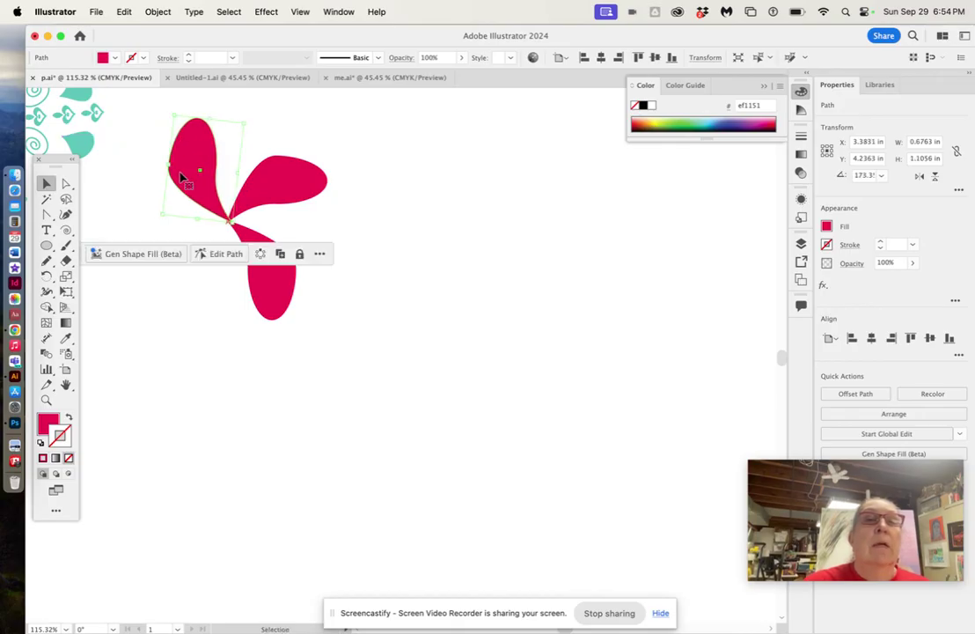
Add a fourth petal by copying the third, rotating it to about 272°, and nudging its tip up to the flower's center.
{"action": "key", "text": "super+c"}
{"action": "key", "text": "super+v"}
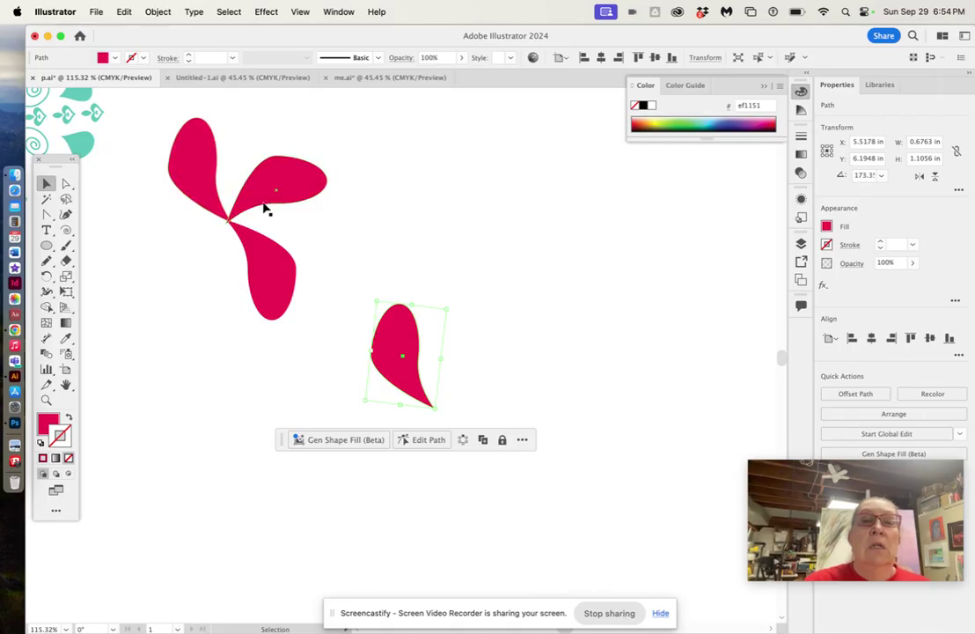
{"action": "left_click_drag", "start_coordinate": [378, 327], "coordinate": [157, 252]}
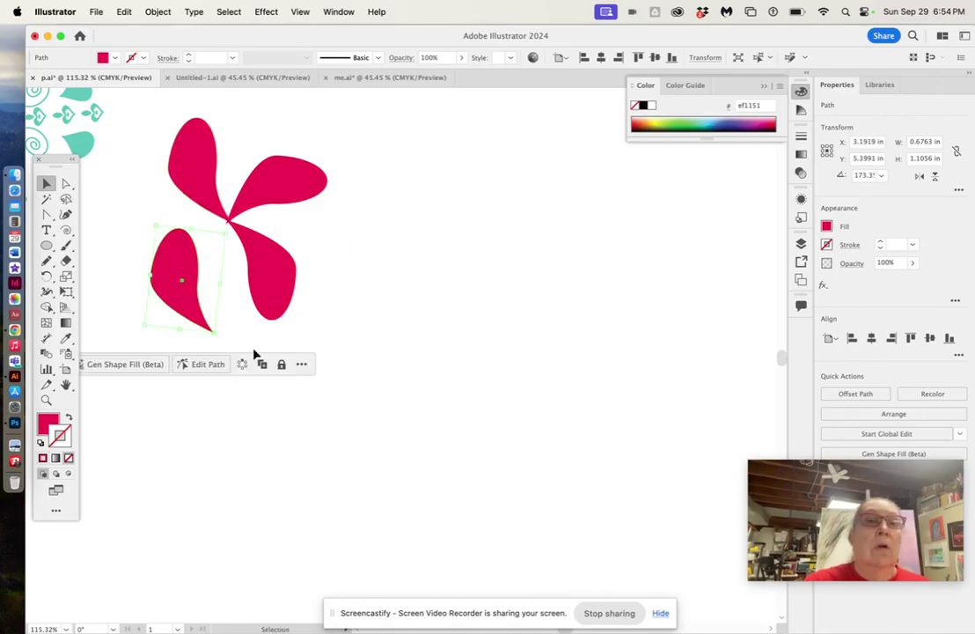
{"action": "left_click_drag", "start_coordinate": [220, 339], "coordinate": [259, 225]}
{"action": "left_click_drag", "start_coordinate": [209, 283], "coordinate": [203, 262]}
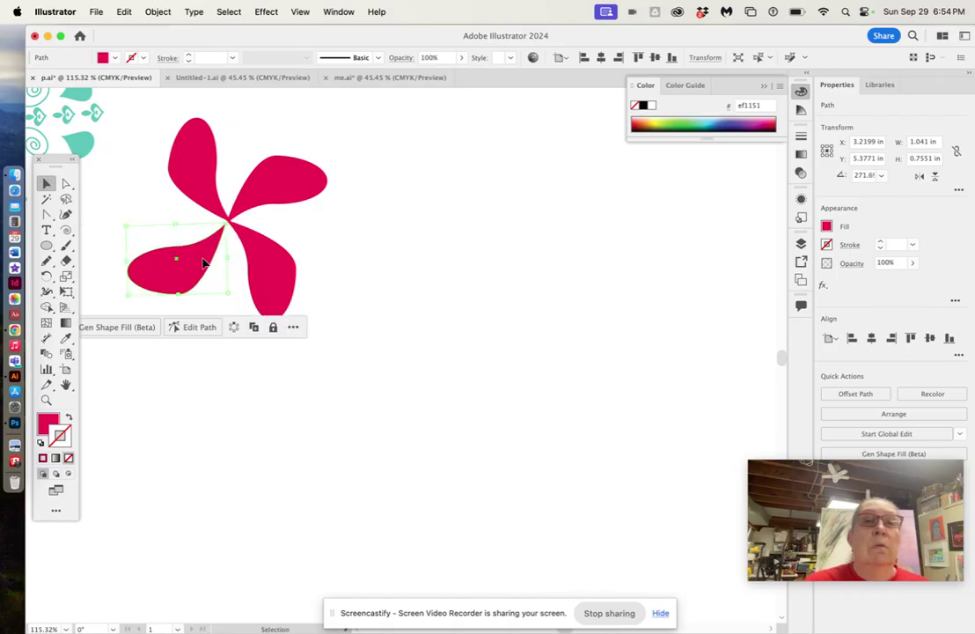
{"action": "key", "text": "Up"}
{"action": "key", "text": "Up"}
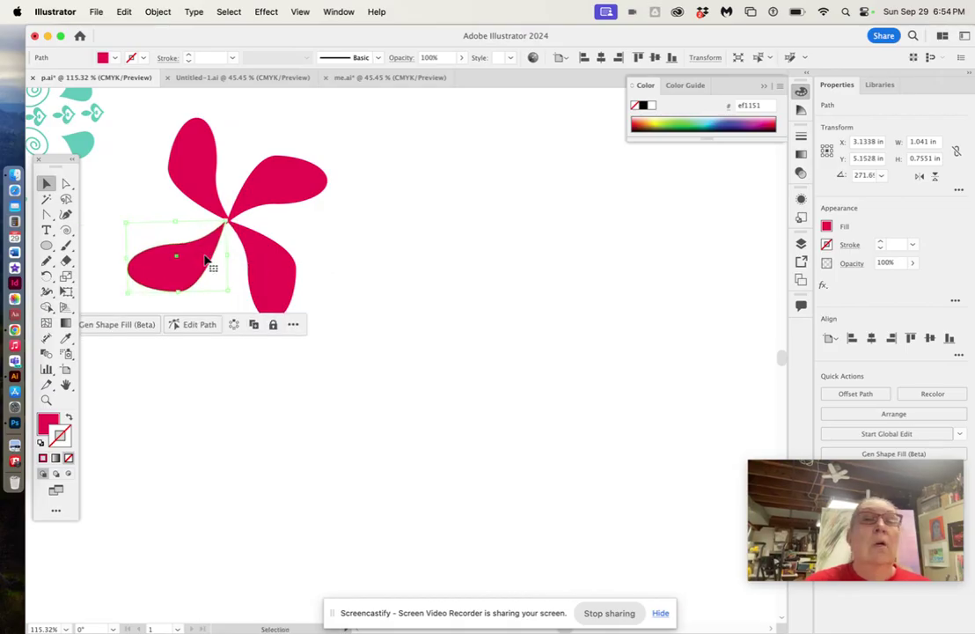
{"action": "left_click", "coordinate": [356, 236]}
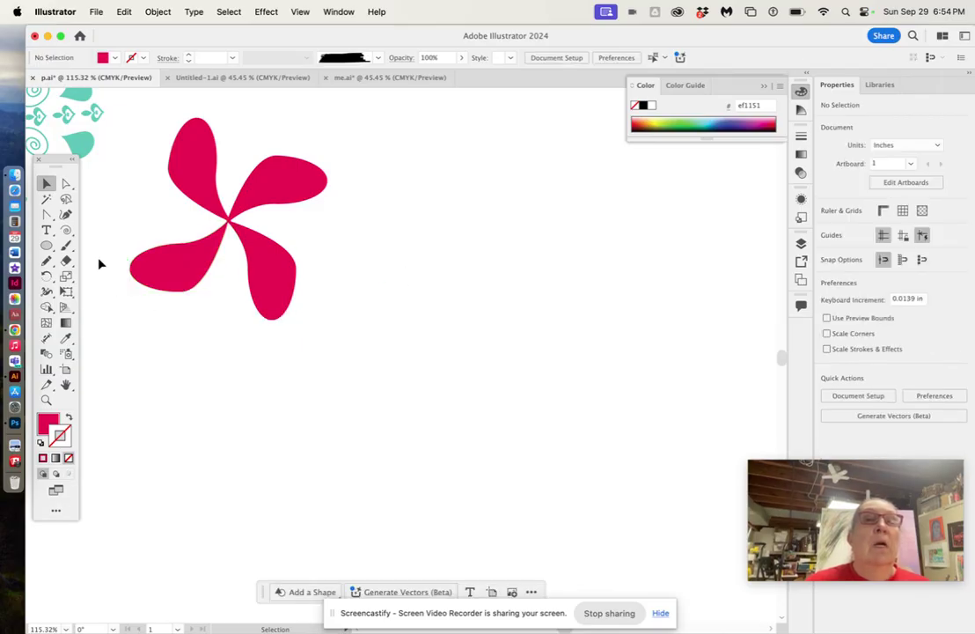
Group all four petals and move the flower down and to the right into open artboard space.
{"action": "left_click_drag", "start_coordinate": [122, 120], "coordinate": [291, 310]}
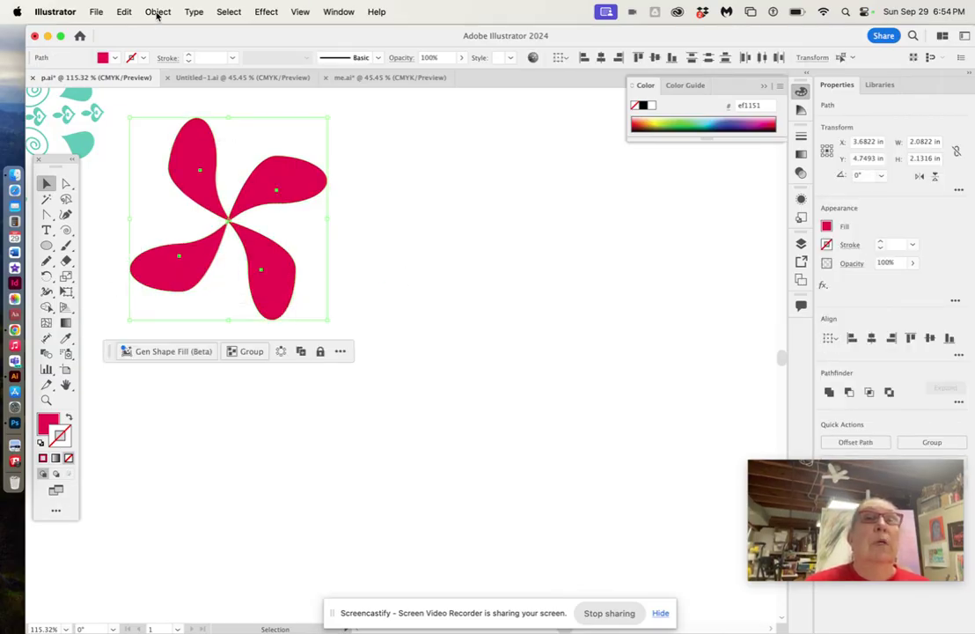
{"action": "left_click", "coordinate": [158, 12]}
{"action": "mouse_move", "coordinate": [165, 53]}
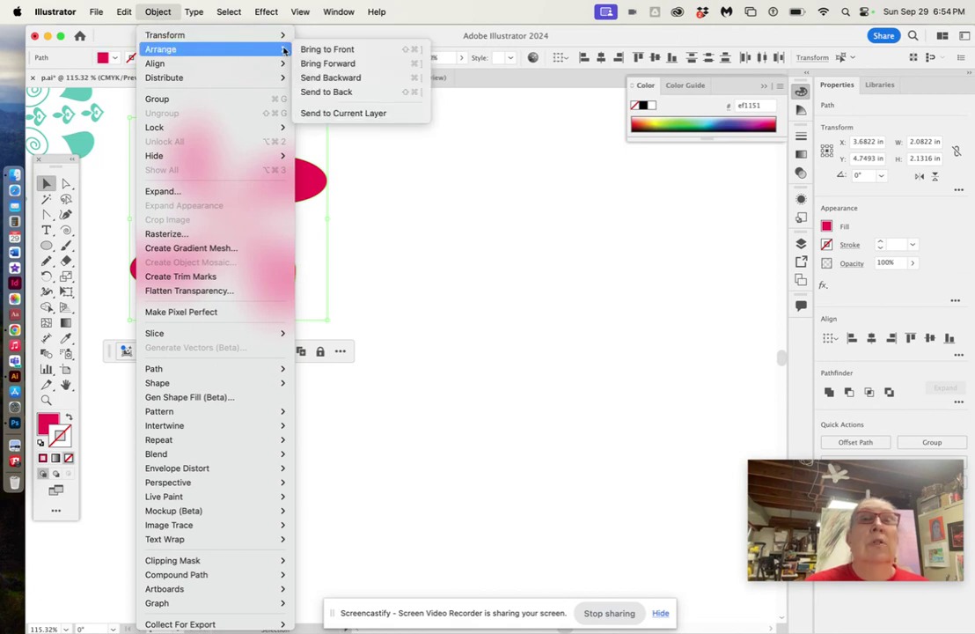
{"action": "left_click", "coordinate": [195, 99]}
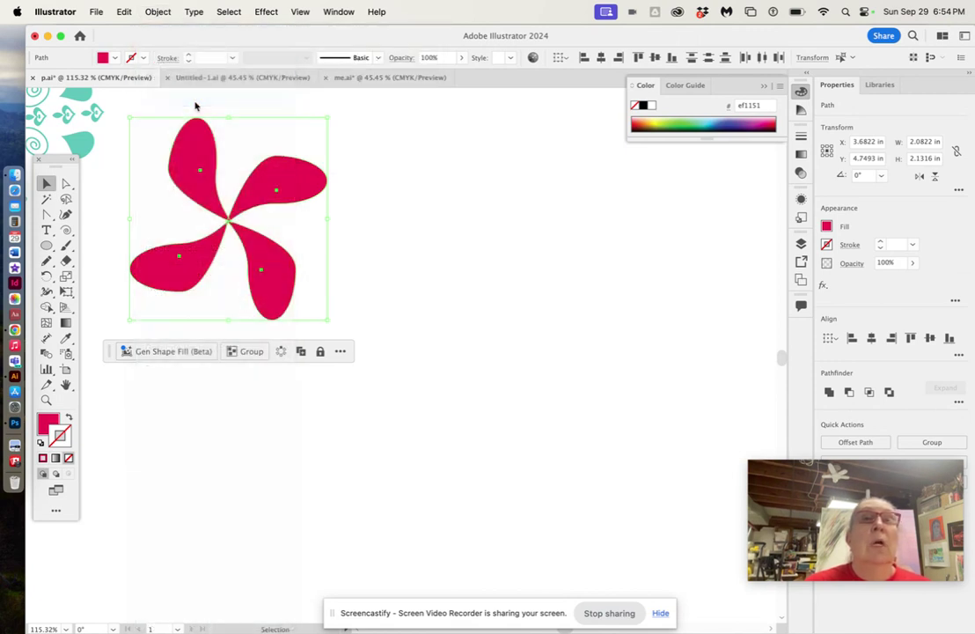
{"action": "left_click_drag", "start_coordinate": [202, 163], "coordinate": [400, 266]}
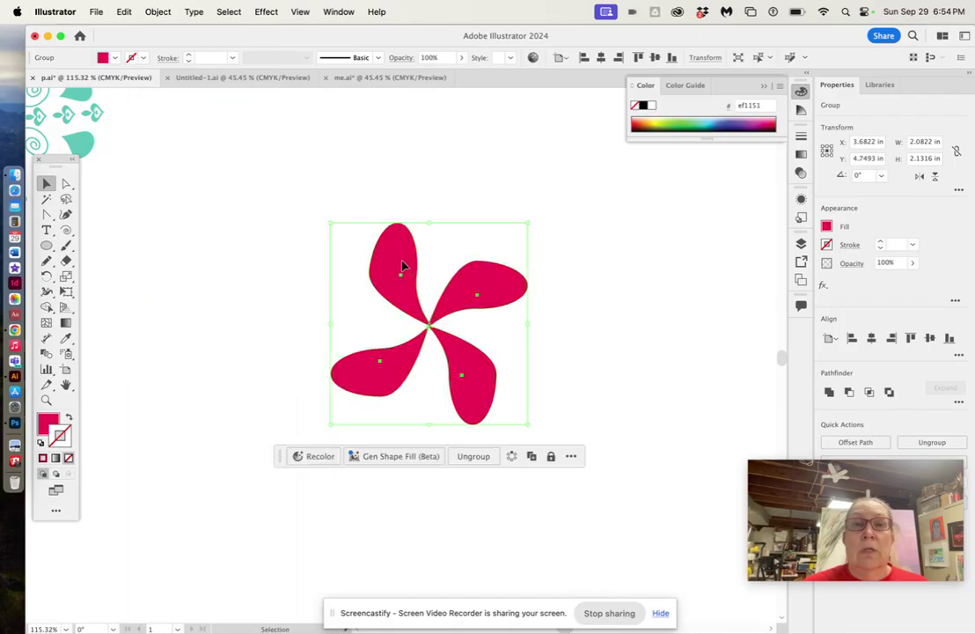
{"action": "left_click", "coordinate": [305, 287]}
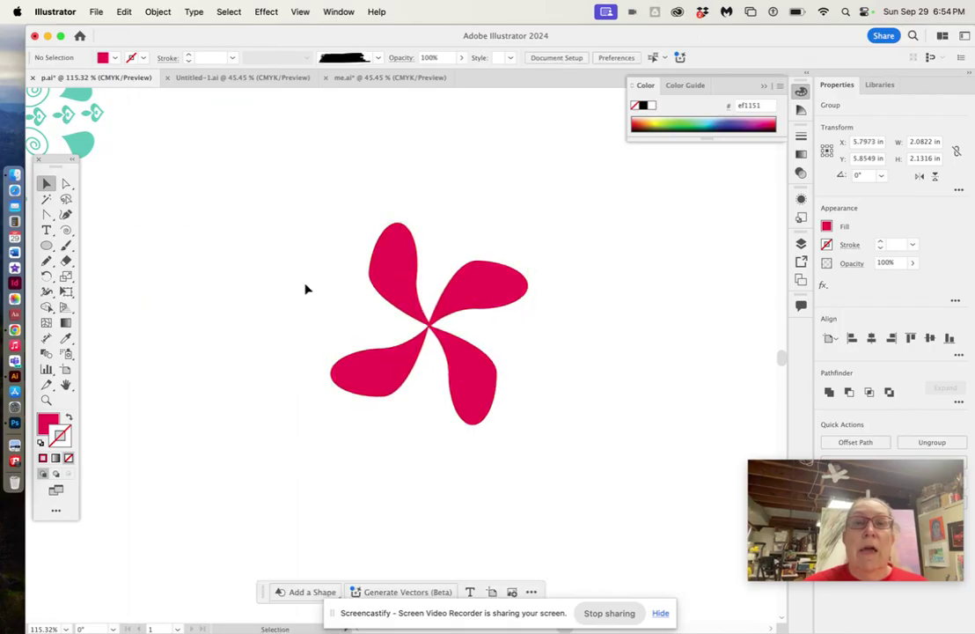
Draw a circle about 0.45 in wide in the gap between the upper-left and lower-left petals and nudge it down slightly.
{"action": "left_click", "coordinate": [48, 246]}
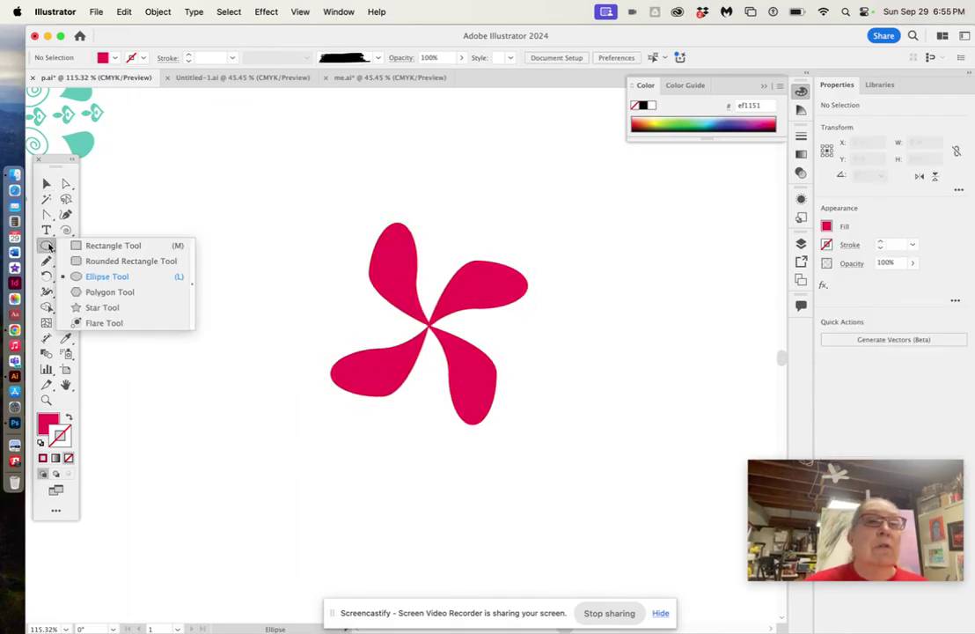
{"action": "left_click", "coordinate": [99, 277]}
{"action": "left_click_drag", "start_coordinate": [337, 295], "coordinate": [381, 339]}
{"action": "key", "text": "Down"}
{"action": "key", "text": "Down"}
{"action": "key", "text": "Down"}
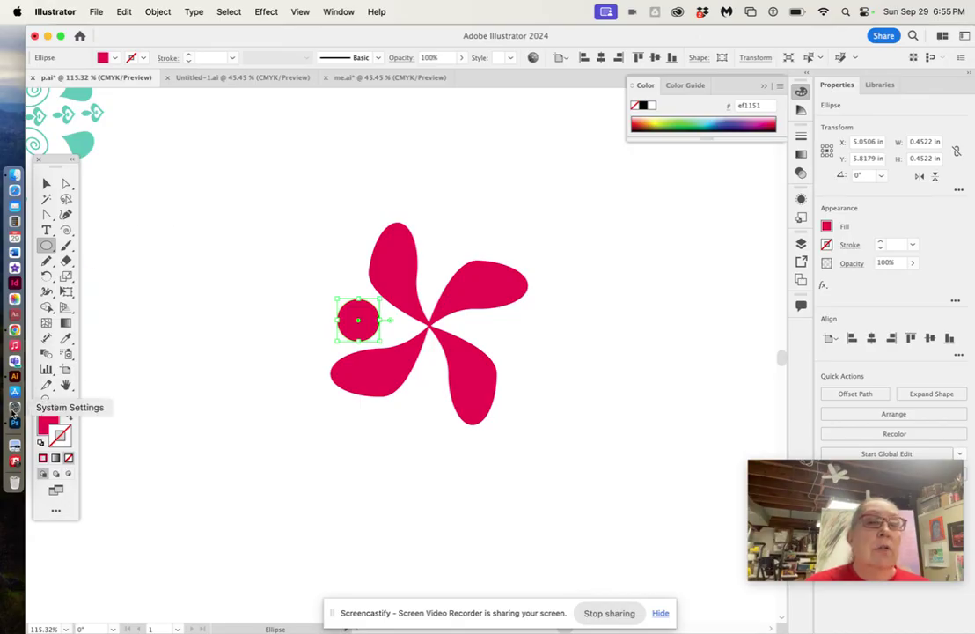
Set the circle's fill color to orange, ed6c14.
{"action": "double_click", "coordinate": [50, 423]}
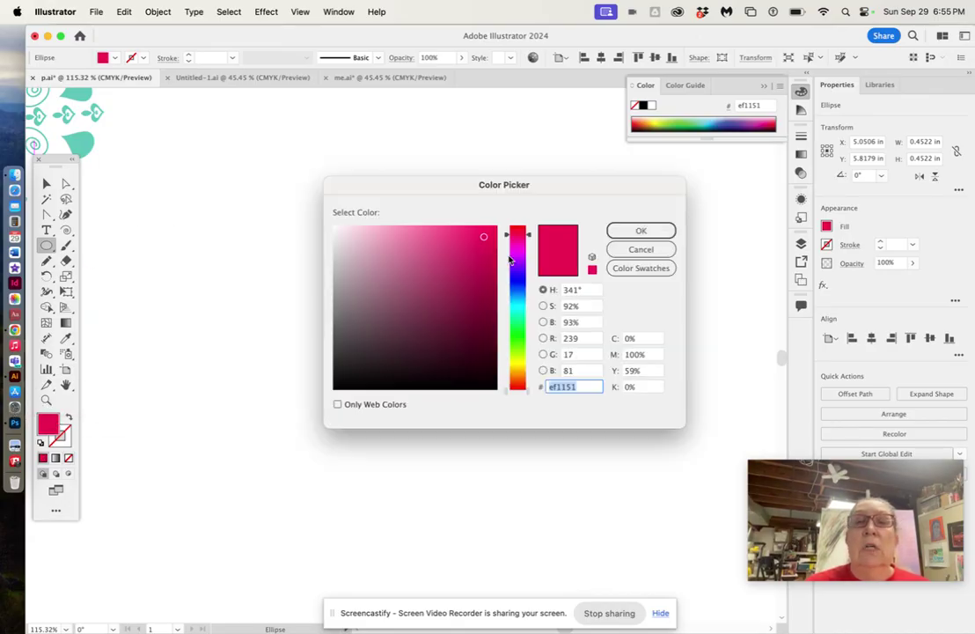
{"action": "left_click_drag", "start_coordinate": [516, 260], "coordinate": [518, 383]}
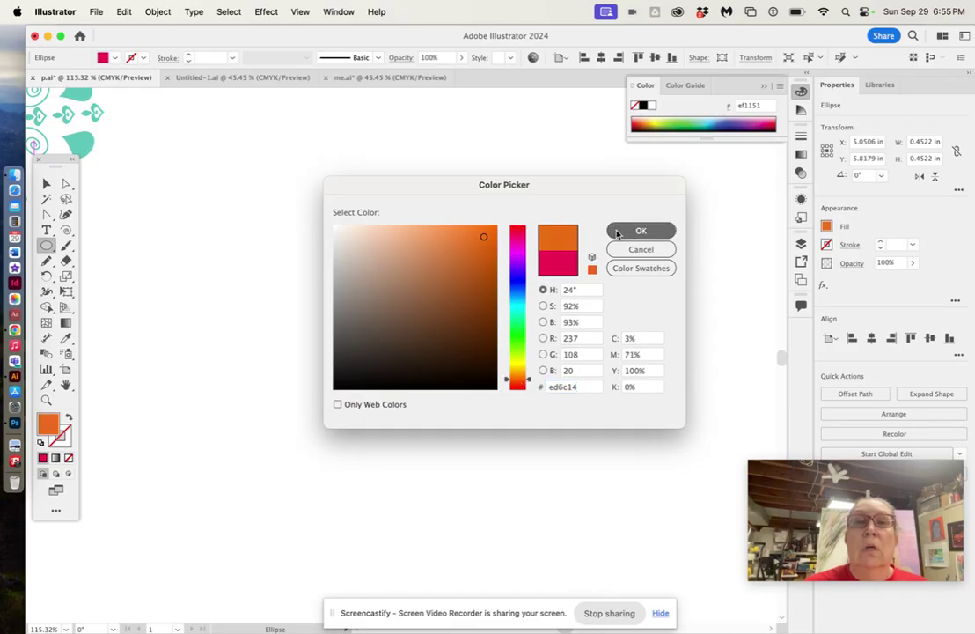
{"action": "left_click", "coordinate": [616, 230]}
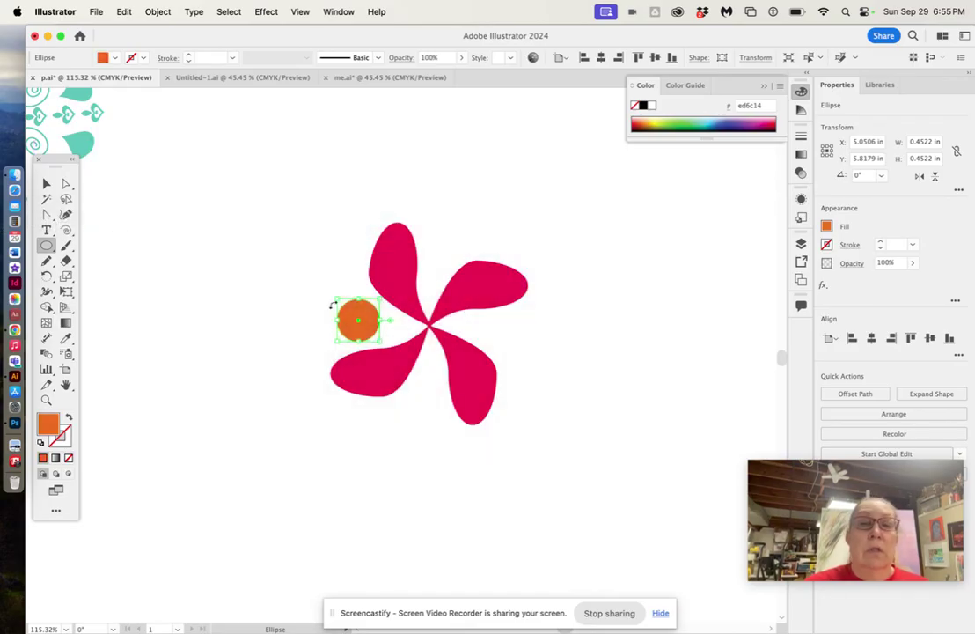
Duplicate the orange circle and place copies in the three remaining gaps between the petals.
{"action": "key", "text": "super+c"}
{"action": "key", "text": "super+v"}
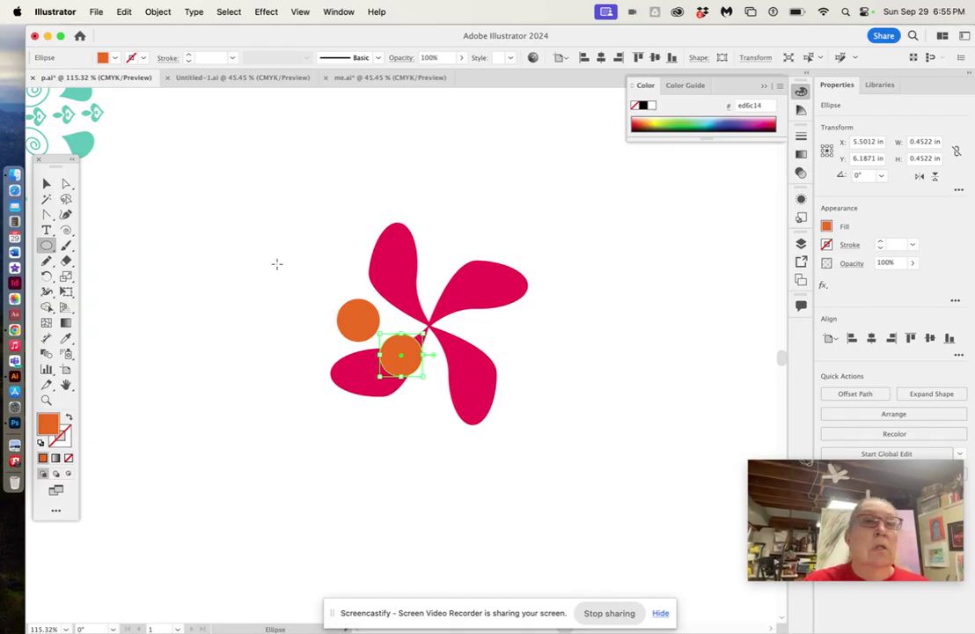
{"action": "left_click", "coordinate": [46, 183]}
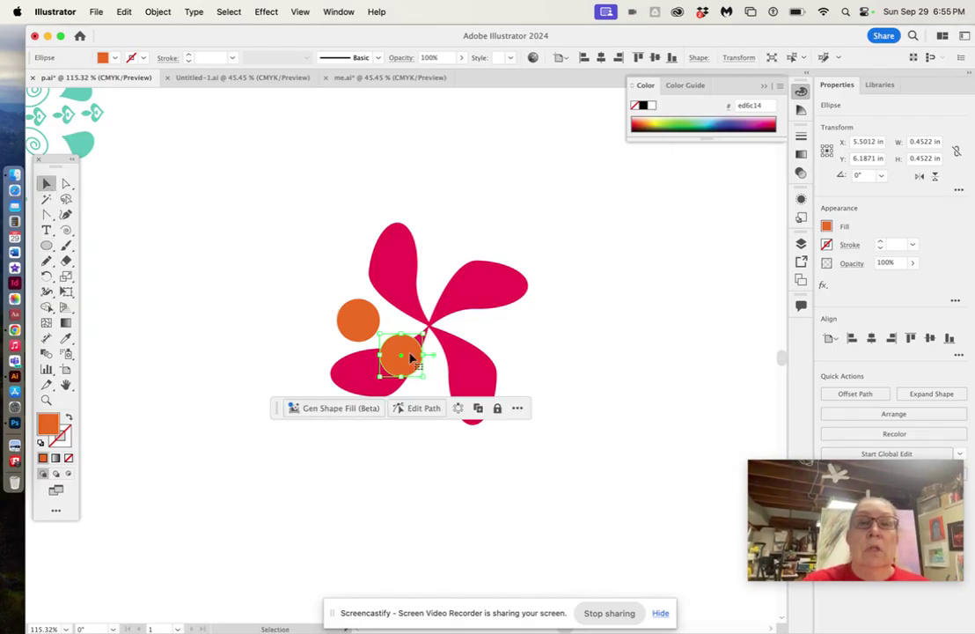
{"action": "left_click_drag", "start_coordinate": [410, 357], "coordinate": [530, 354]}
{"action": "left_click_drag", "start_coordinate": [403, 361], "coordinate": [425, 422]}
{"action": "left_click_drag", "start_coordinate": [527, 341], "coordinate": [514, 337]}
{"action": "left_click_drag", "start_coordinate": [429, 420], "coordinate": [426, 412]}
{"action": "left_click", "coordinate": [295, 437]}
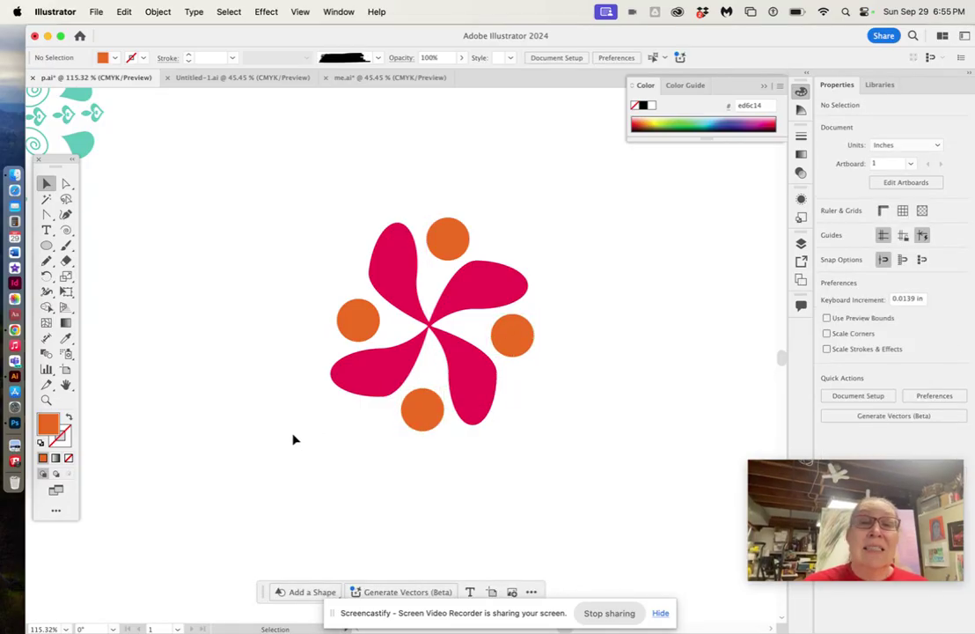
Draw an ellipse about 1.15 by 1.07 in in the empty space left of the flower.
{"action": "left_click", "coordinate": [47, 246]}
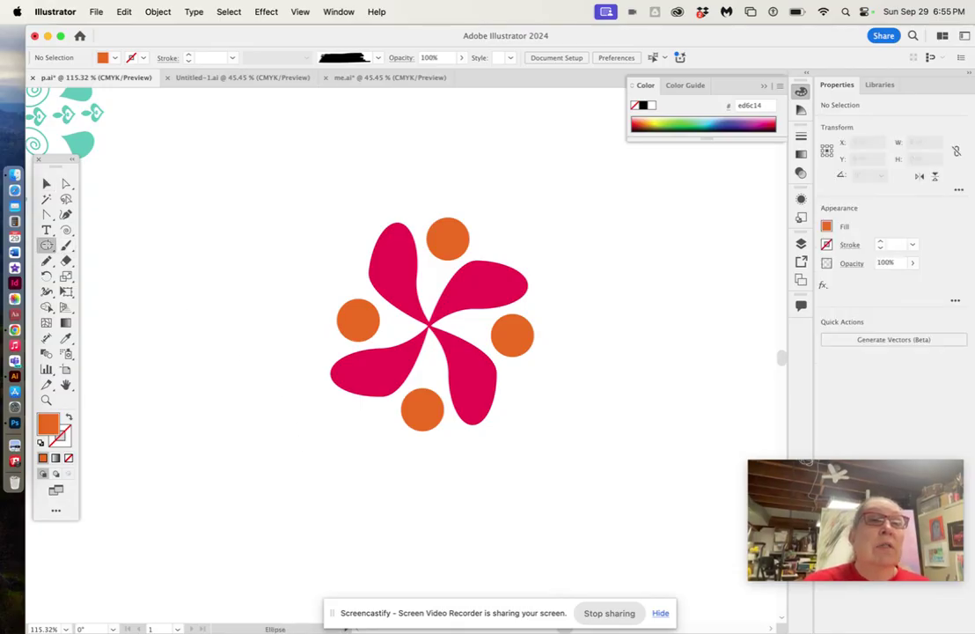
{"action": "left_click_drag", "start_coordinate": [143, 208], "coordinate": [253, 309]}
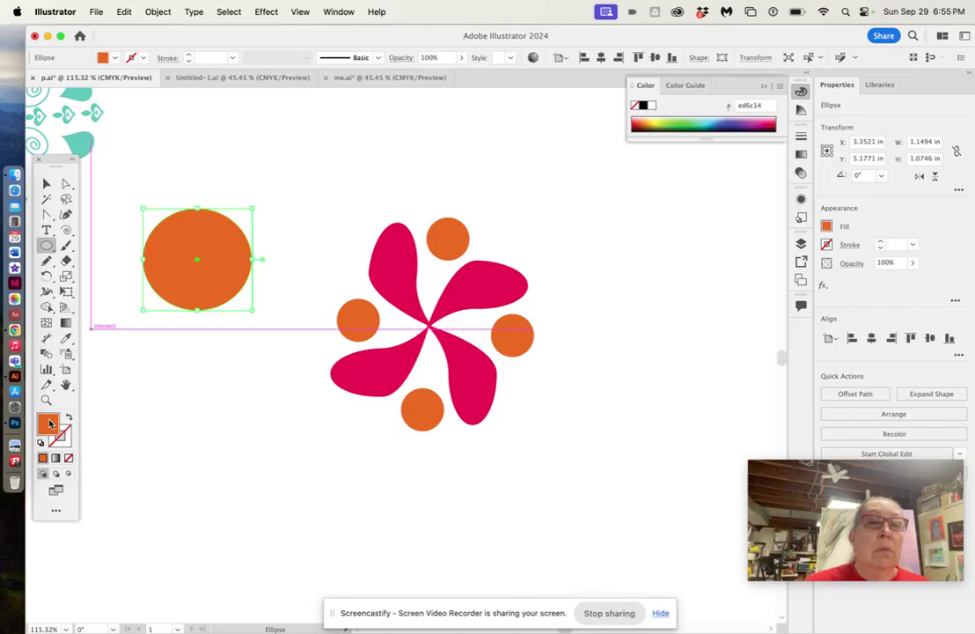
{"action": "double_click", "coordinate": [48, 423]}
{"action": "left_click_drag", "start_coordinate": [521, 300], "coordinate": [525, 362]}
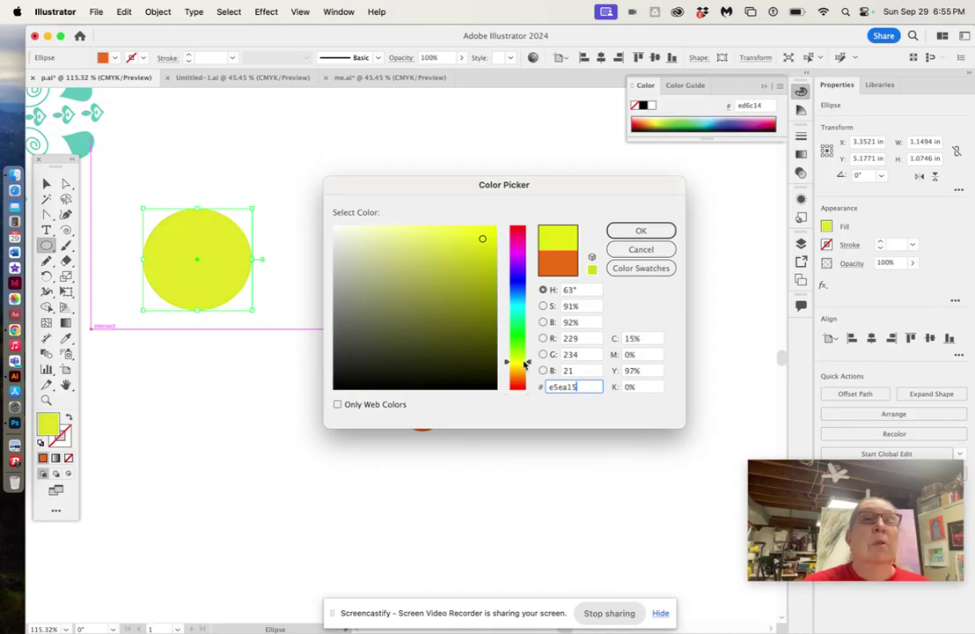
{"action": "left_click", "coordinate": [640, 249]}
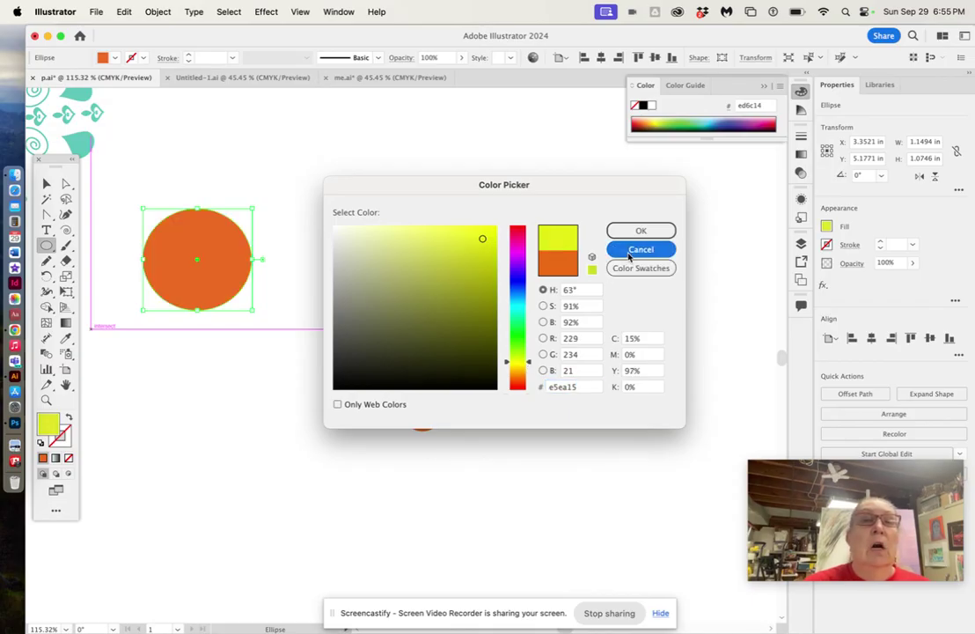
Fill the large ellipse with the CMYK Yellow swatch.
{"action": "left_click", "coordinate": [114, 59]}
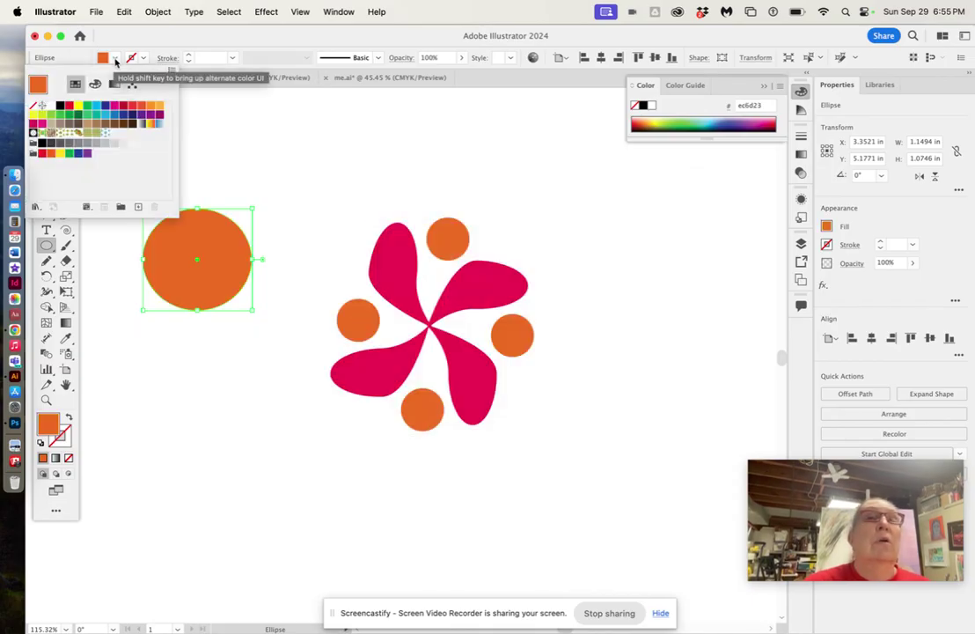
{"action": "left_click", "coordinate": [80, 107]}
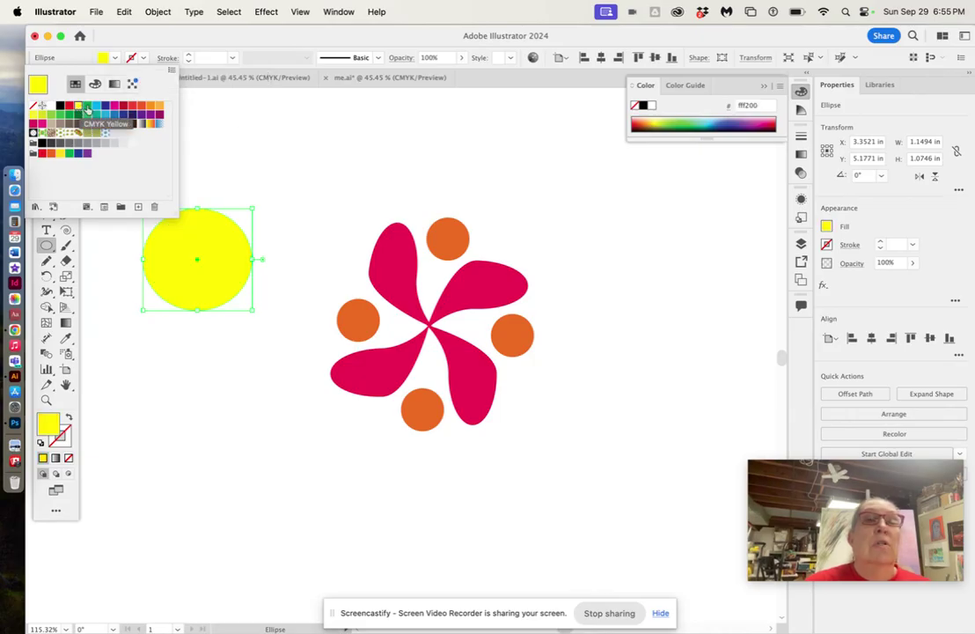
{"action": "left_click", "coordinate": [234, 132]}
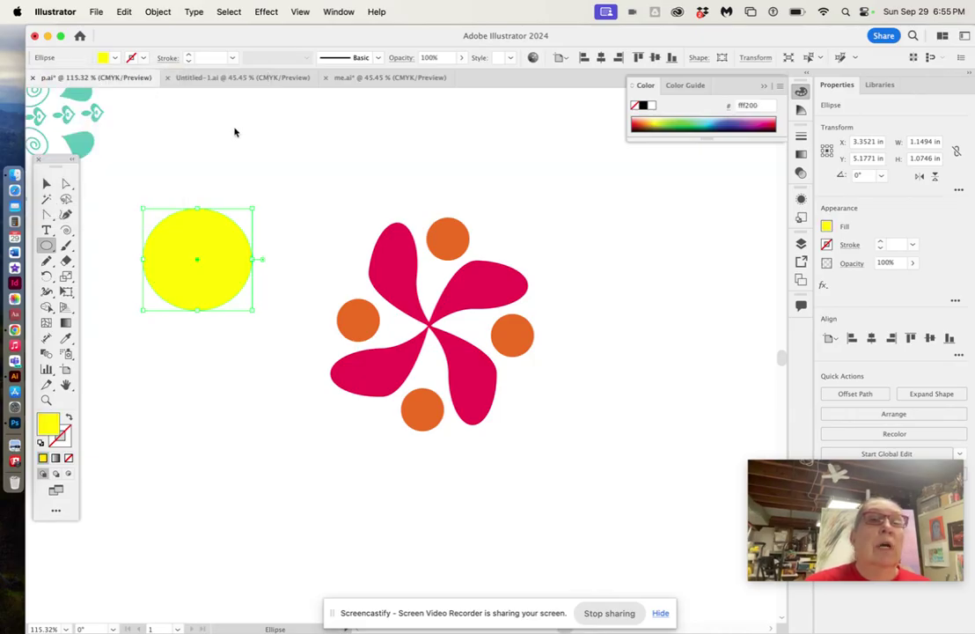
Move the yellow ellipse onto the flower's center, send it to the back, and shift it slightly left to center it.
{"action": "left_click", "coordinate": [46, 184]}
{"action": "left_click_drag", "start_coordinate": [197, 254], "coordinate": [438, 307]}
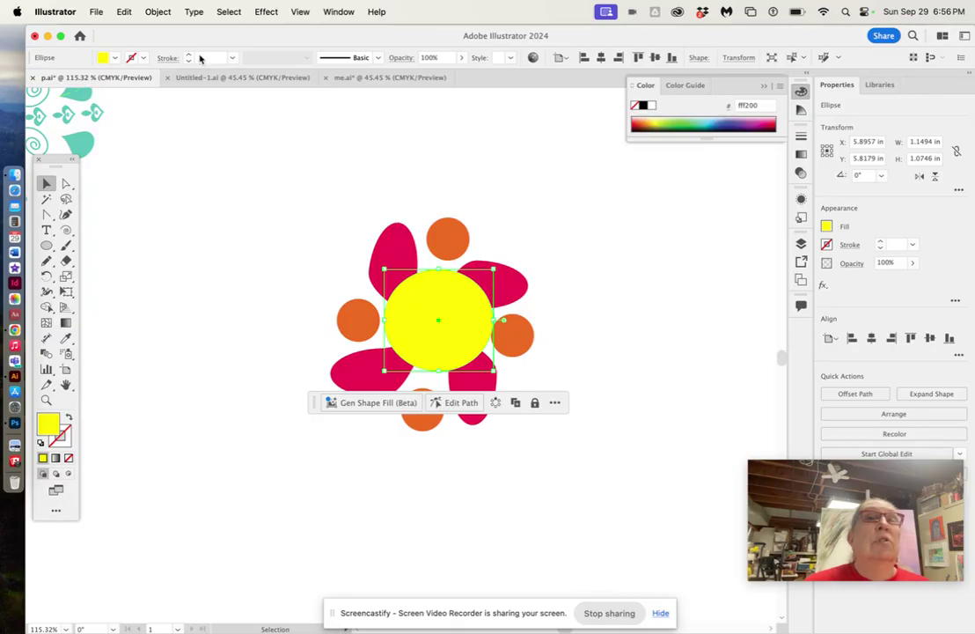
{"action": "left_click", "coordinate": [157, 11]}
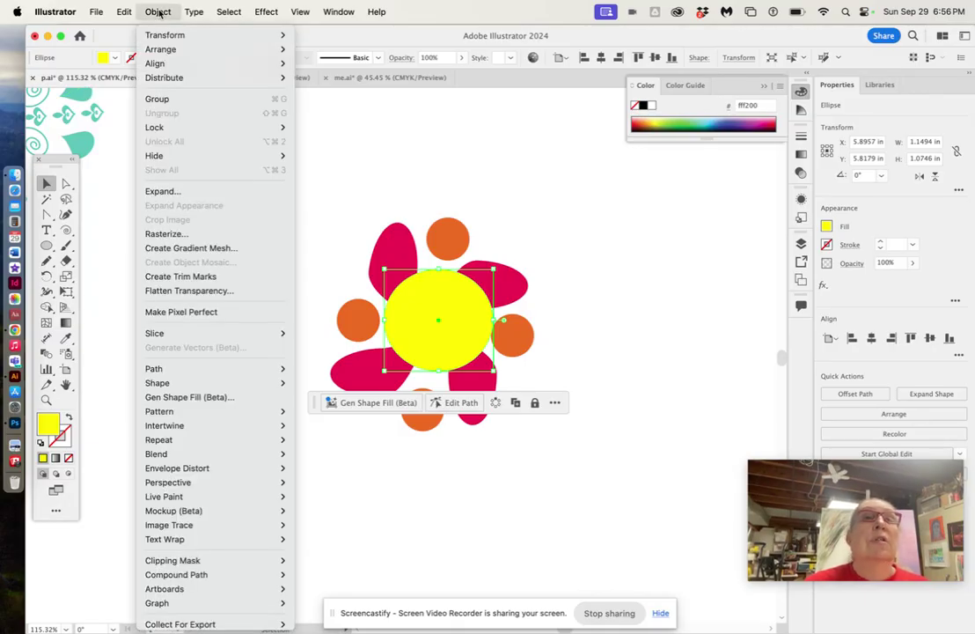
{"action": "mouse_move", "coordinate": [166, 49]}
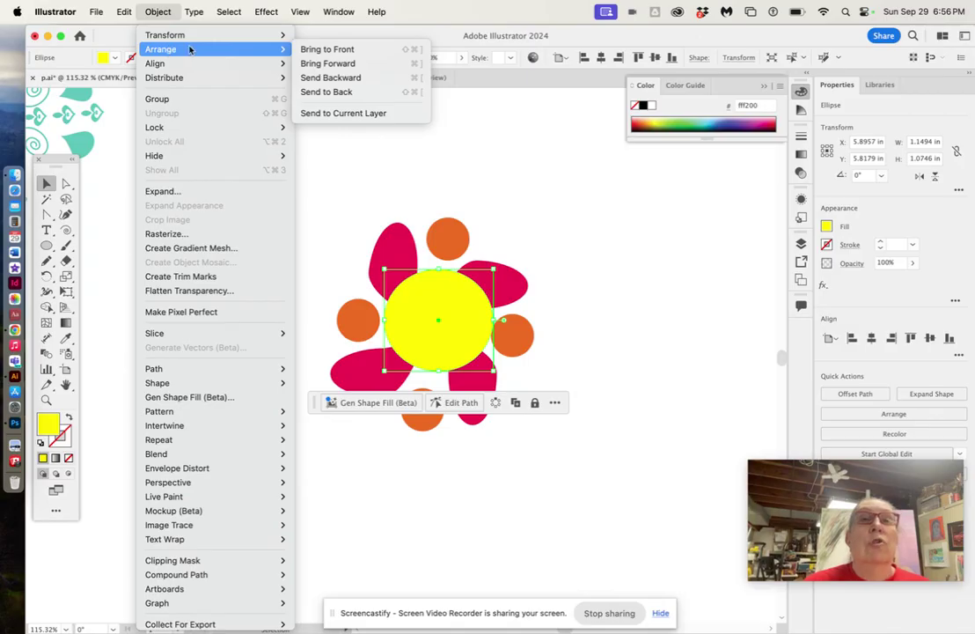
{"action": "left_click", "coordinate": [324, 92]}
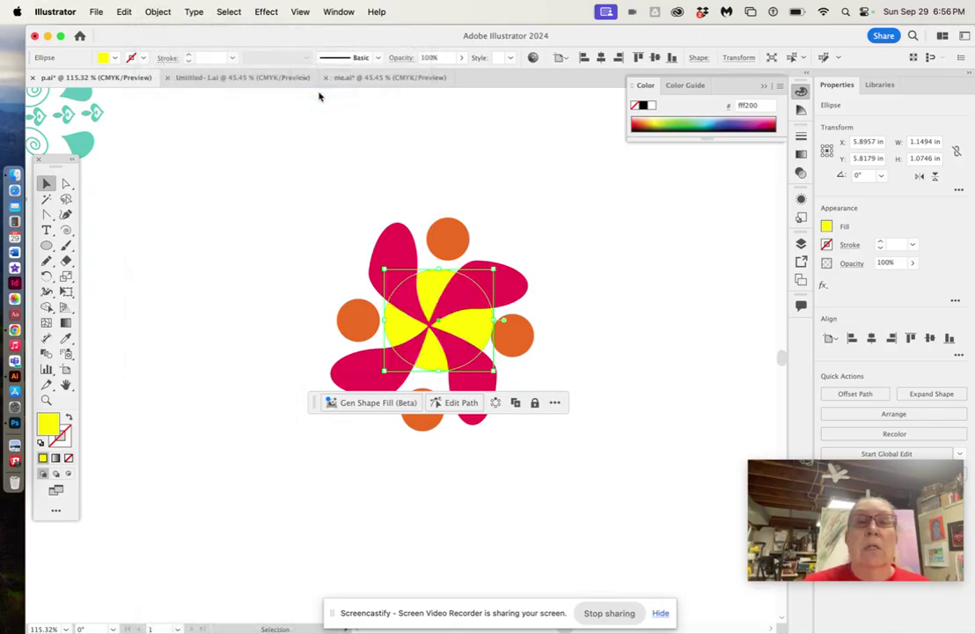
{"action": "left_click", "coordinate": [243, 203]}
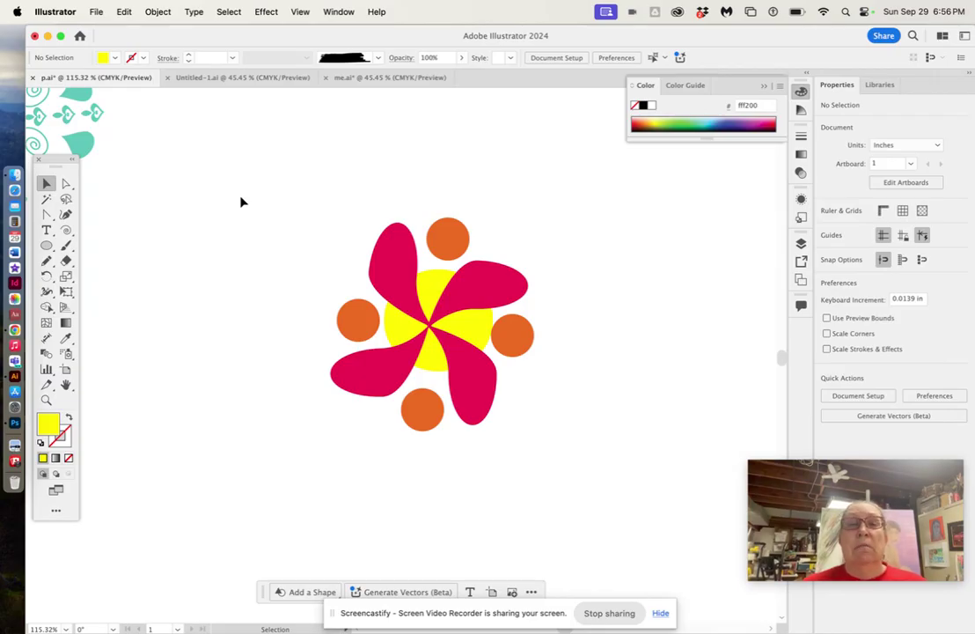
{"action": "left_click_drag", "start_coordinate": [429, 286], "coordinate": [429, 286]}
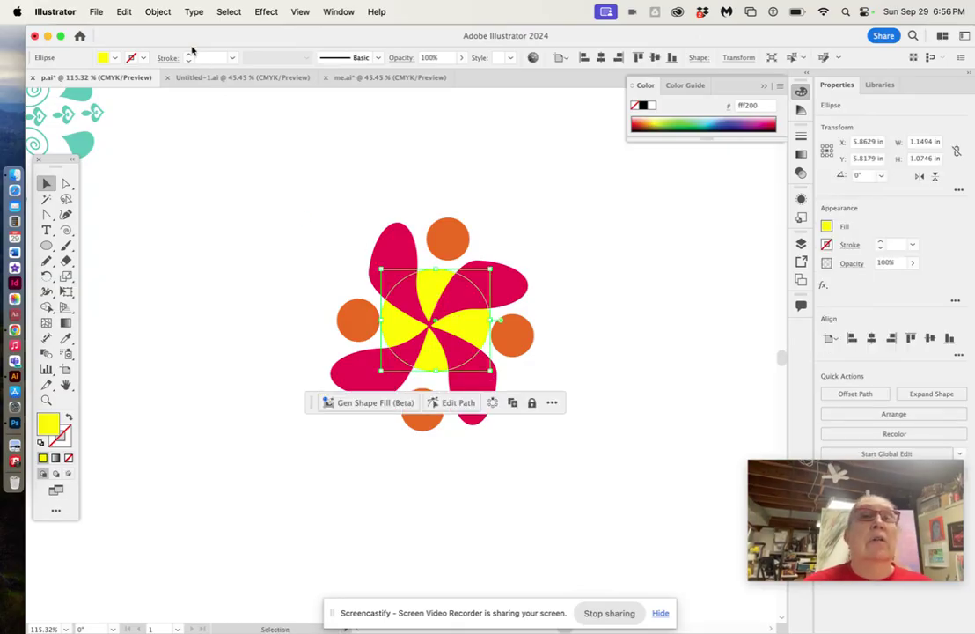
Add an Outer Glow effect to the yellow ellipse with Screen mode and a 0.375 in blur.
{"action": "left_click", "coordinate": [268, 12]}
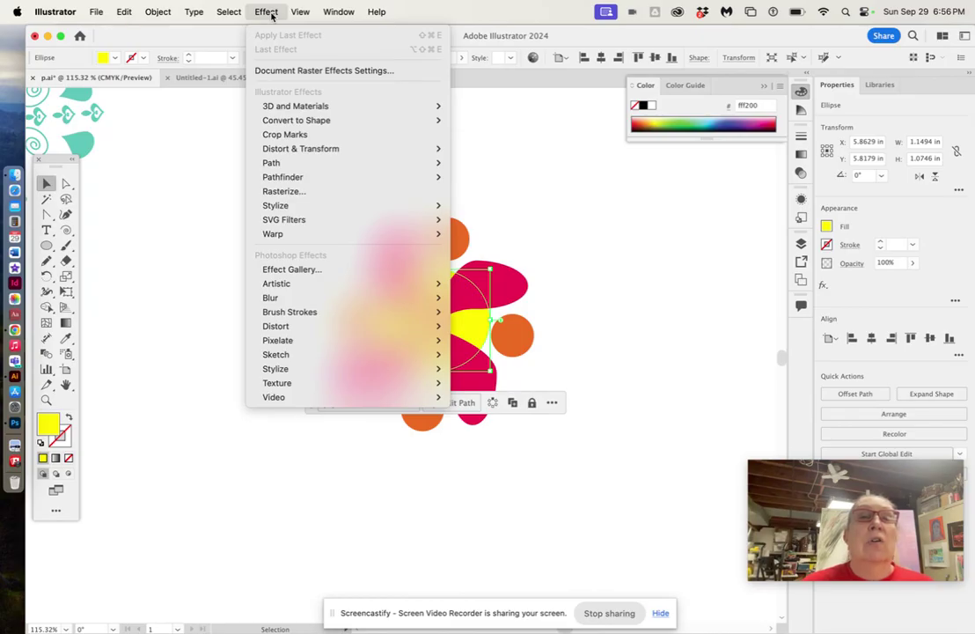
{"action": "mouse_move", "coordinate": [313, 204]}
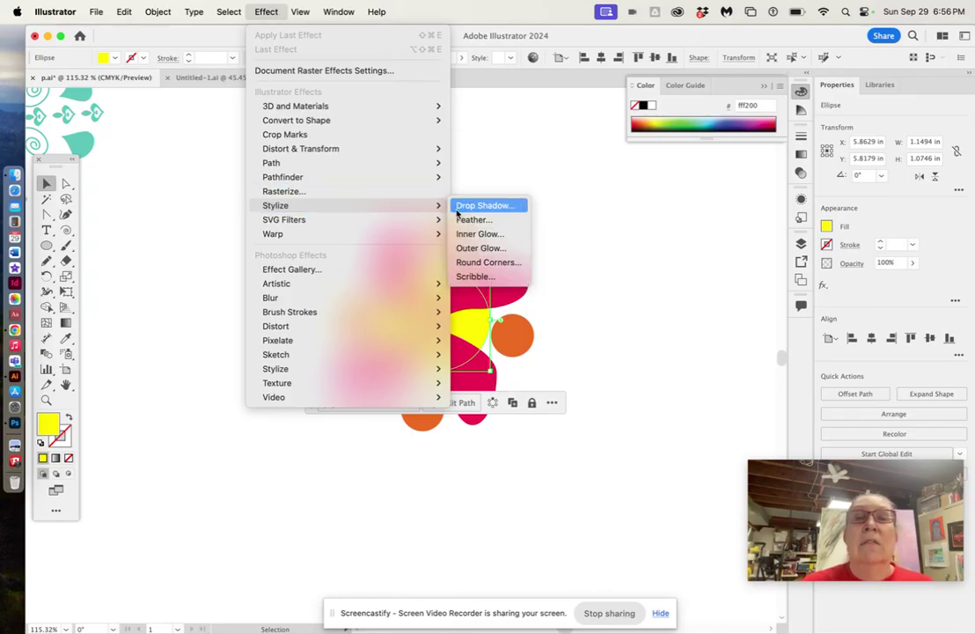
{"action": "left_click", "coordinate": [467, 250]}
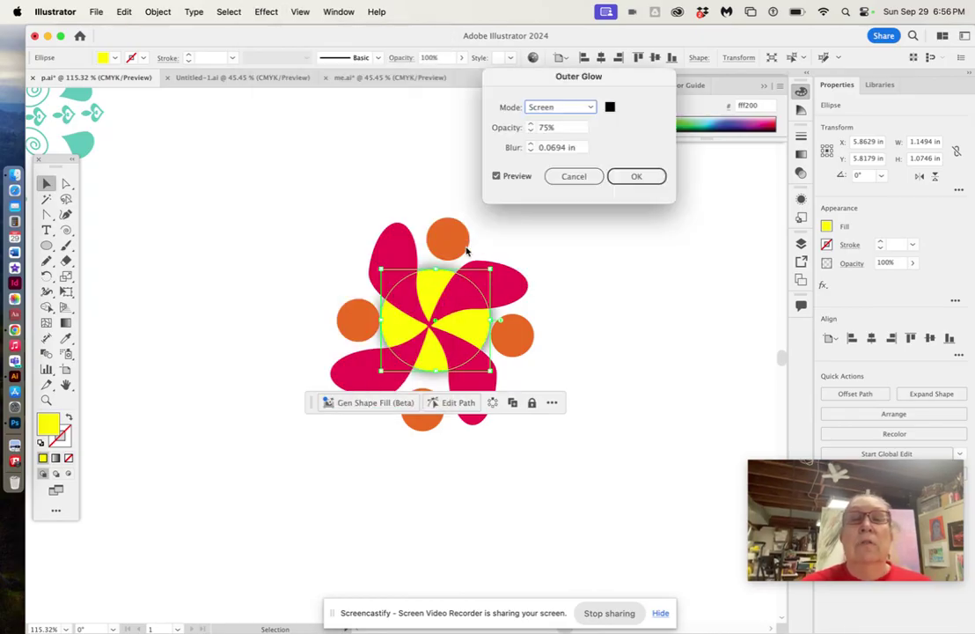
{"action": "left_click", "coordinate": [530, 145]}
{"action": "left_click", "coordinate": [531, 144]}
{"action": "left_click", "coordinate": [530, 145]}
{"action": "left_click", "coordinate": [529, 150]}
{"action": "left_click", "coordinate": [530, 150]}
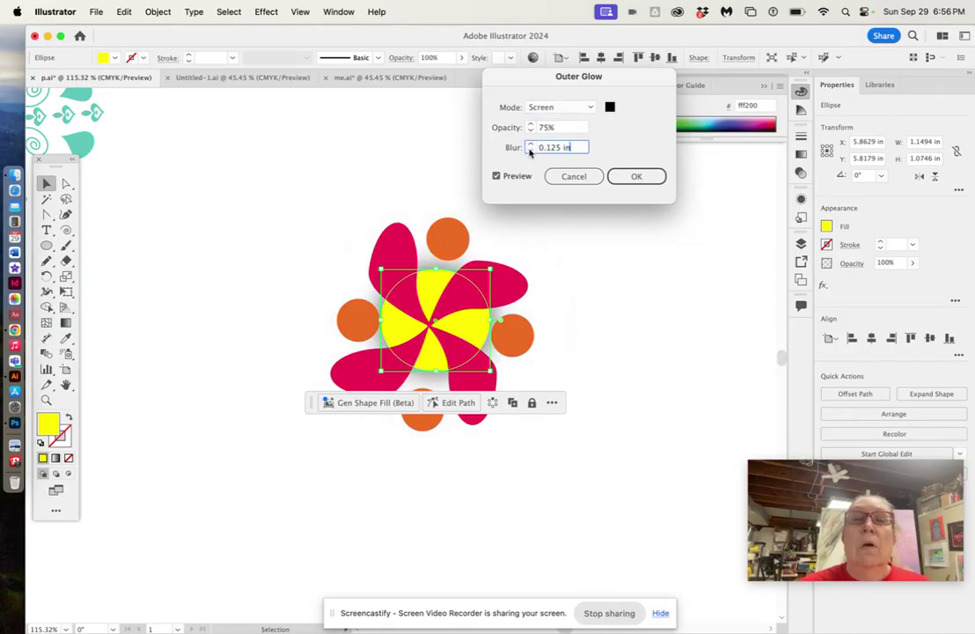
{"action": "left_click", "coordinate": [530, 151]}
{"action": "left_click", "coordinate": [530, 144]}
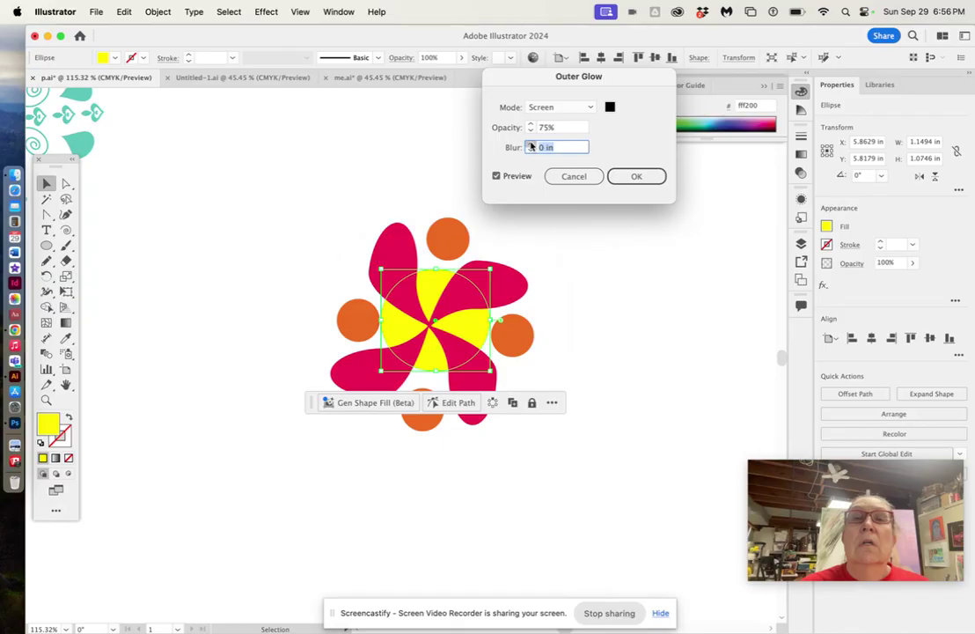
{"action": "left_click", "coordinate": [531, 144]}
{"action": "left_click", "coordinate": [530, 145]}
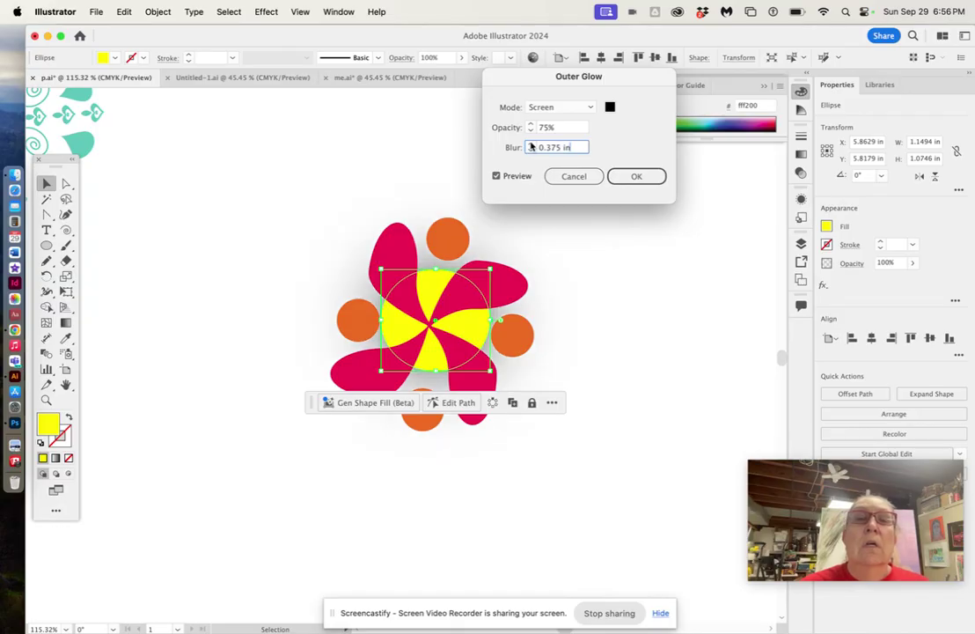
Set the outer glow's color to crimson, f20a4d.
{"action": "left_click", "coordinate": [610, 106]}
{"action": "left_click", "coordinate": [490, 233]}
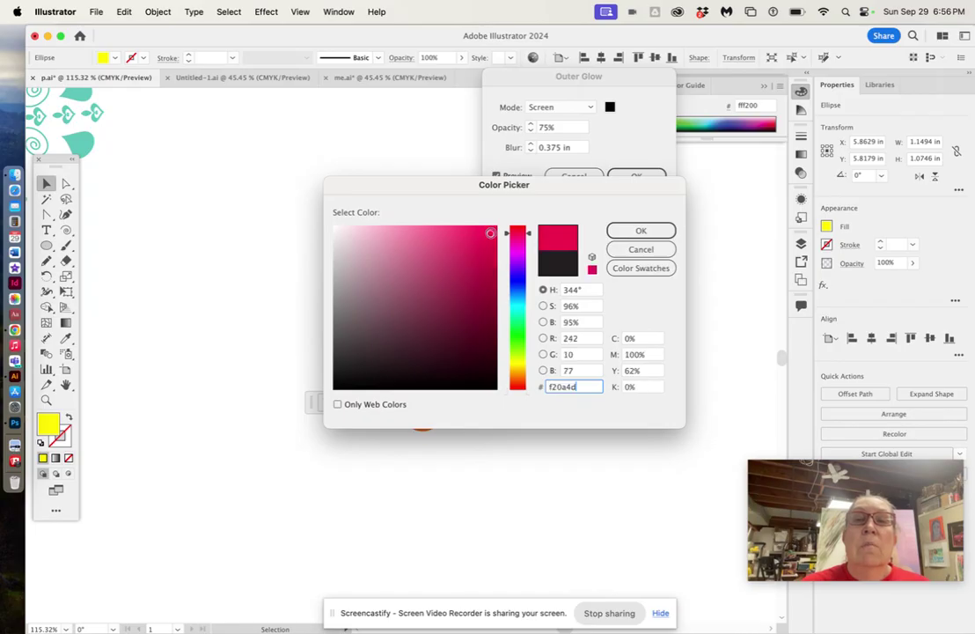
{"action": "left_click", "coordinate": [630, 232]}
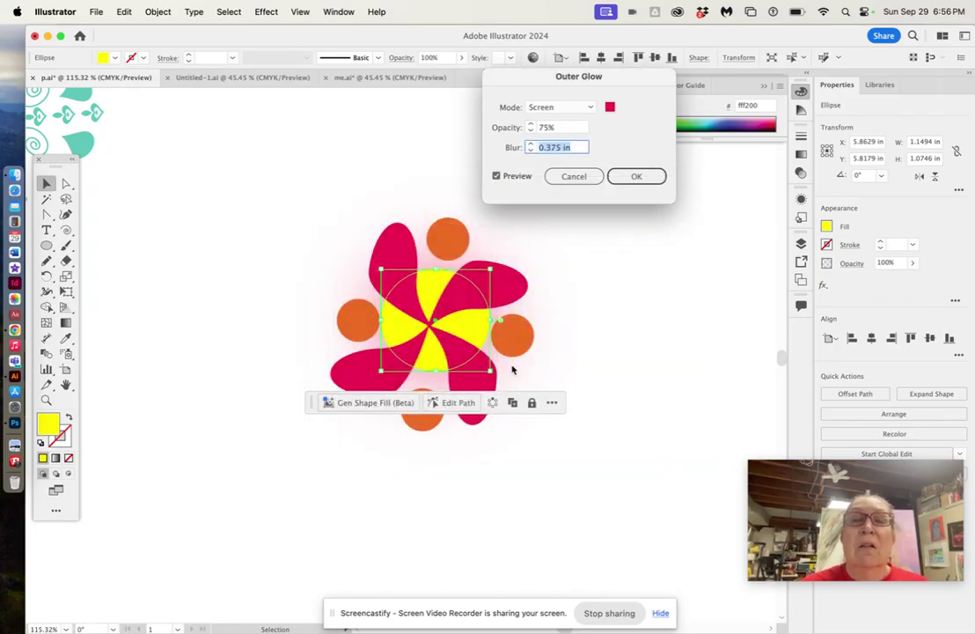
Raise the outer glow's opacity to 97% and apply the effect.
{"action": "left_click", "coordinate": [530, 124]}
{"action": "left_click", "coordinate": [531, 124]}
{"action": "left_click", "coordinate": [531, 125]}
{"action": "left_click", "coordinate": [530, 124]}
{"action": "left_click", "coordinate": [531, 124]}
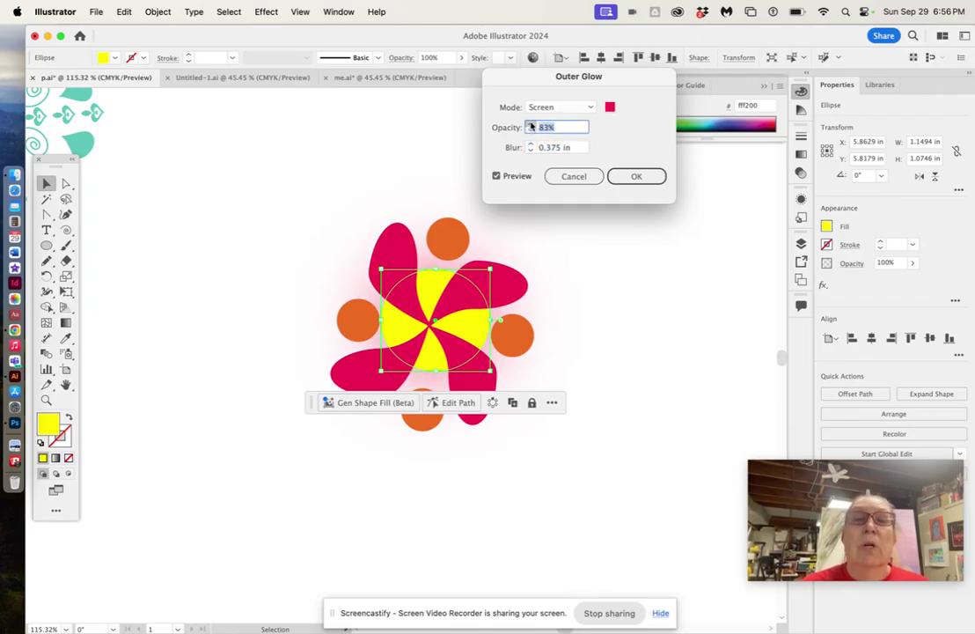
{"action": "left_click", "coordinate": [530, 124]}
{"action": "left_click", "coordinate": [531, 124]}
{"action": "left_click", "coordinate": [531, 124]}
{"action": "left_click", "coordinate": [531, 124]}
{"action": "left_click", "coordinate": [531, 125]}
{"action": "left_click", "coordinate": [531, 125]}
{"action": "left_click", "coordinate": [531, 125]}
{"action": "left_click", "coordinate": [530, 124]}
{"action": "left_click", "coordinate": [530, 124]}
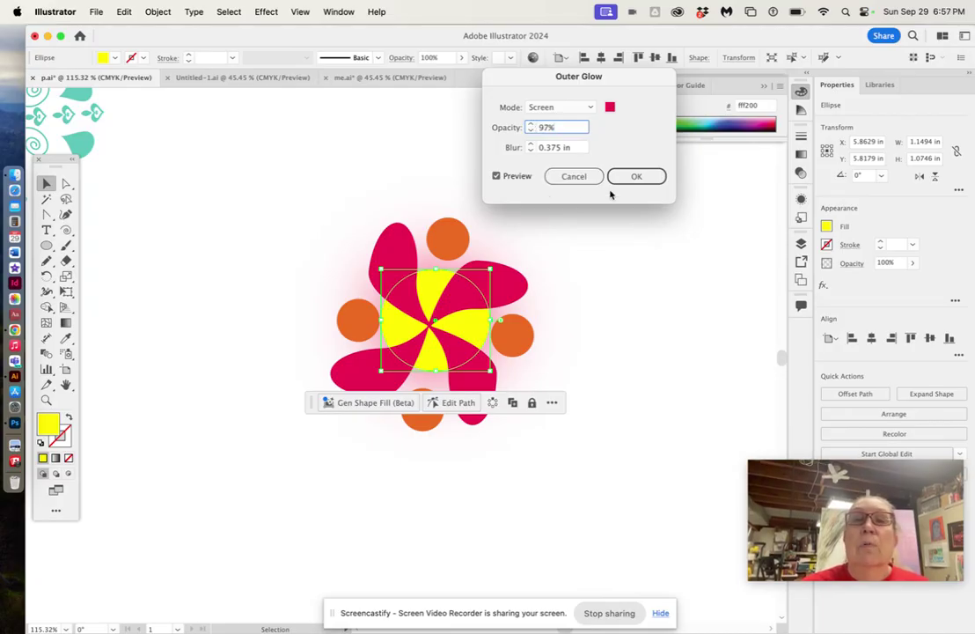
{"action": "left_click", "coordinate": [635, 176]}
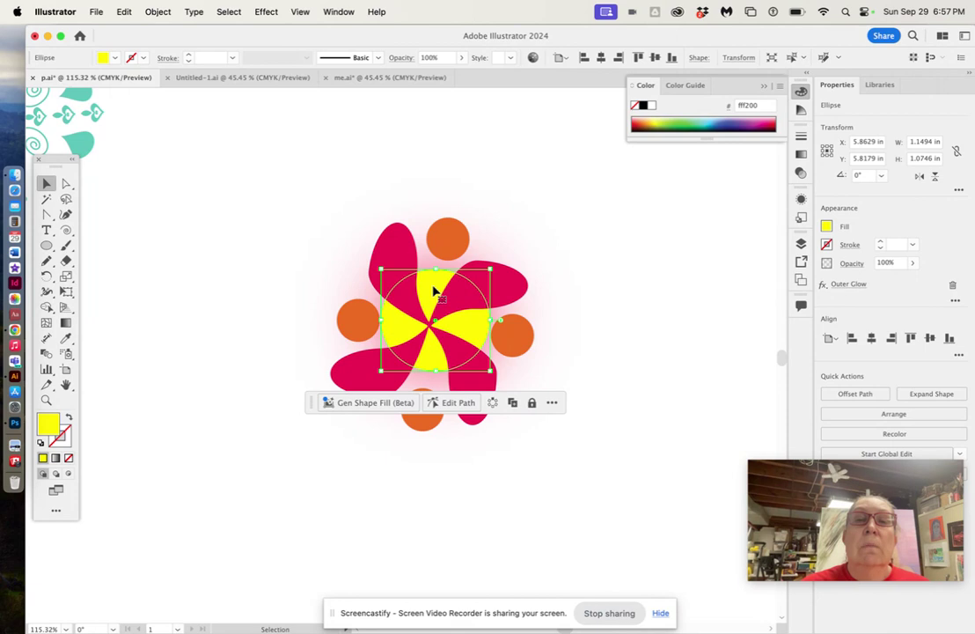
Apply a gradient fill to the central ellipse and set its starting stop to the yellow swatch.
{"action": "left_click", "coordinate": [800, 154]}
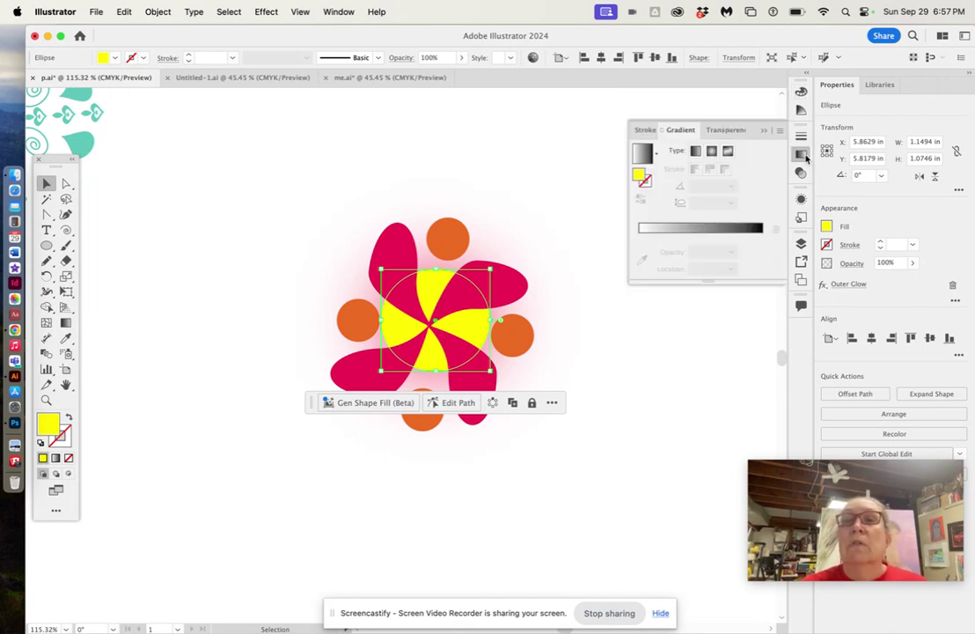
{"action": "left_click", "coordinate": [718, 243]}
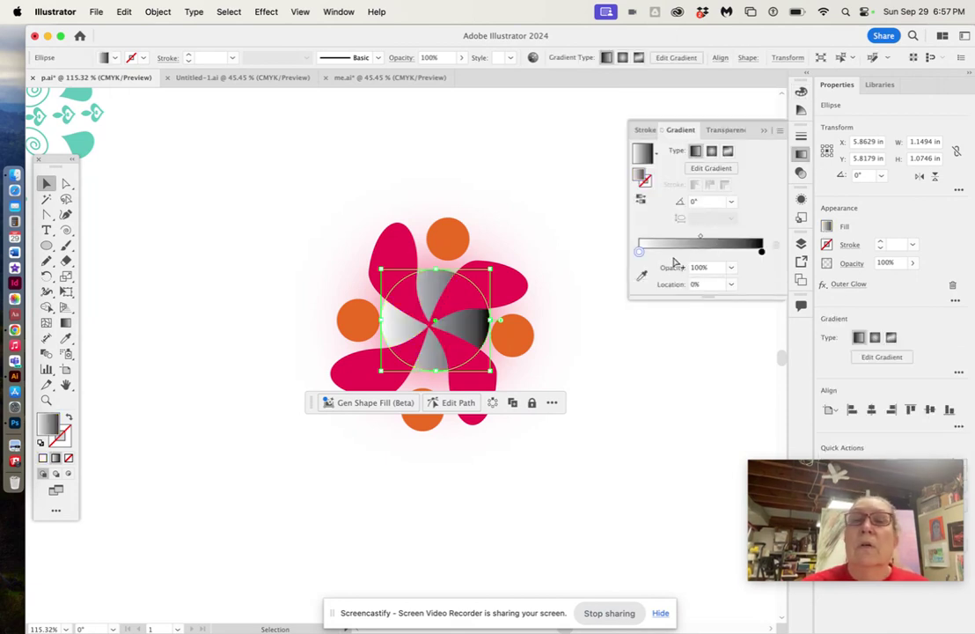
{"action": "double_click", "coordinate": [640, 253]}
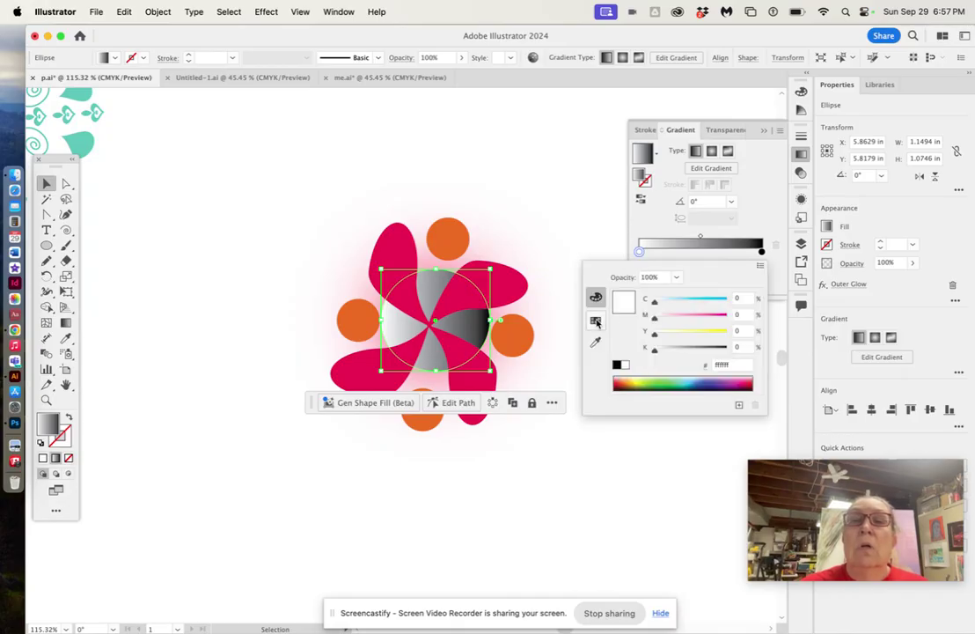
{"action": "left_click", "coordinate": [595, 320]}
{"action": "left_click", "coordinate": [639, 292]}
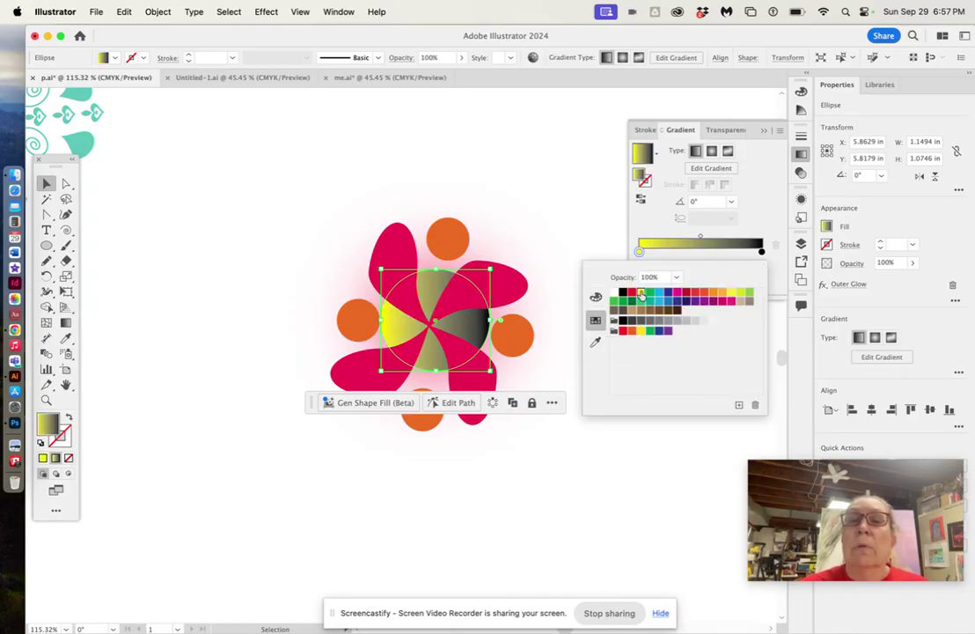
Set the gradient's end stop to a light orange swatch, change the type to radial, and deselect the ellipse.
{"action": "left_click", "coordinate": [761, 252]}
{"action": "double_click", "coordinate": [762, 252]}
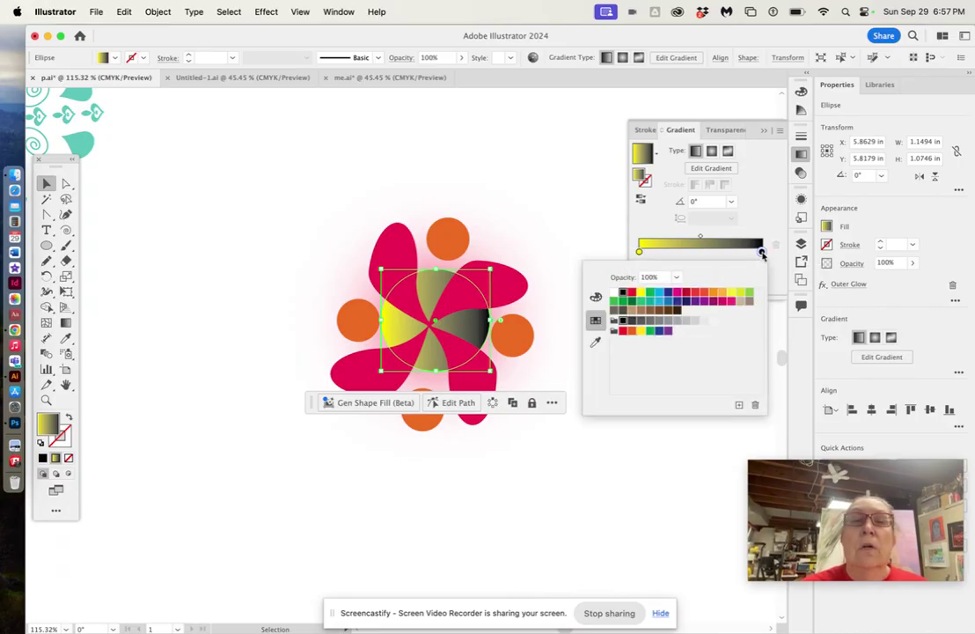
{"action": "left_click", "coordinate": [722, 294]}
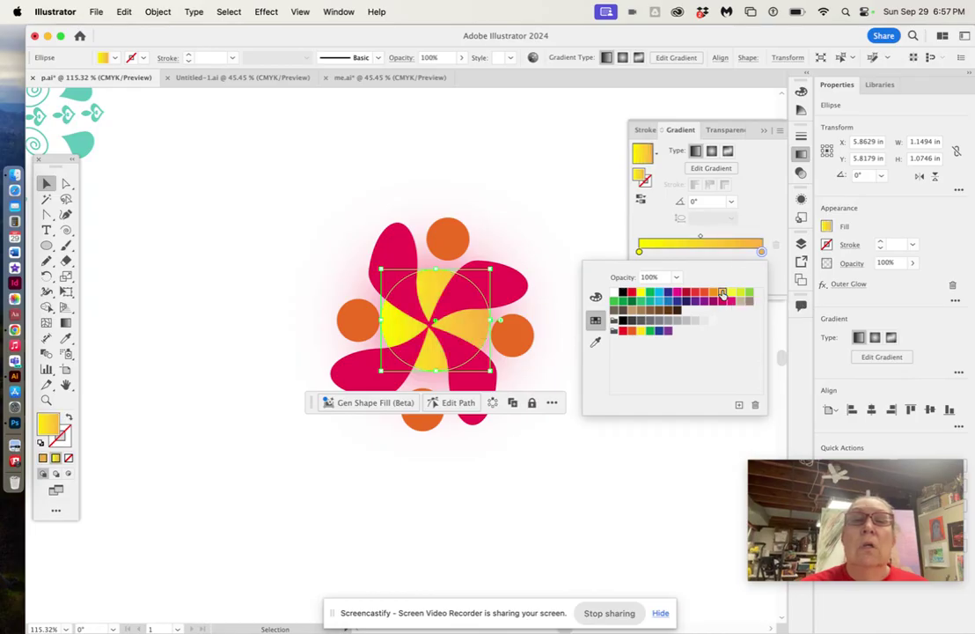
{"action": "left_click", "coordinate": [709, 154]}
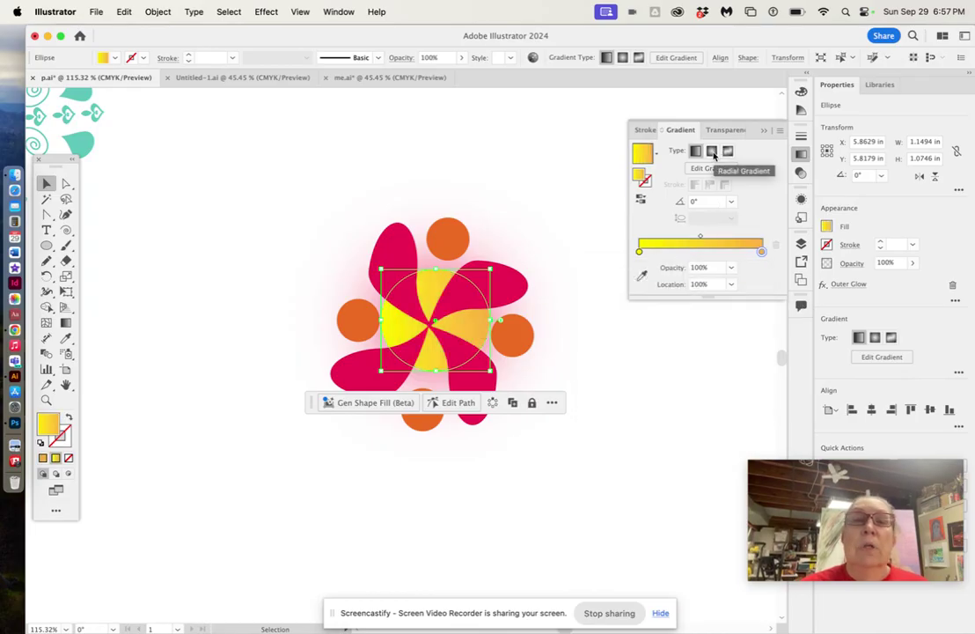
{"action": "left_click", "coordinate": [711, 151]}
{"action": "left_click", "coordinate": [662, 360]}
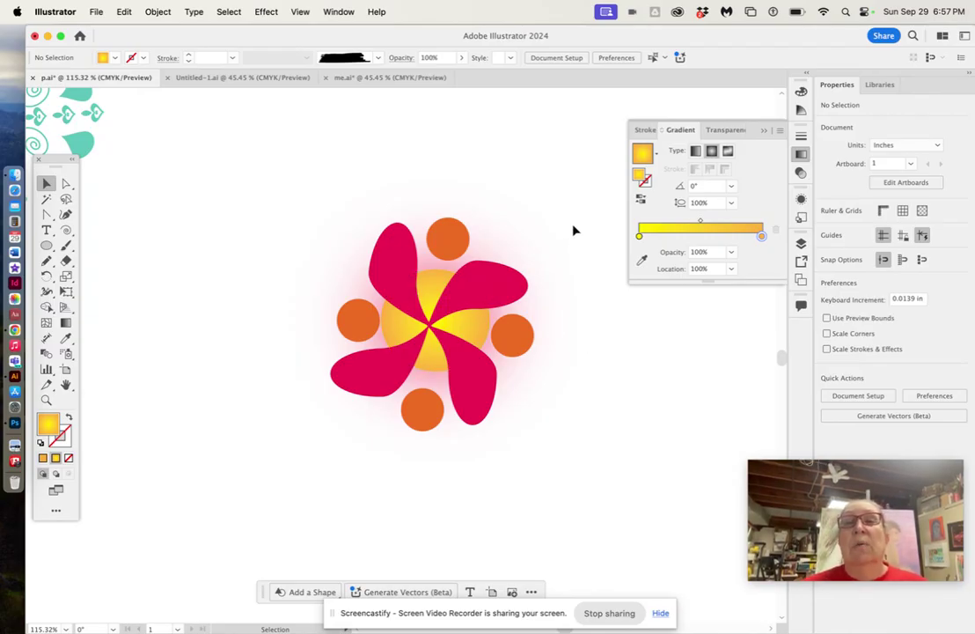
Select the entire flower module and make a new pattern from it, acknowledging the notice about the added swatch.
{"action": "scroll", "coordinate": [572, 230], "scroll_direction": "down", "scroll_amount": 3}
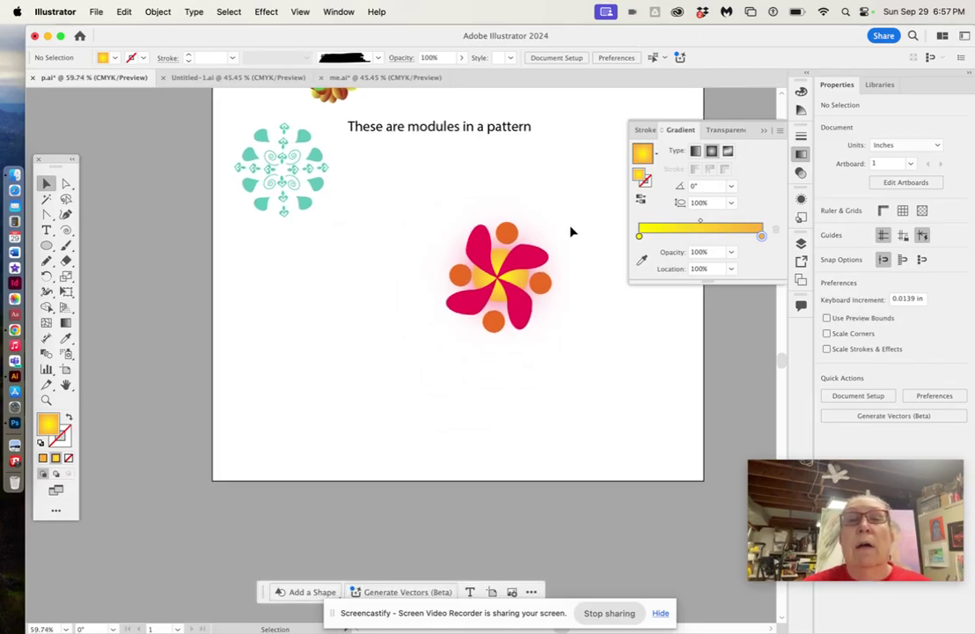
{"action": "scroll", "coordinate": [571, 232], "scroll_direction": "right", "scroll_amount": 3}
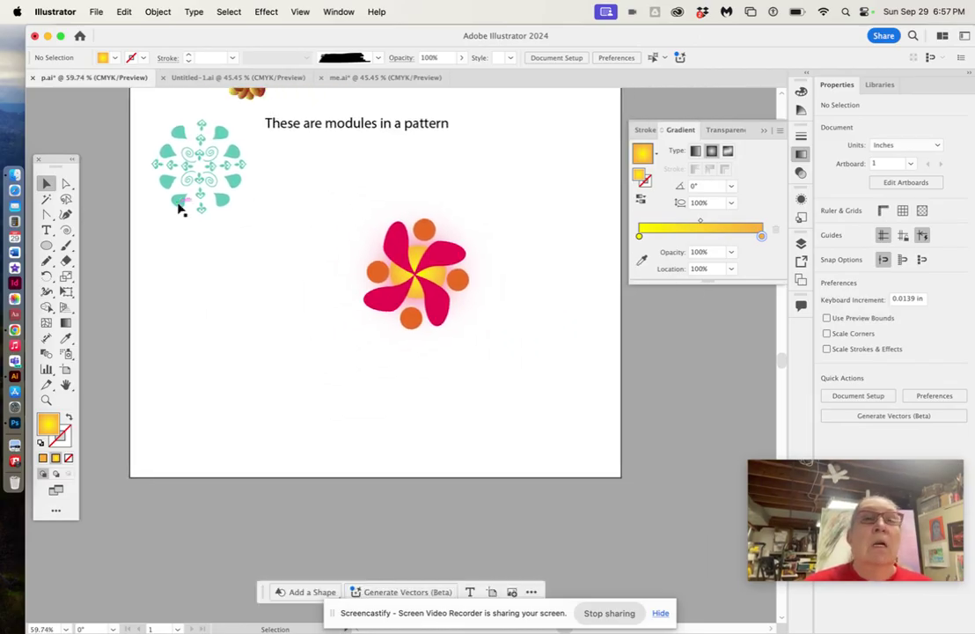
{"action": "left_click_drag", "start_coordinate": [54, 161], "coordinate": [81, 152]}
{"action": "left_click_drag", "start_coordinate": [351, 215], "coordinate": [488, 341]}
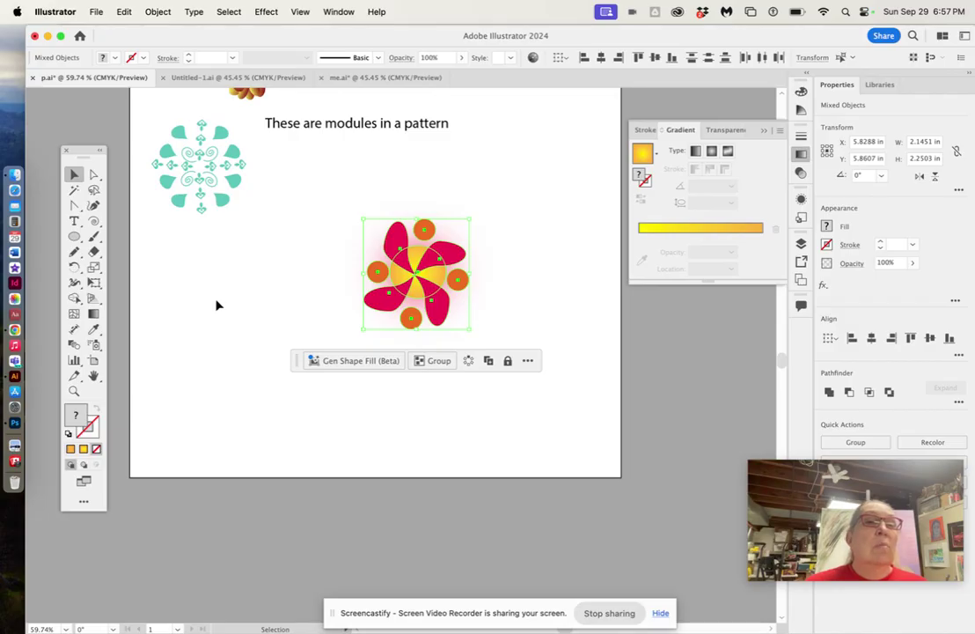
{"action": "left_click", "coordinate": [158, 12]}
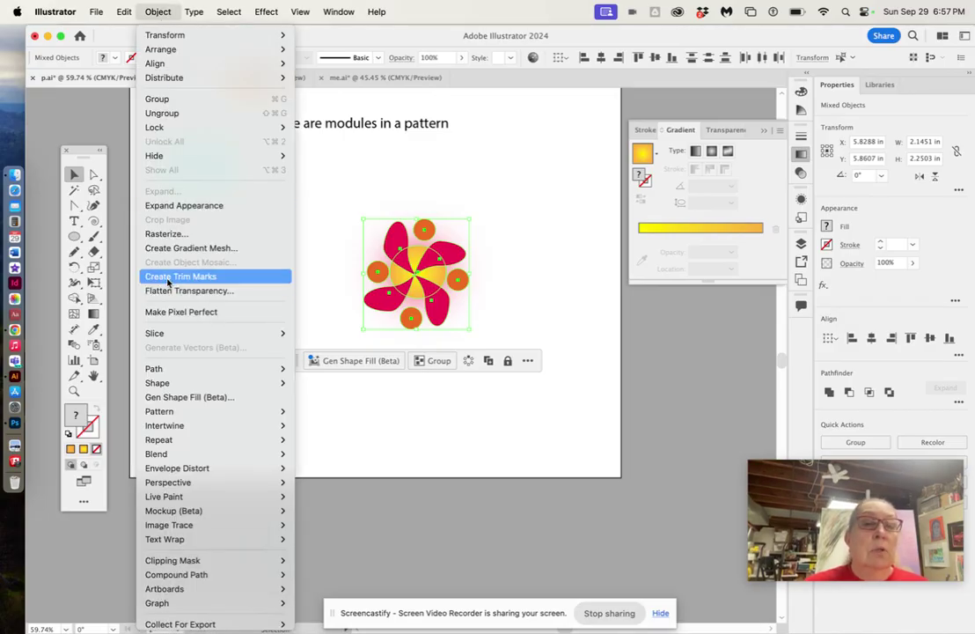
{"action": "mouse_move", "coordinate": [183, 429]}
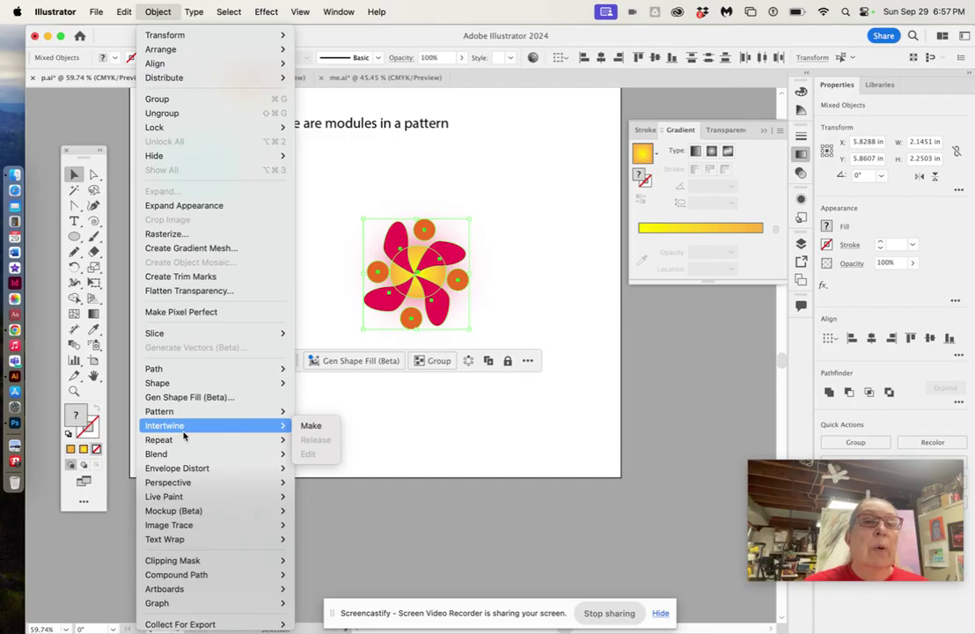
{"action": "mouse_move", "coordinate": [255, 411]}
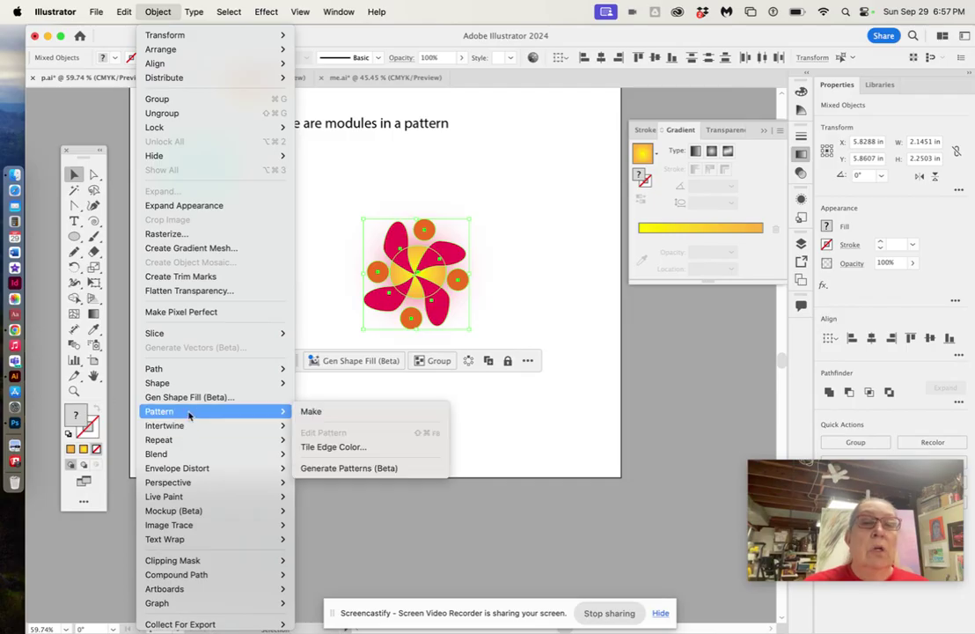
{"action": "left_click", "coordinate": [309, 412]}
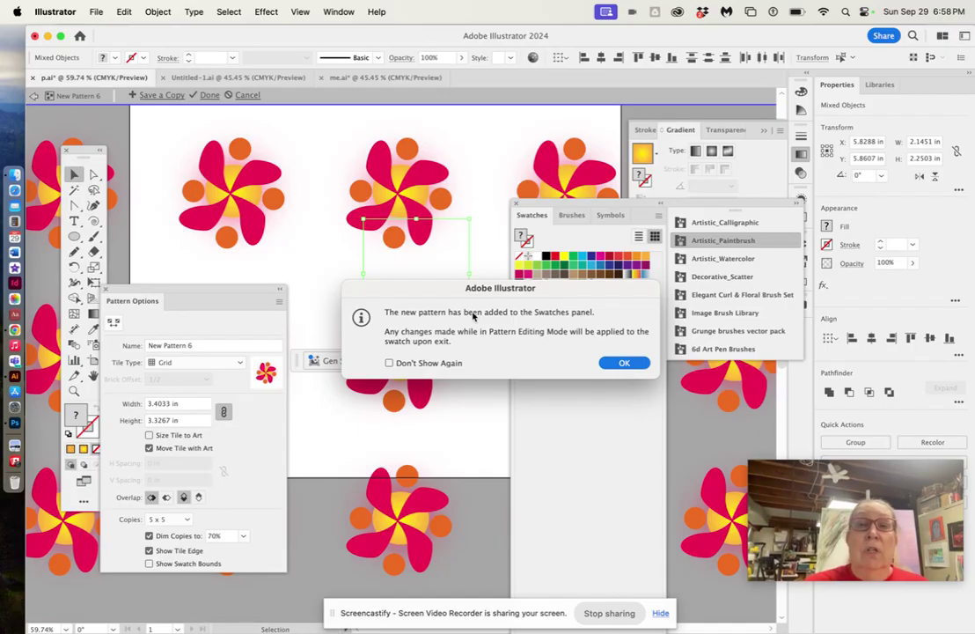
{"action": "left_click", "coordinate": [618, 361]}
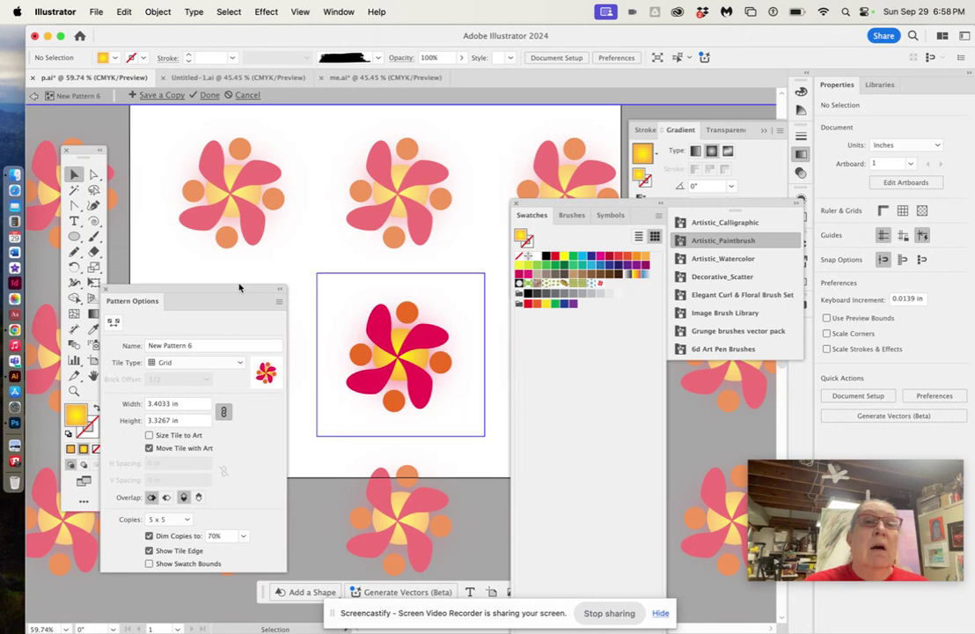
Try a pattern tile width of 1 in while maintaining the width and height proportions.
{"action": "left_click_drag", "start_coordinate": [237, 290], "coordinate": [268, 137]}
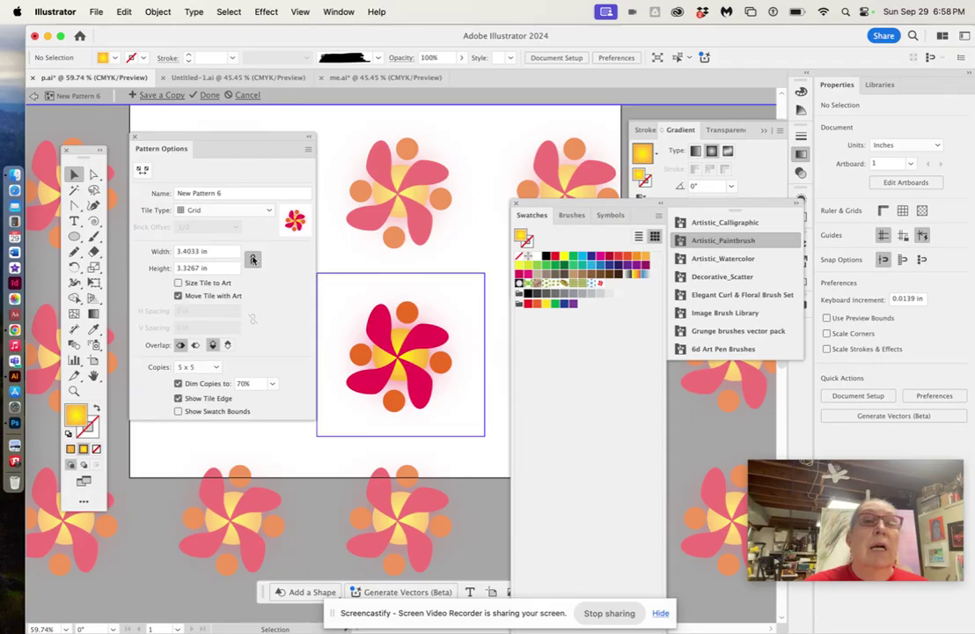
{"action": "left_click", "coordinate": [200, 253]}
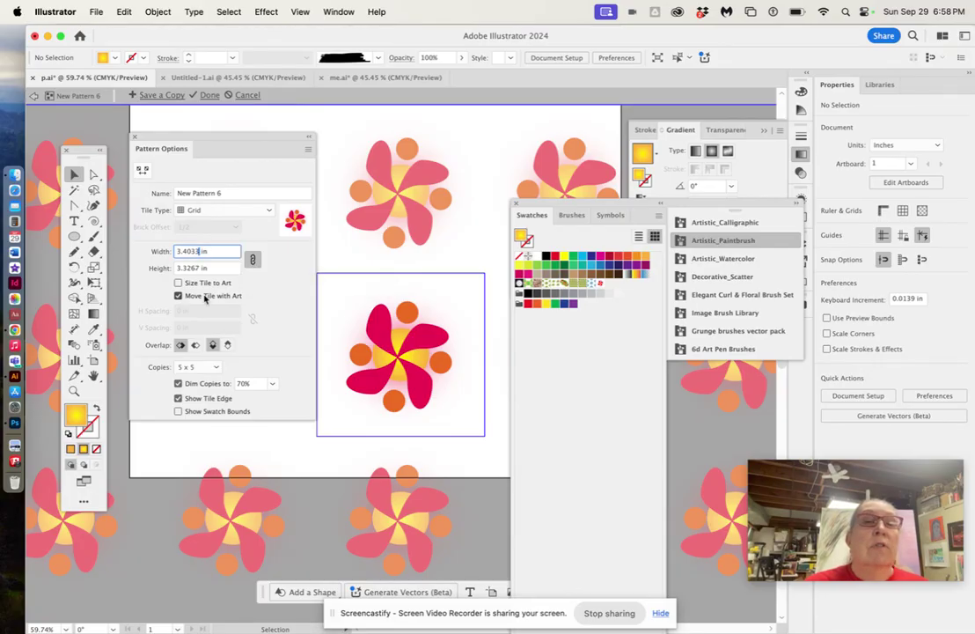
{"action": "left_click", "coordinate": [252, 261]}
{"action": "left_click_drag", "start_coordinate": [197, 253], "coordinate": [172, 252]}
{"action": "type", "text": "1"}
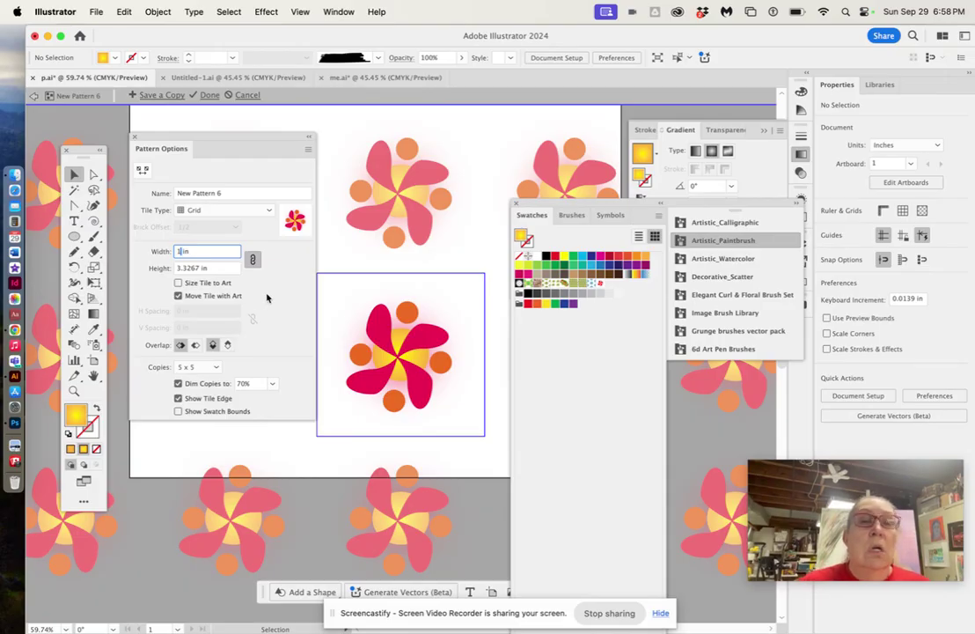
{"action": "key", "text": "Return"}
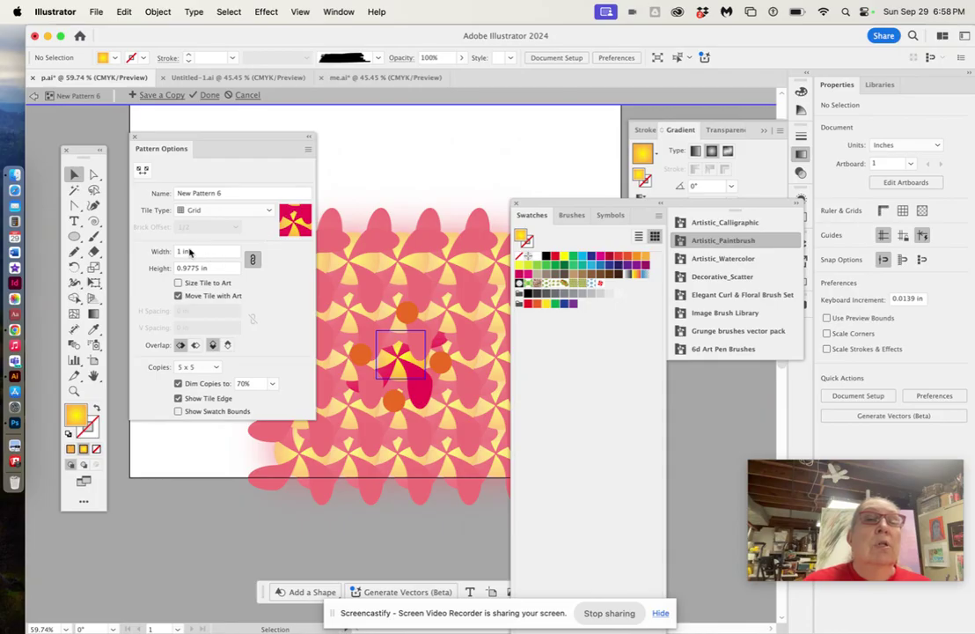
Increase the pattern tile's width to 2 in with proportions maintained.
{"action": "left_click_drag", "start_coordinate": [182, 253], "coordinate": [167, 255]}
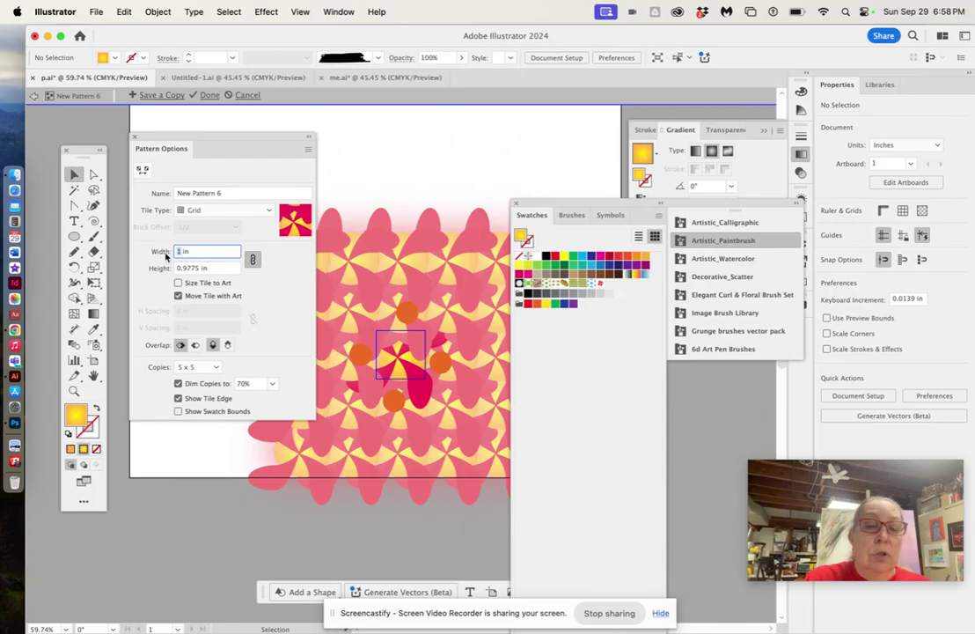
{"action": "type", "text": "2"}
{"action": "key", "text": "Return"}
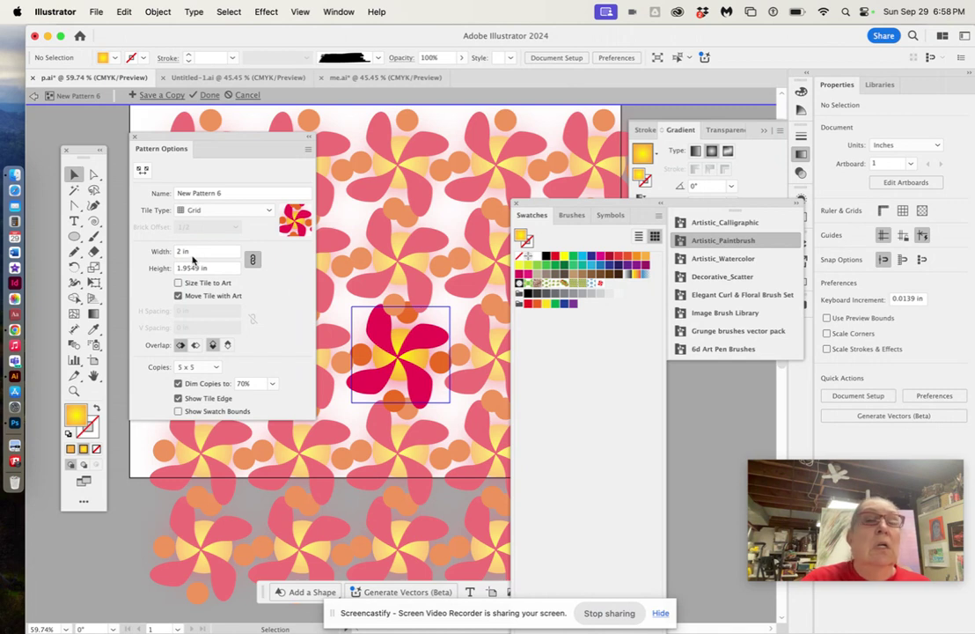
Widen the pattern tile to 2.5 in, keeping its proportions.
{"action": "left_click", "coordinate": [180, 253]}
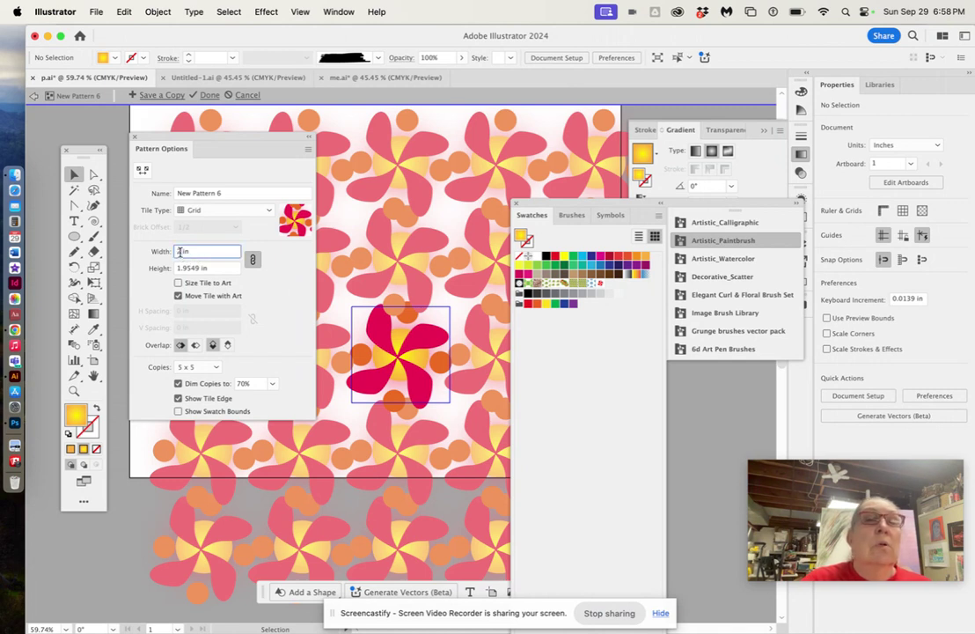
{"action": "double_click", "coordinate": [181, 252]}
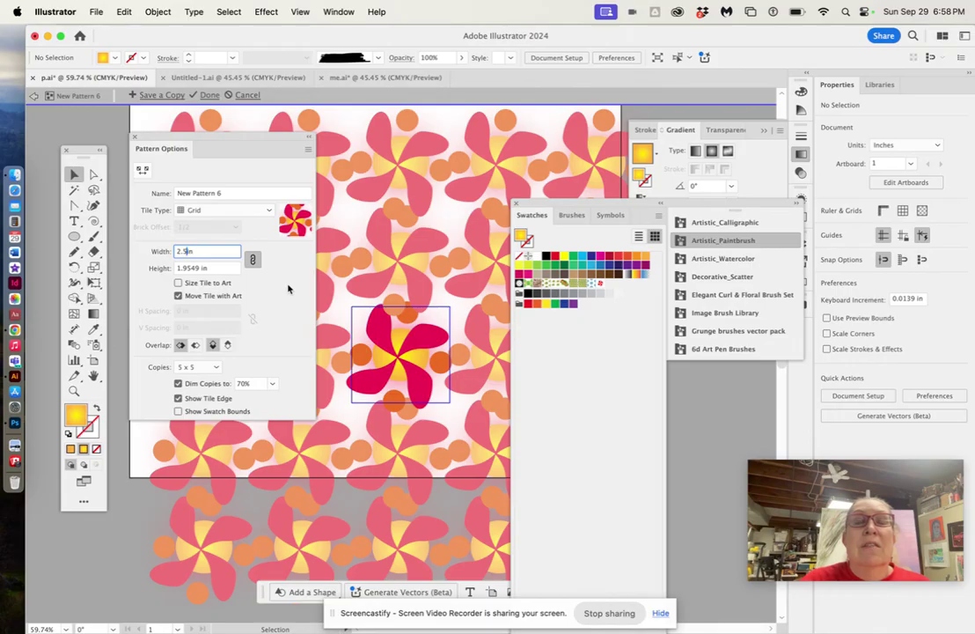
{"action": "key", "text": "Return"}
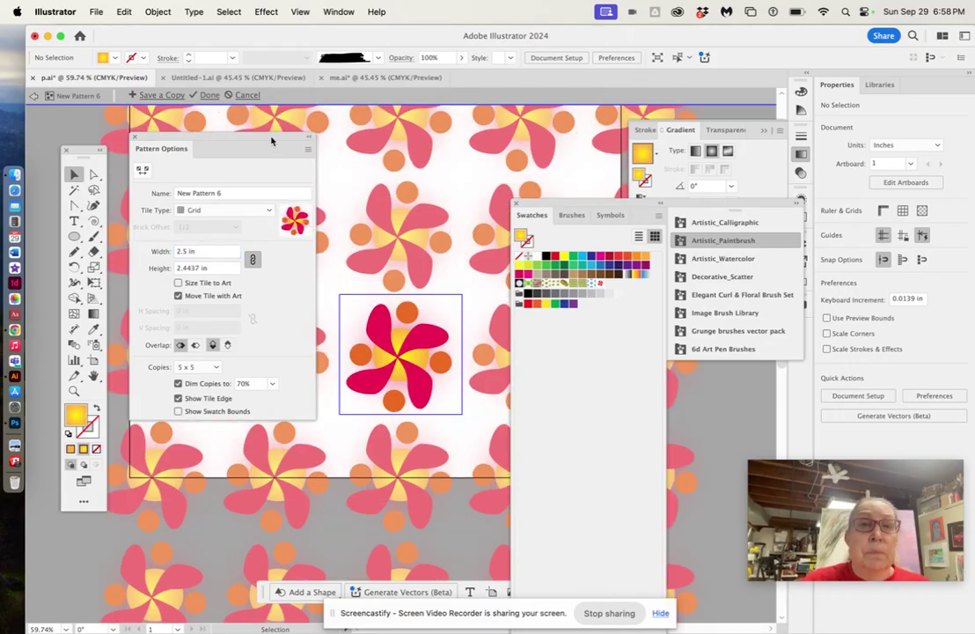
Try the Brick by Row and Brick by Column tile types for the flower pattern.
{"action": "left_click_drag", "start_coordinate": [272, 141], "coordinate": [201, 147]}
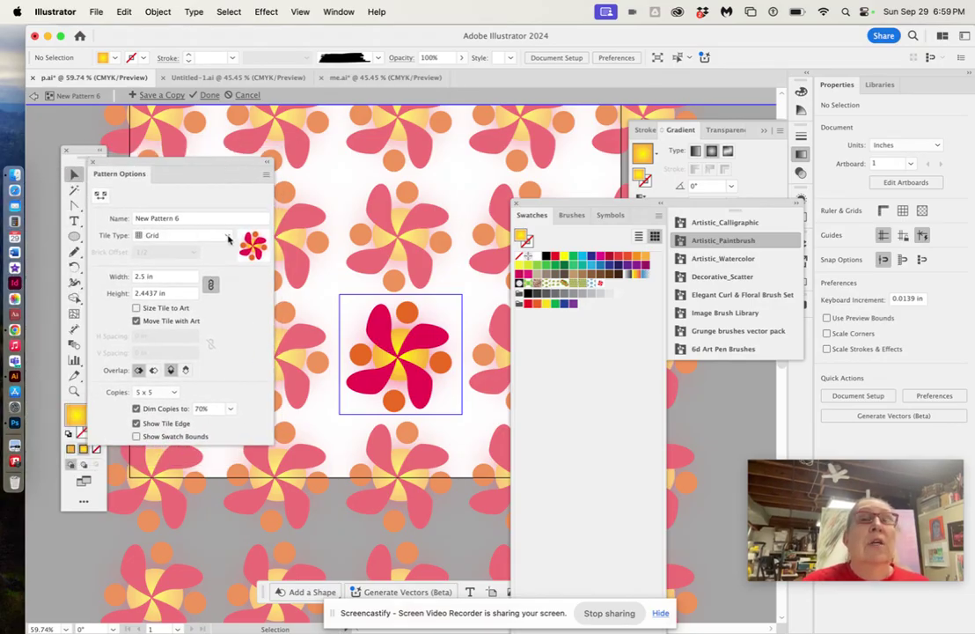
{"action": "left_click", "coordinate": [191, 235]}
{"action": "left_click", "coordinate": [182, 263]}
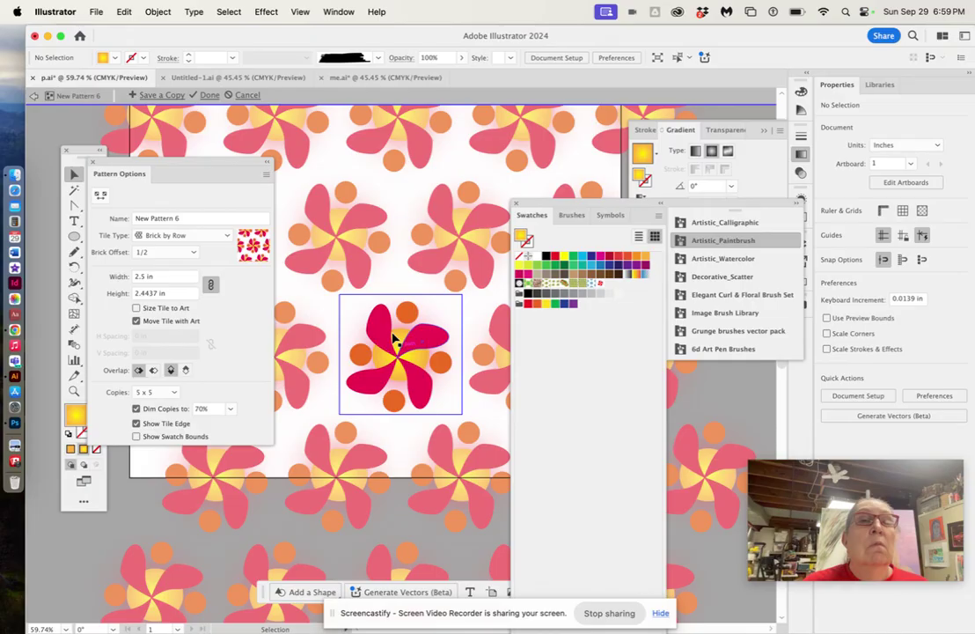
{"action": "left_click", "coordinate": [218, 236]}
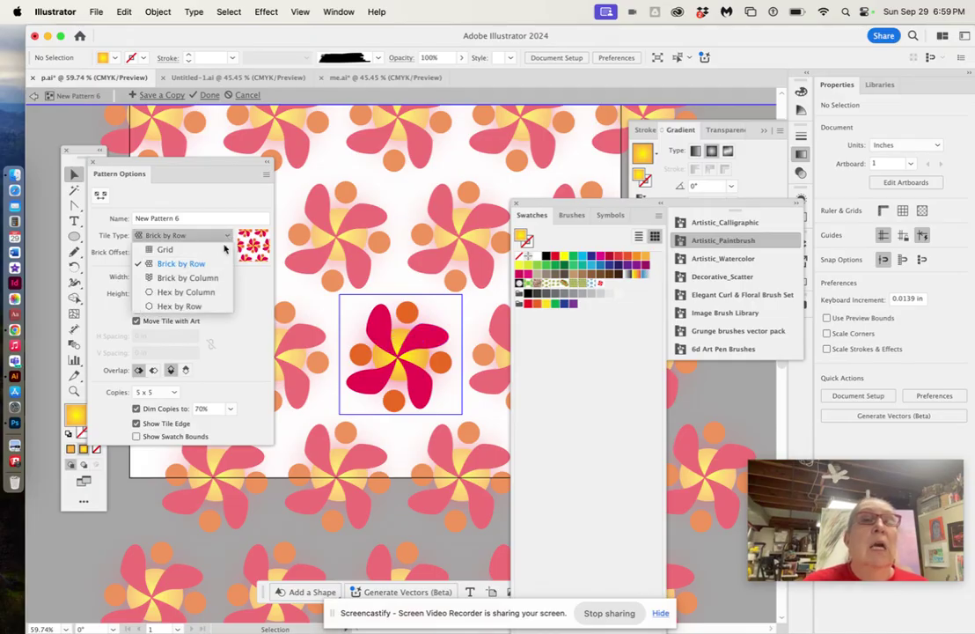
{"action": "left_click", "coordinate": [214, 278]}
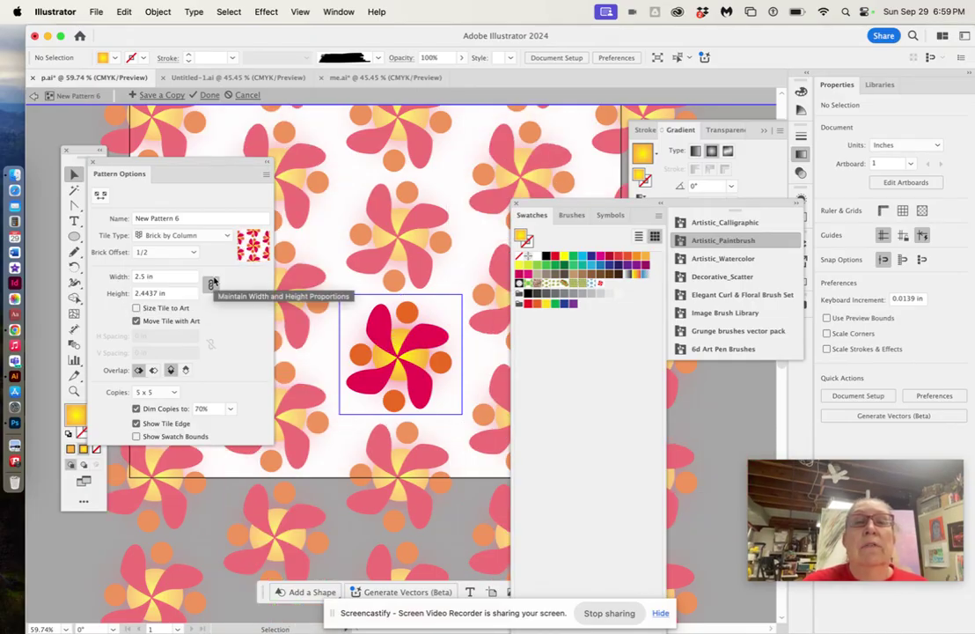
{"action": "left_click", "coordinate": [212, 282]}
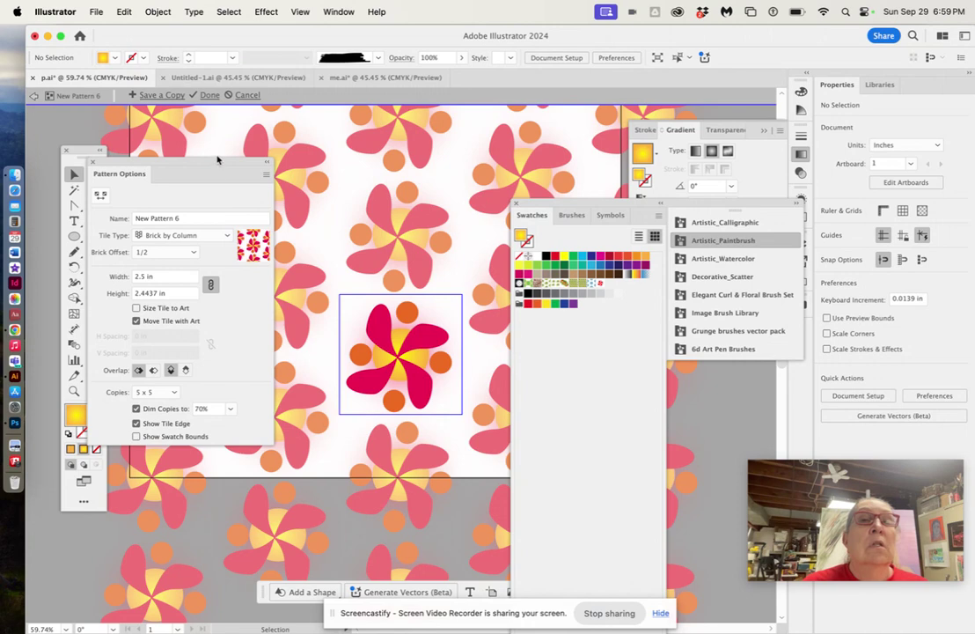
{"action": "left_click_drag", "start_coordinate": [176, 164], "coordinate": [223, 160]}
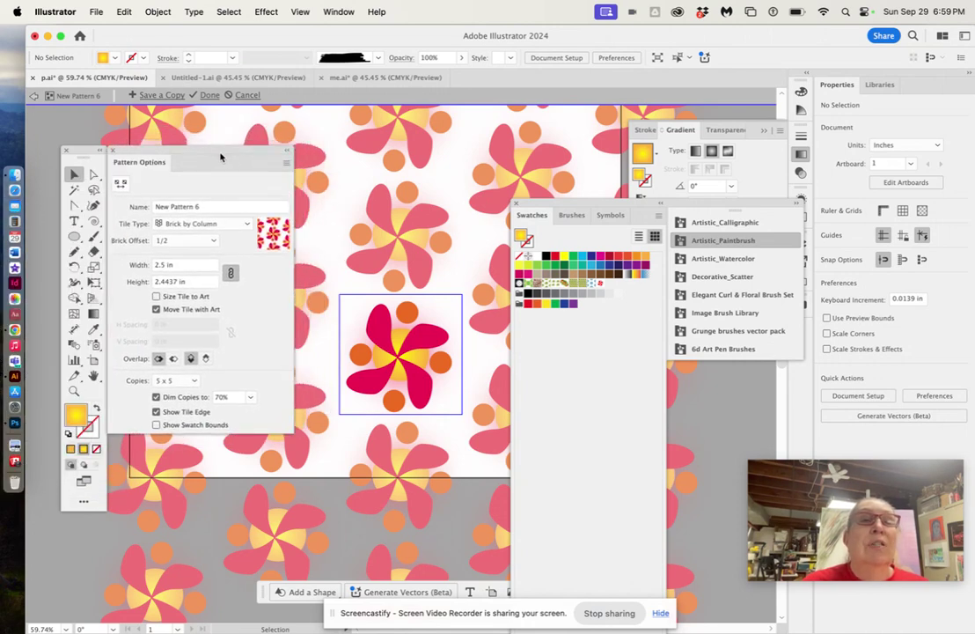
Try the Hex by Column tile type and set the pattern's tile type to Hex by Row.
{"action": "left_click", "coordinate": [249, 226]}
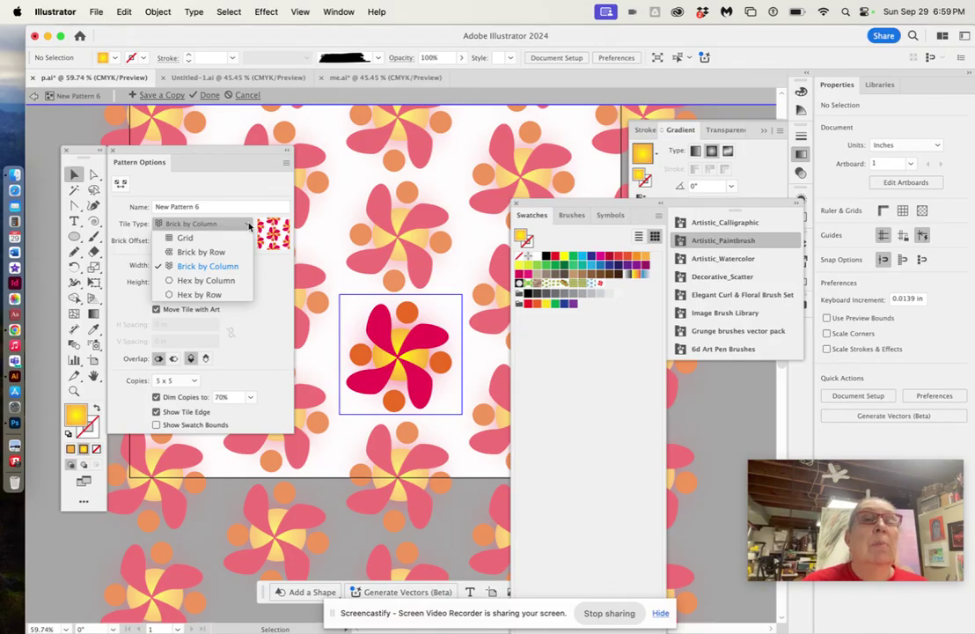
{"action": "left_click", "coordinate": [227, 281]}
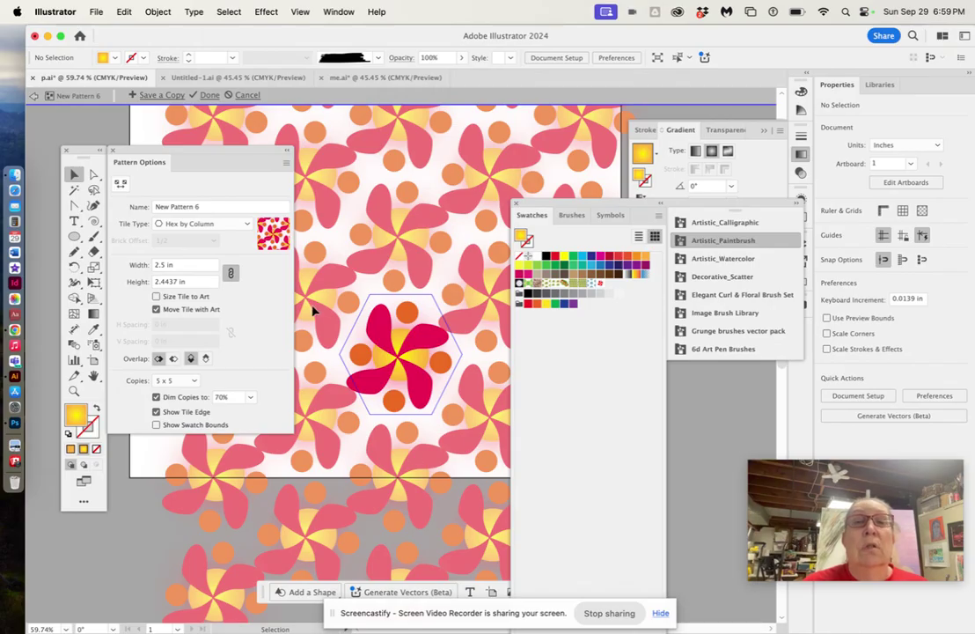
{"action": "mouse_move", "coordinate": [235, 163]}
{"action": "left_mouse_down"}
{"action": "mouse_move", "coordinate": [115, 211]}
{"action": "mouse_move", "coordinate": [229, 195]}
{"action": "mouse_move", "coordinate": [250, 161]}
{"action": "left_mouse_up"}
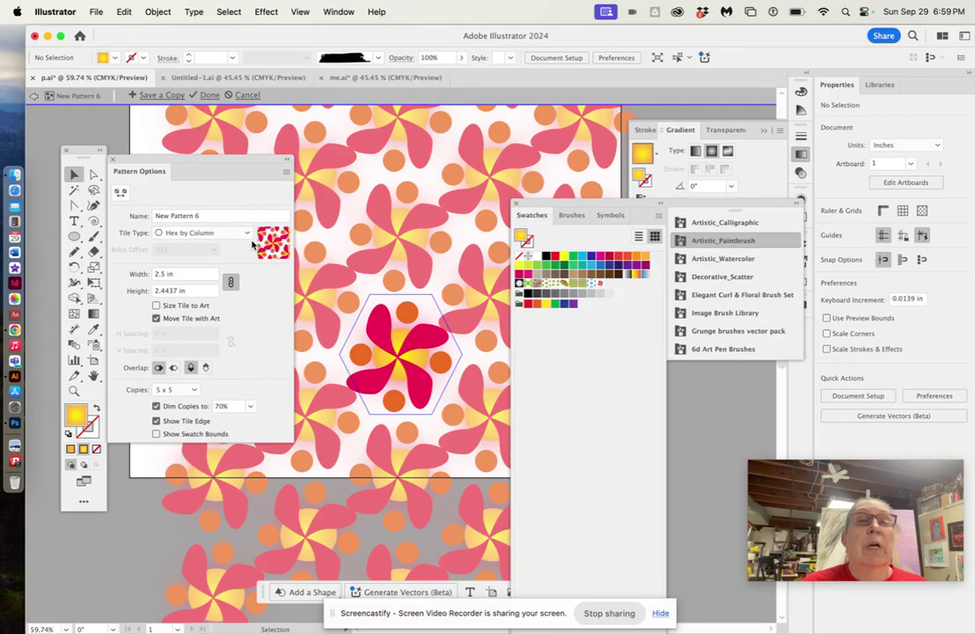
{"action": "left_click", "coordinate": [220, 232]}
{"action": "left_click", "coordinate": [227, 305]}
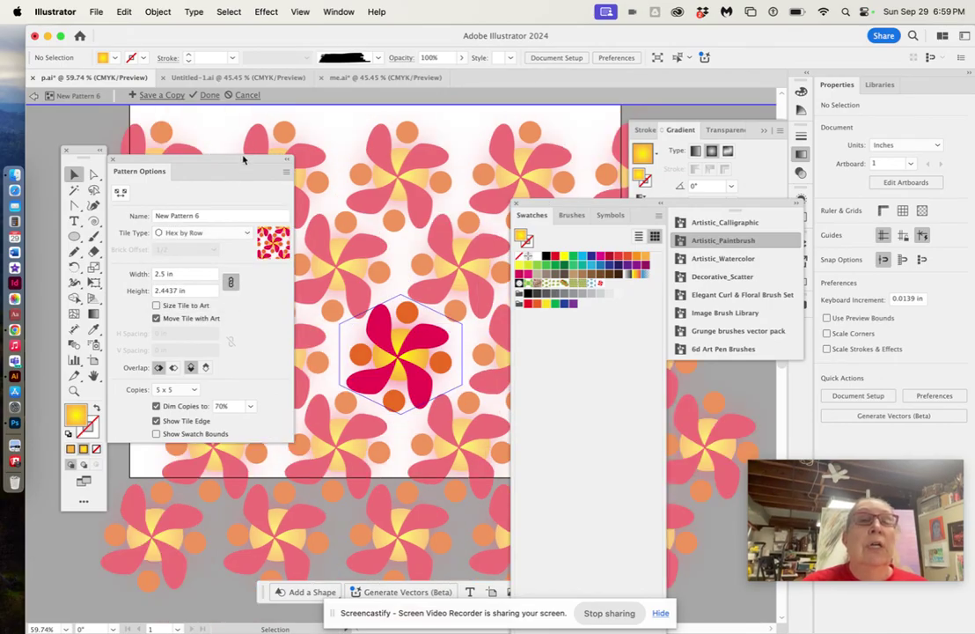
Set the hexagonal pattern tile's height to 2.7 in with proportions maintained.
{"action": "left_click_drag", "start_coordinate": [238, 159], "coordinate": [237, 130]}
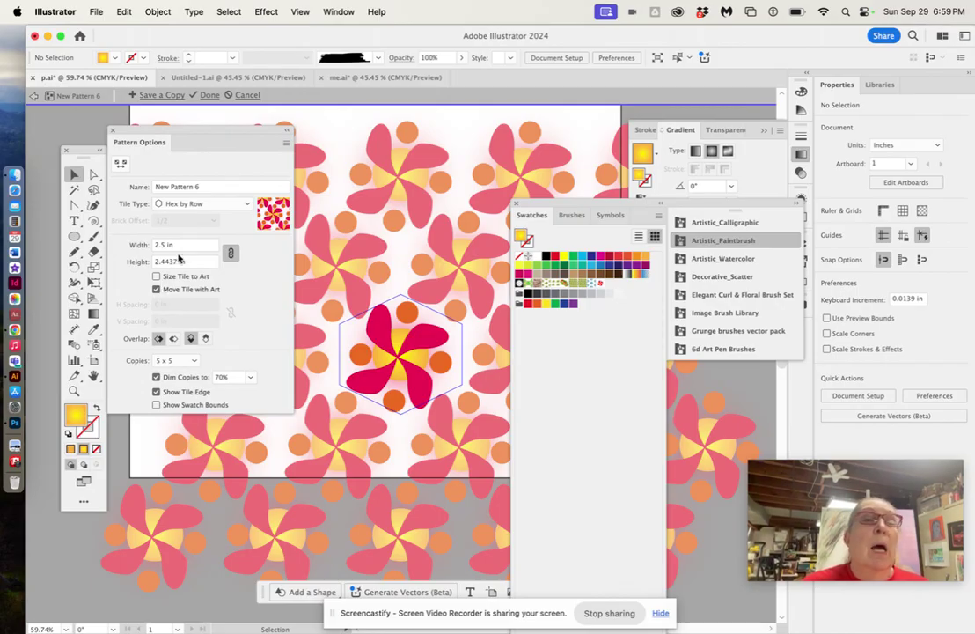
{"action": "left_click", "coordinate": [177, 264]}
{"action": "left_click_drag", "start_coordinate": [177, 264], "coordinate": [148, 262]}
{"action": "type", "text": "2"}
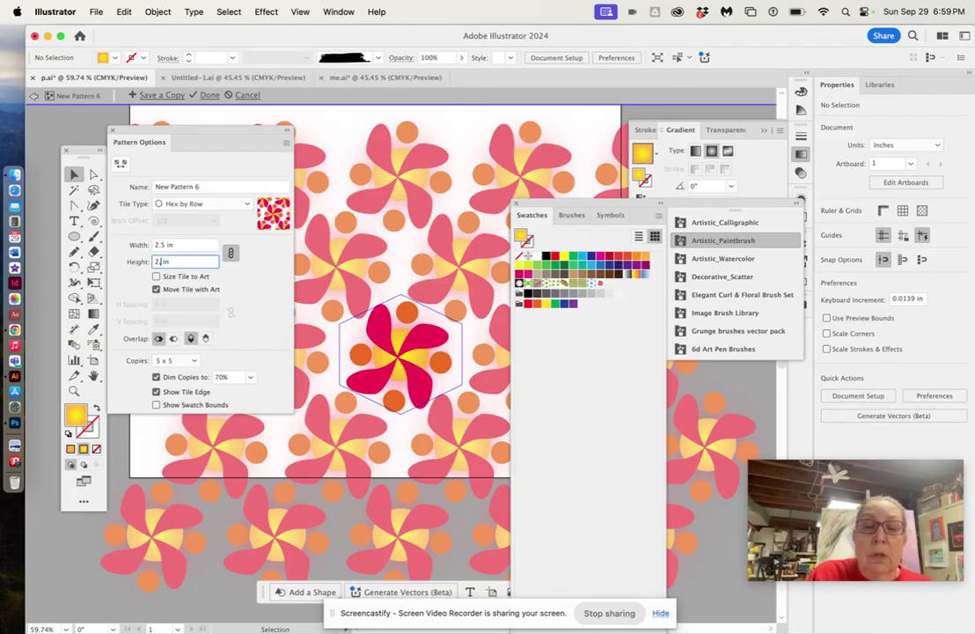
{"action": "type", "text": "7"}
{"action": "key", "text": "Return"}
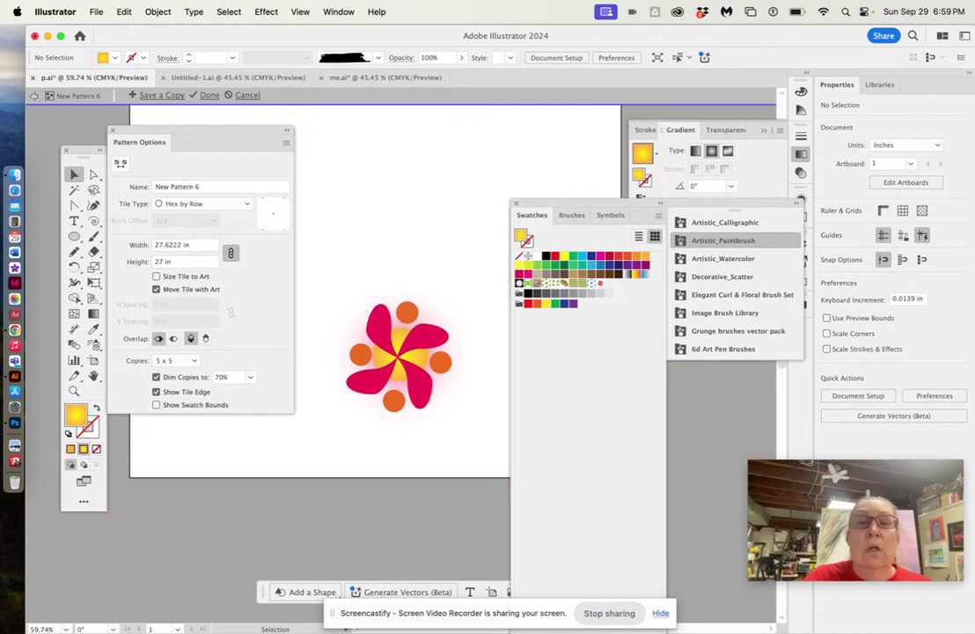
{"action": "left_click", "coordinate": [160, 261]}
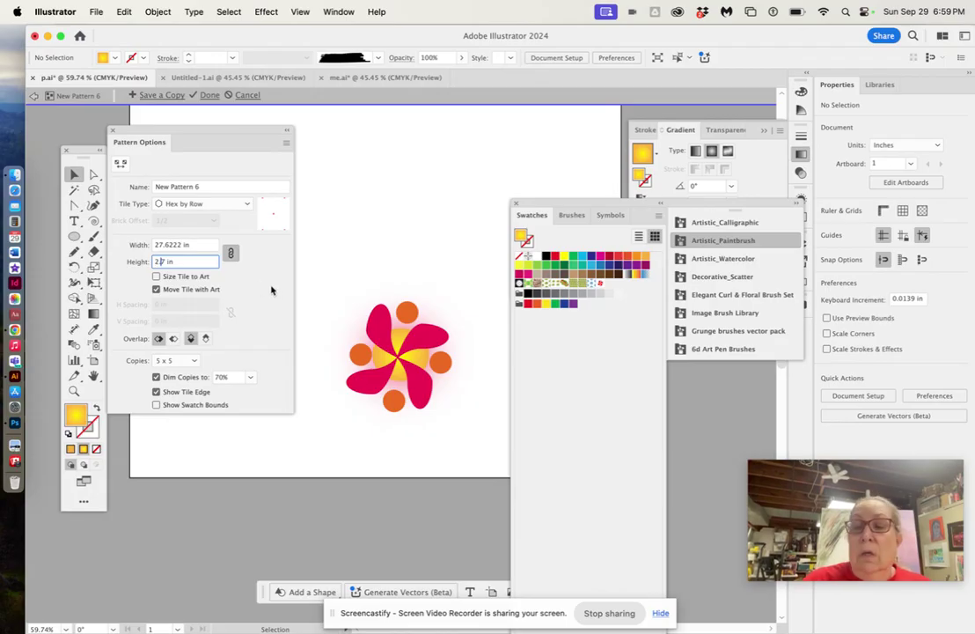
{"action": "key", "text": "Return"}
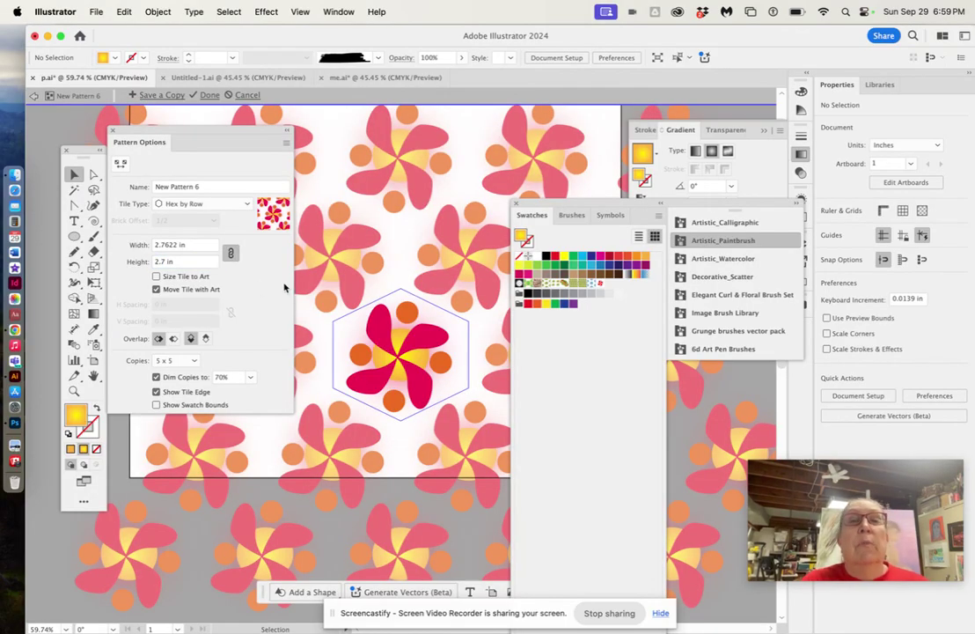
Set the number of pattern copies shown around the tile to 9 x 9.
{"action": "left_click_drag", "start_coordinate": [234, 132], "coordinate": [258, 173]}
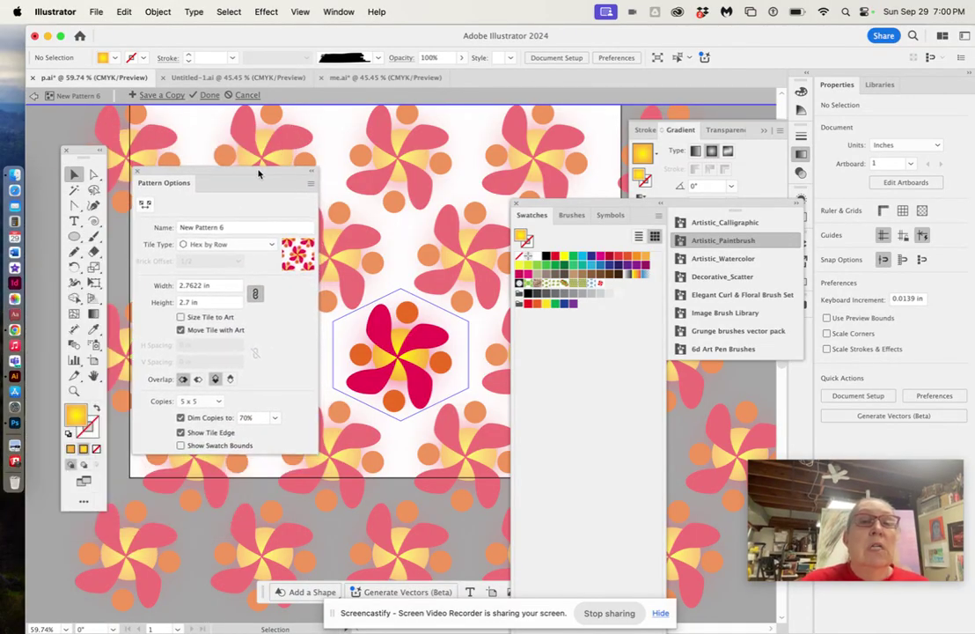
{"action": "left_click", "coordinate": [220, 402]}
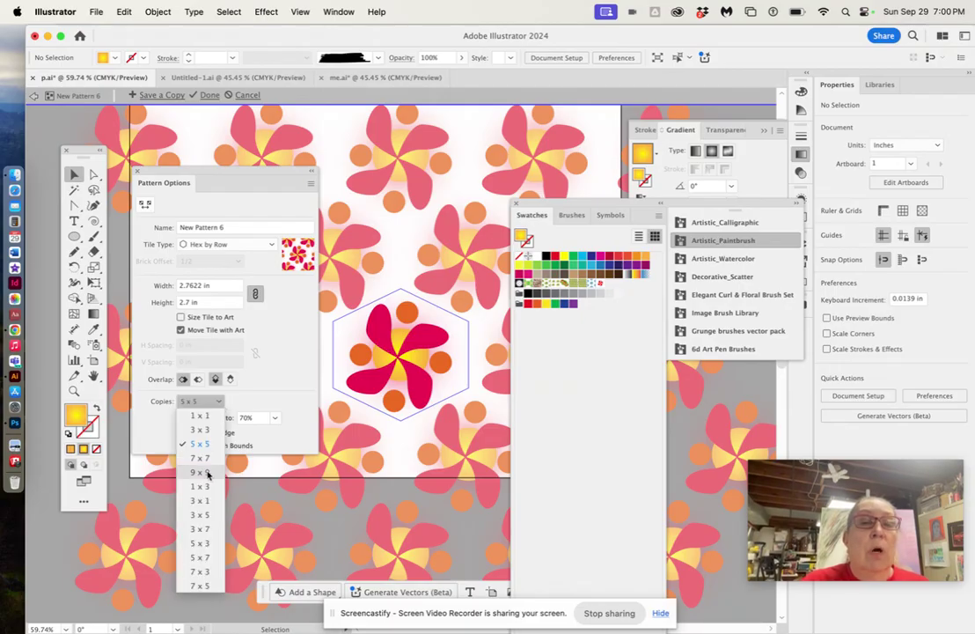
{"action": "left_click", "coordinate": [208, 474]}
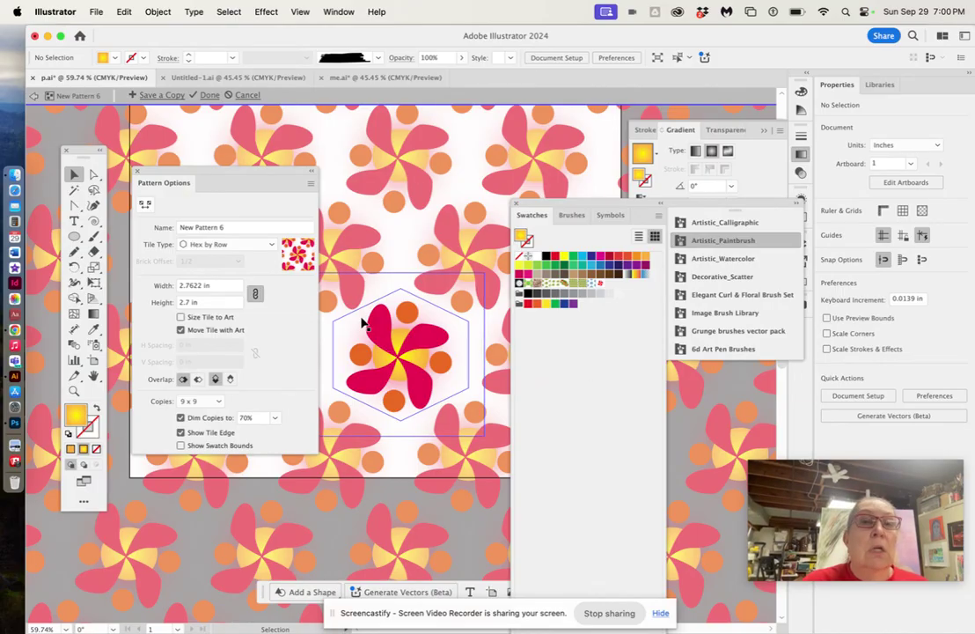
Try showing 3 x 3 copies of the pattern tile and clear the panels away from the artwork.
{"action": "left_click", "coordinate": [220, 403]}
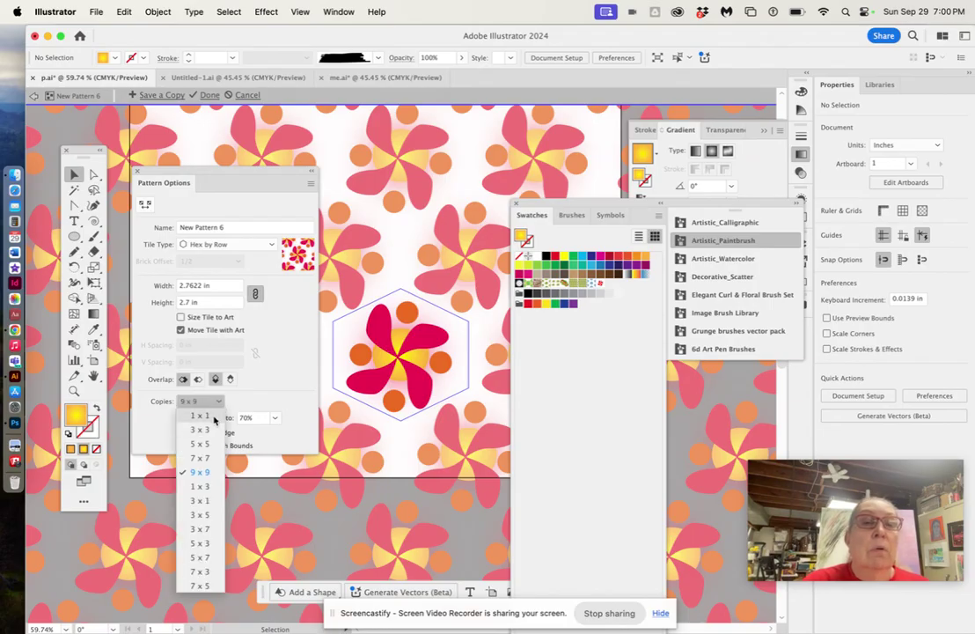
{"action": "left_click", "coordinate": [209, 430]}
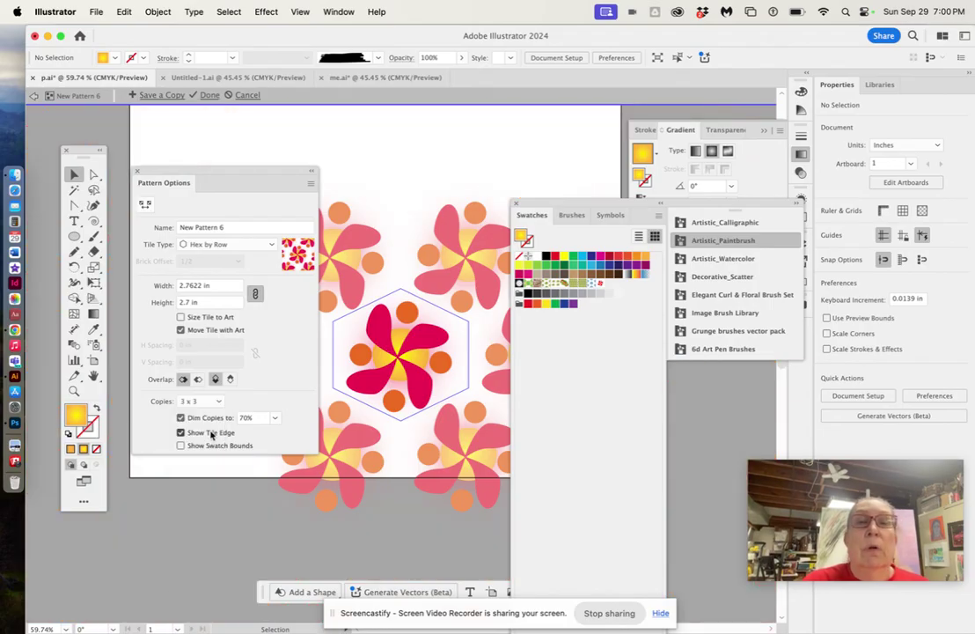
{"action": "mouse_move", "coordinate": [257, 173]}
{"action": "left_mouse_down"}
{"action": "mouse_move", "coordinate": [165, 310]}
{"action": "mouse_move", "coordinate": [292, 223]}
{"action": "mouse_move", "coordinate": [138, 258]}
{"action": "left_mouse_up"}
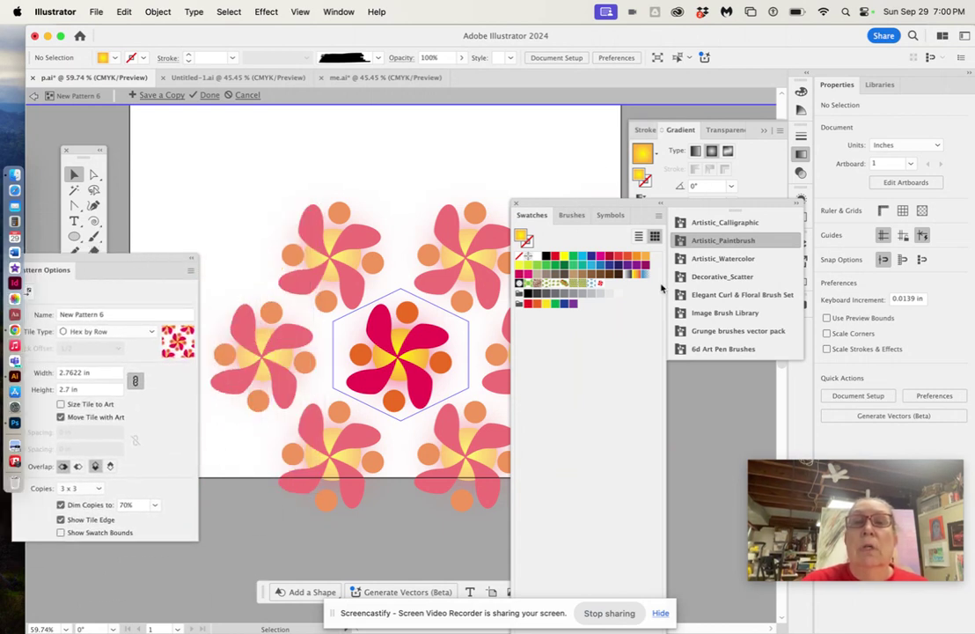
{"action": "left_click_drag", "start_coordinate": [588, 203], "coordinate": [761, 202]}
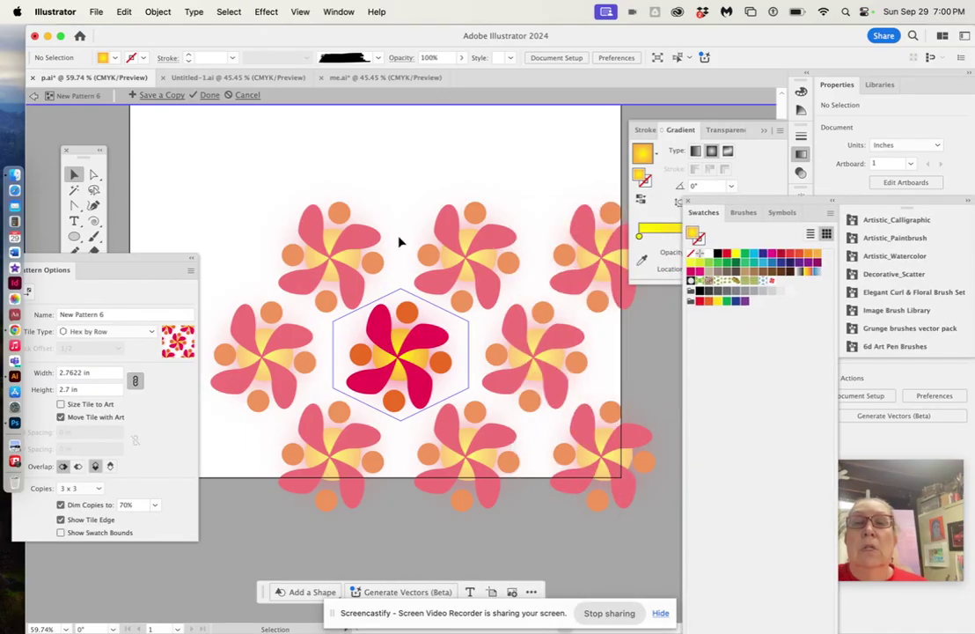
{"action": "left_click_drag", "start_coordinate": [150, 262], "coordinate": [247, 144]}
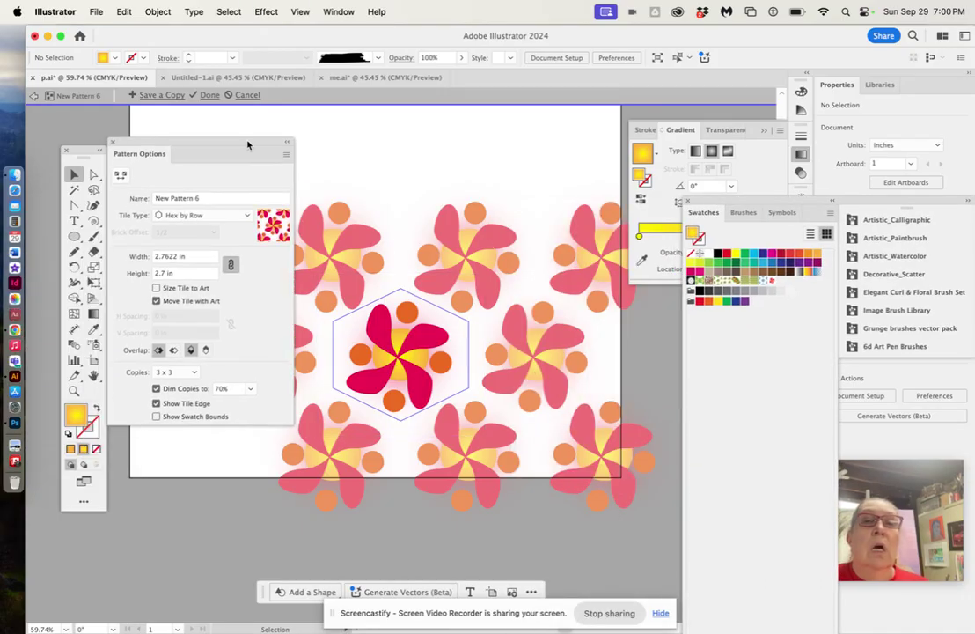
Show 9 x 9 copies of the pattern tile and finish editing the pattern.
{"action": "left_click", "coordinate": [194, 372]}
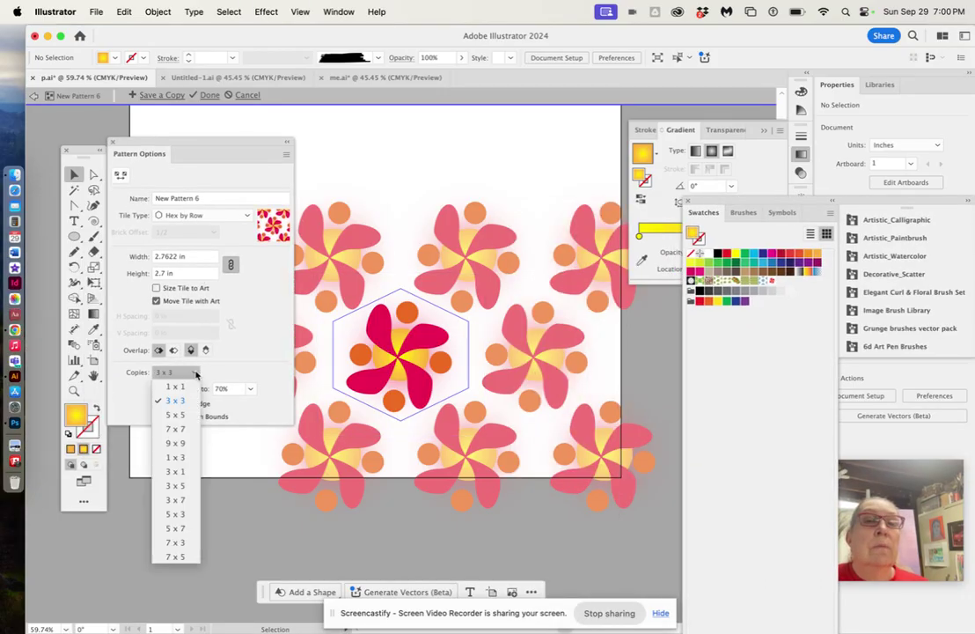
{"action": "left_click", "coordinate": [182, 443]}
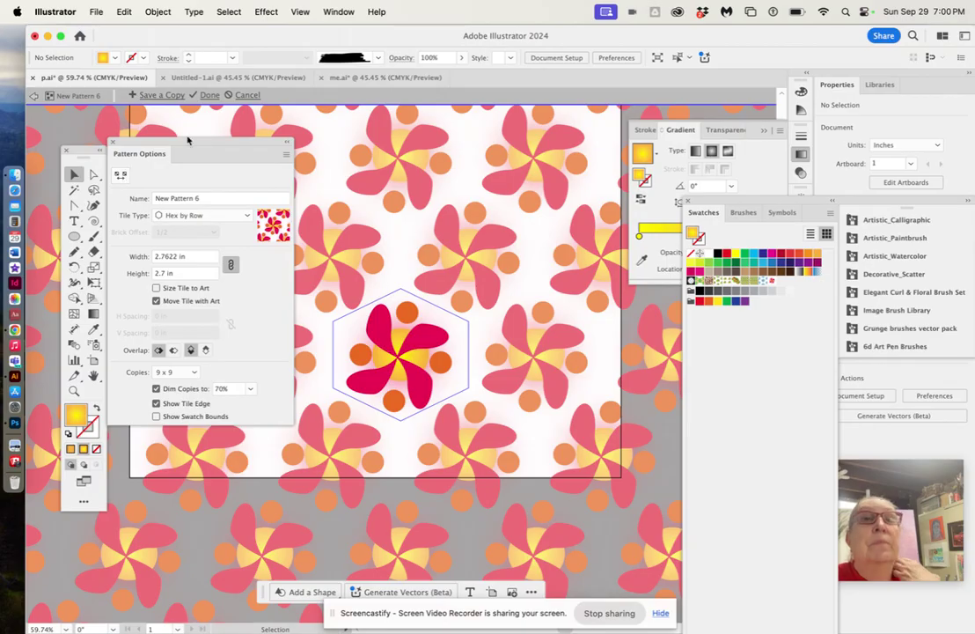
{"action": "left_click_drag", "start_coordinate": [206, 144], "coordinate": [214, 137]}
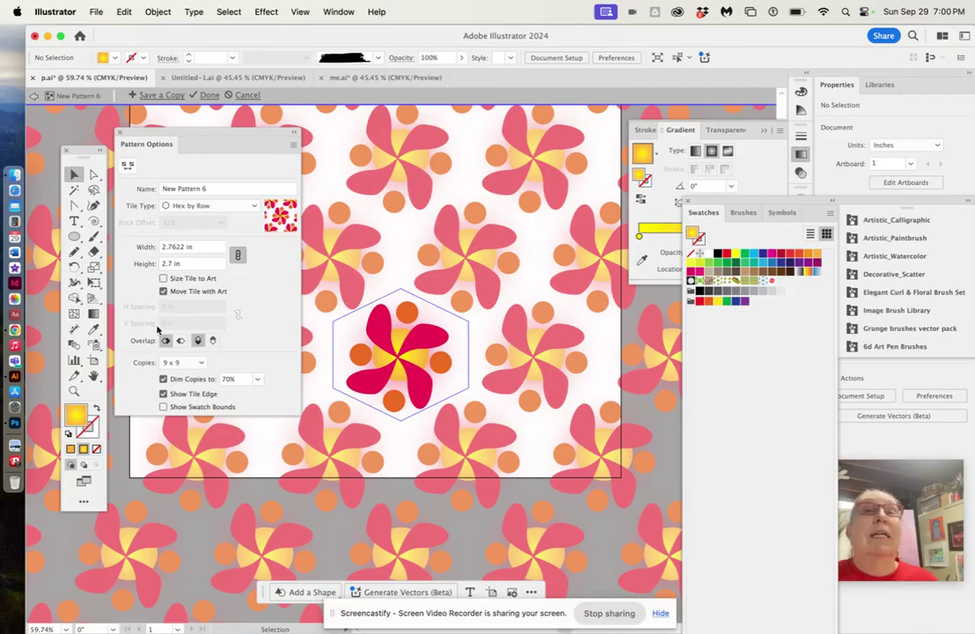
{"action": "left_click", "coordinate": [208, 95]}
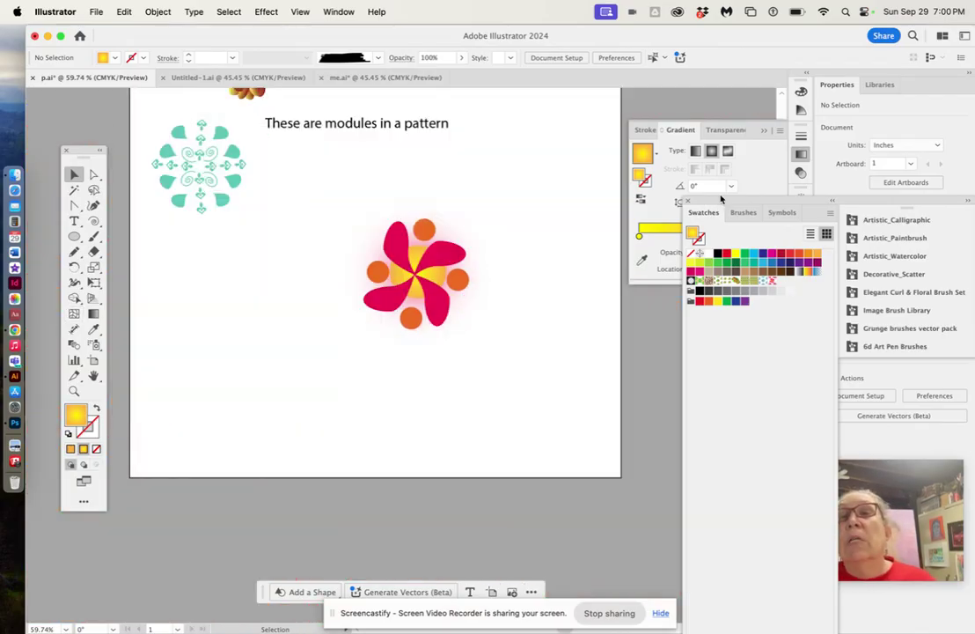
Close the Swatches panel and collapse the Gradient panel.
{"action": "left_click_drag", "start_coordinate": [722, 200], "coordinate": [602, 158]}
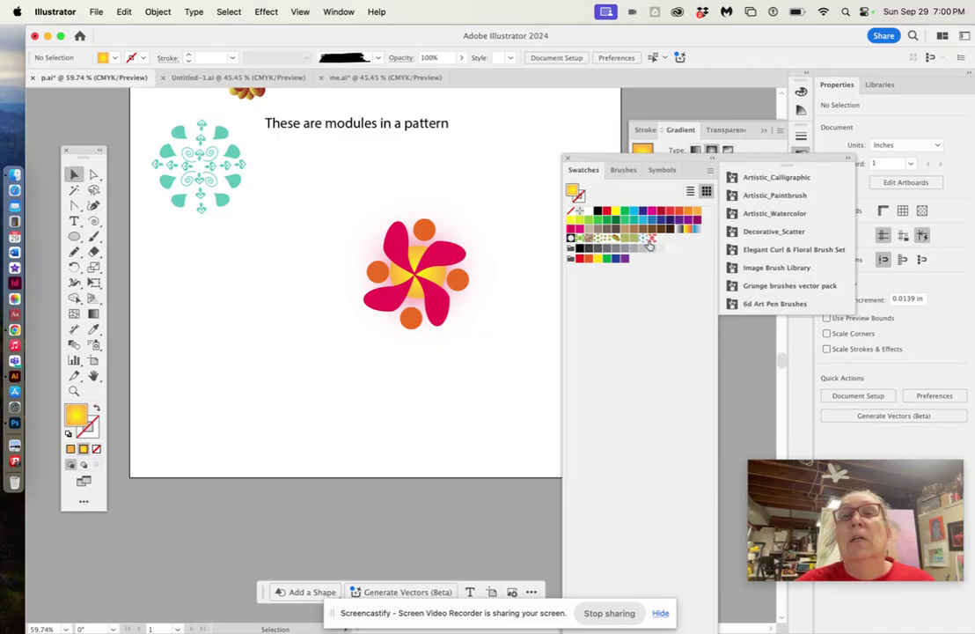
{"action": "left_click_drag", "start_coordinate": [636, 160], "coordinate": [627, 123]}
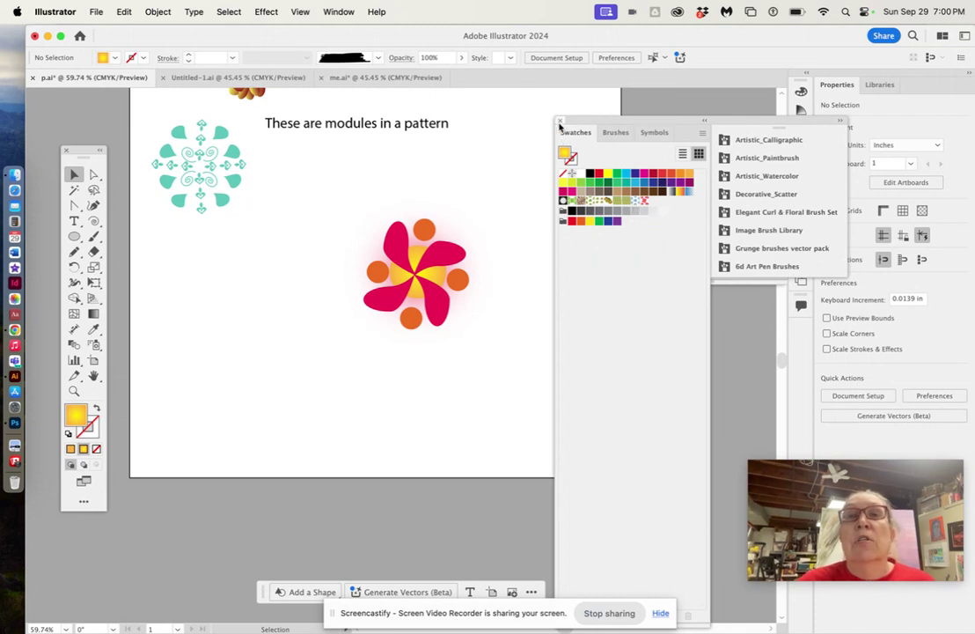
{"action": "left_click", "coordinate": [558, 122]}
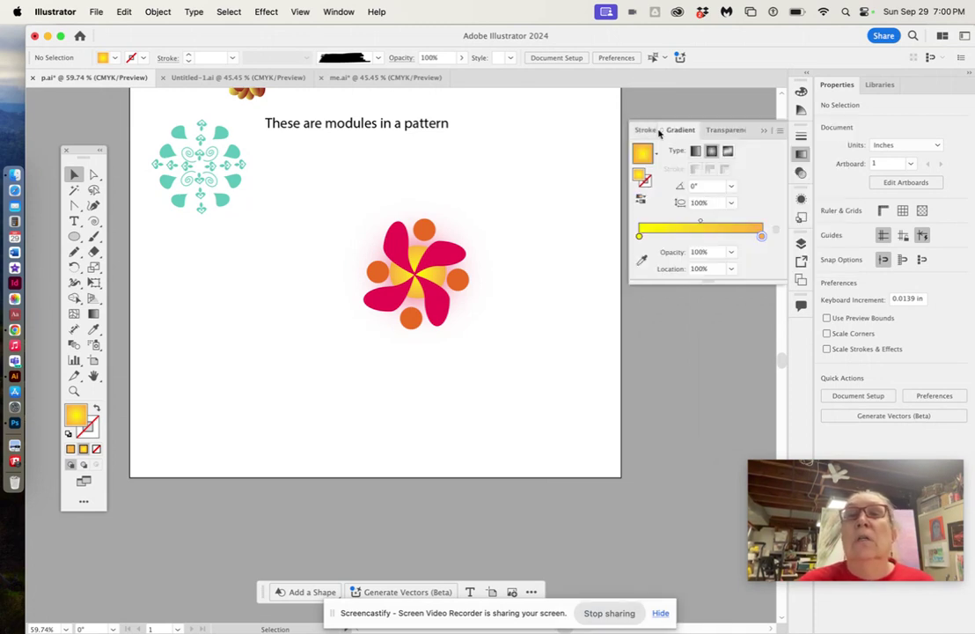
{"action": "left_click", "coordinate": [760, 131]}
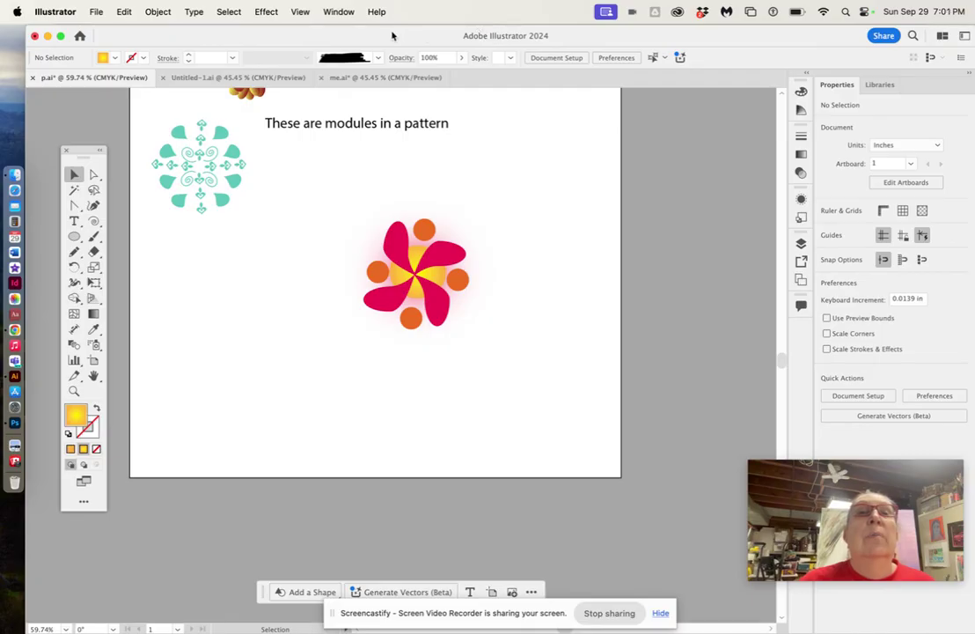
Bring the Swatches panel back on screen.
{"action": "left_click", "coordinate": [338, 11]}
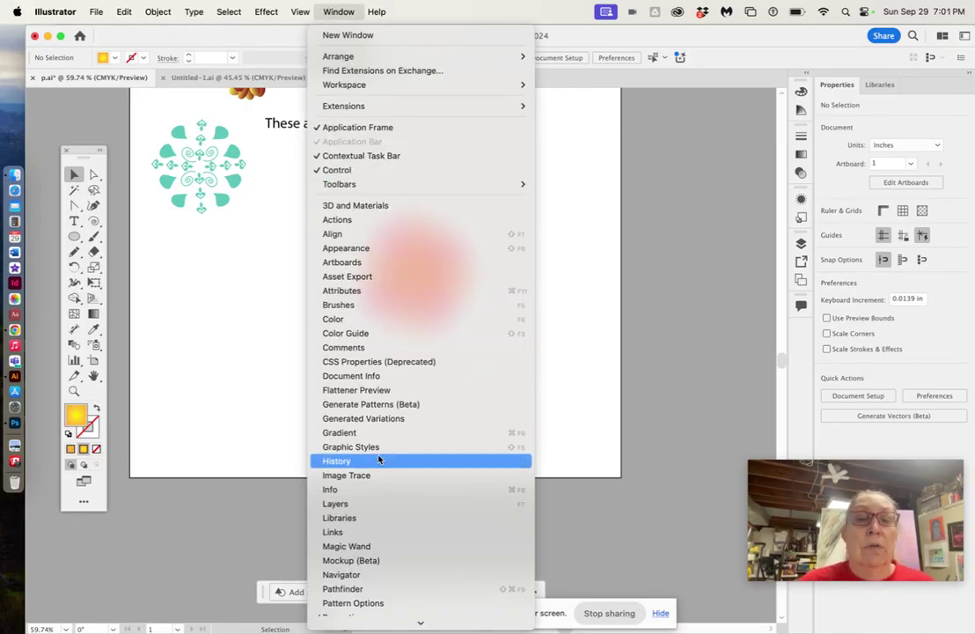
{"action": "scroll", "coordinate": [381, 458], "scroll_direction": "down", "scroll_amount": 5}
{"action": "scroll", "coordinate": [378, 458], "scroll_direction": "up", "scroll_amount": 1}
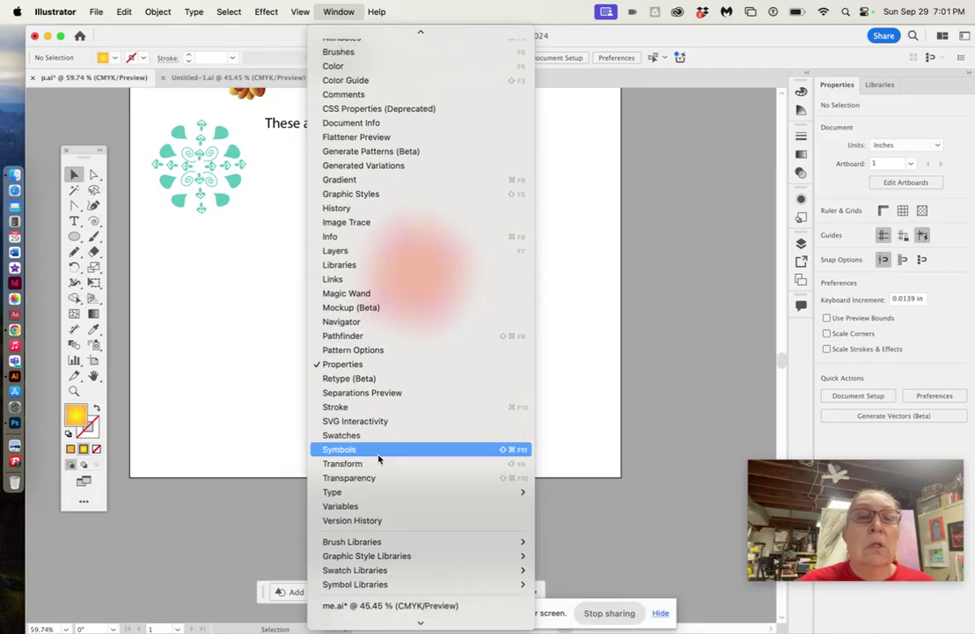
{"action": "left_click", "coordinate": [377, 437]}
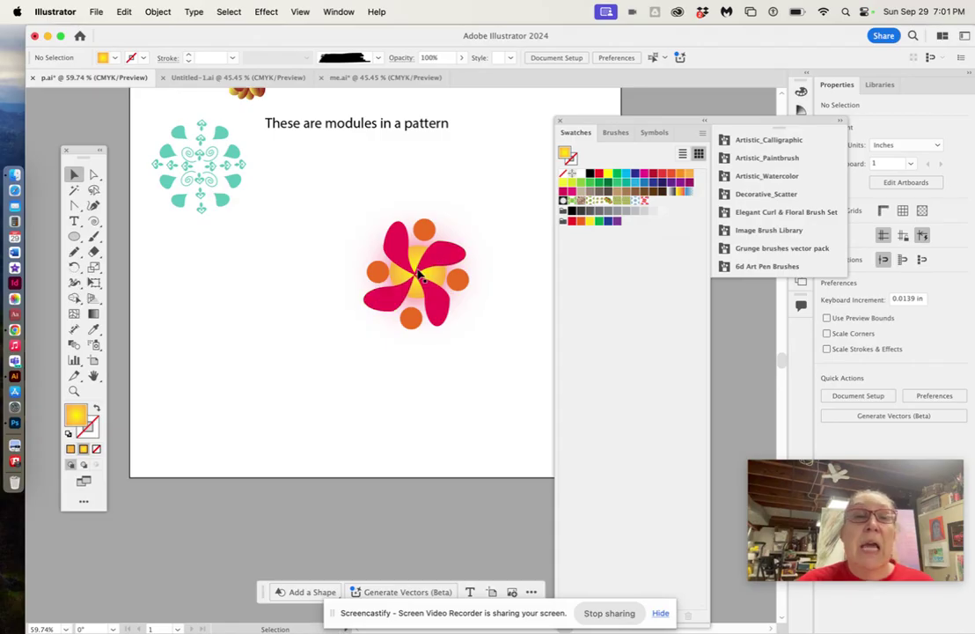
Move the whole flower module to just below the teal ornament.
{"action": "scroll", "coordinate": [340, 190], "scroll_direction": "up", "scroll_amount": 3}
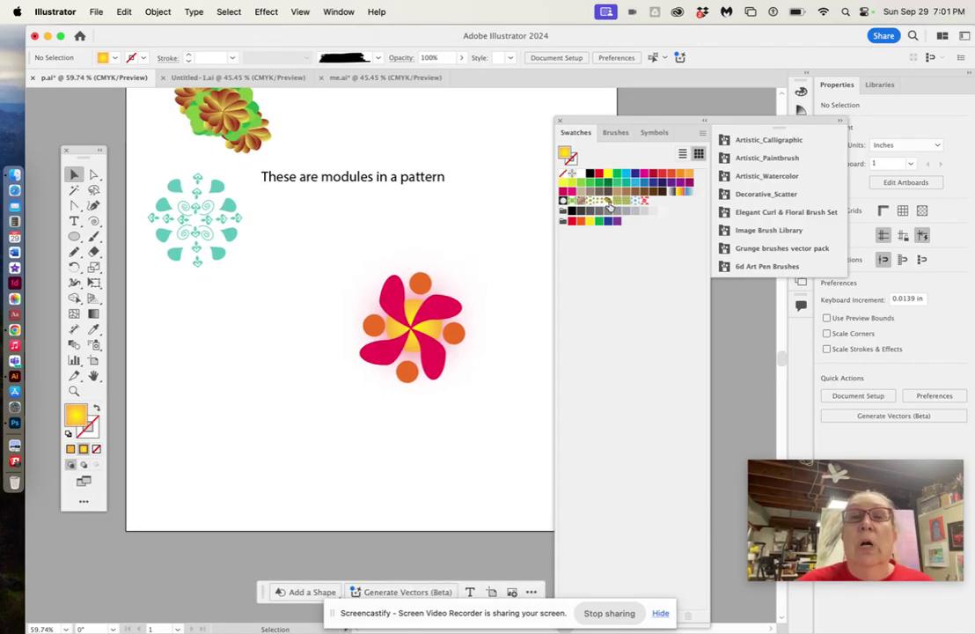
{"action": "scroll", "coordinate": [496, 218], "scroll_direction": "down", "scroll_amount": 1}
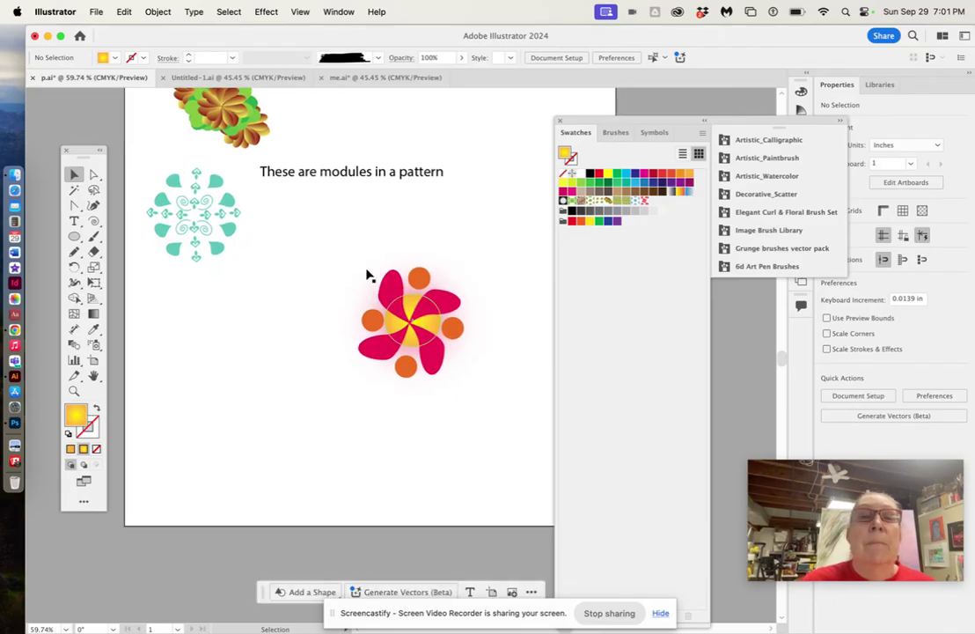
{"action": "left_click_drag", "start_coordinate": [341, 269], "coordinate": [185, 333]}
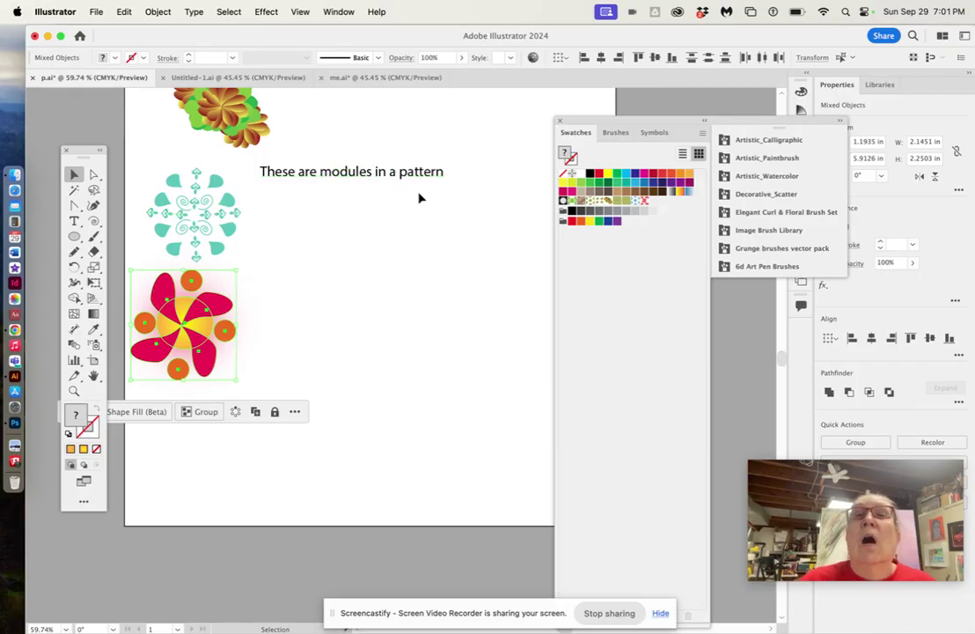
Open the Elegant Curl & Floral Brush Set library and look through its brushes.
{"action": "left_click", "coordinate": [616, 132]}
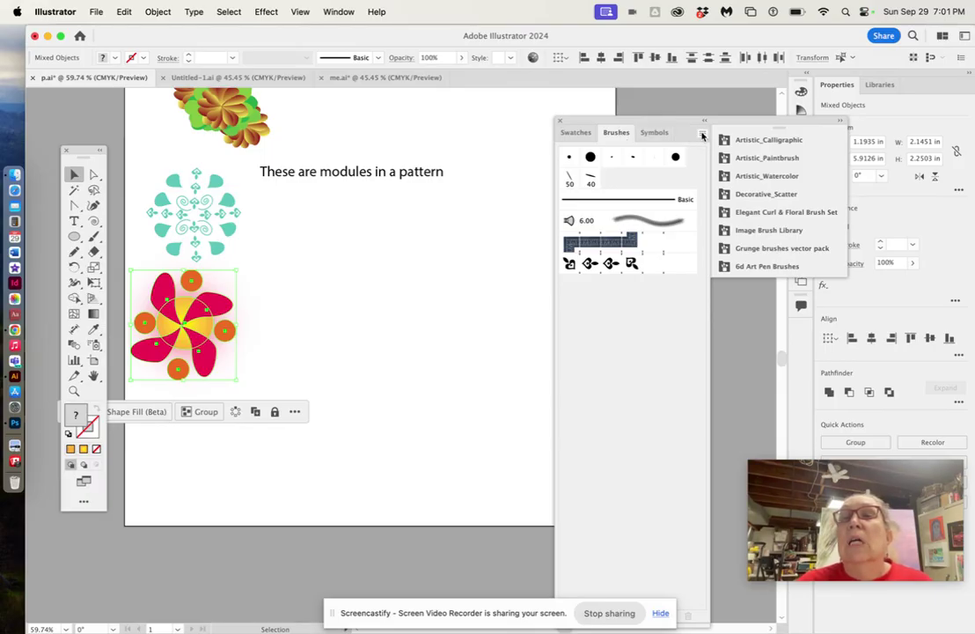
{"action": "left_click", "coordinate": [763, 158]}
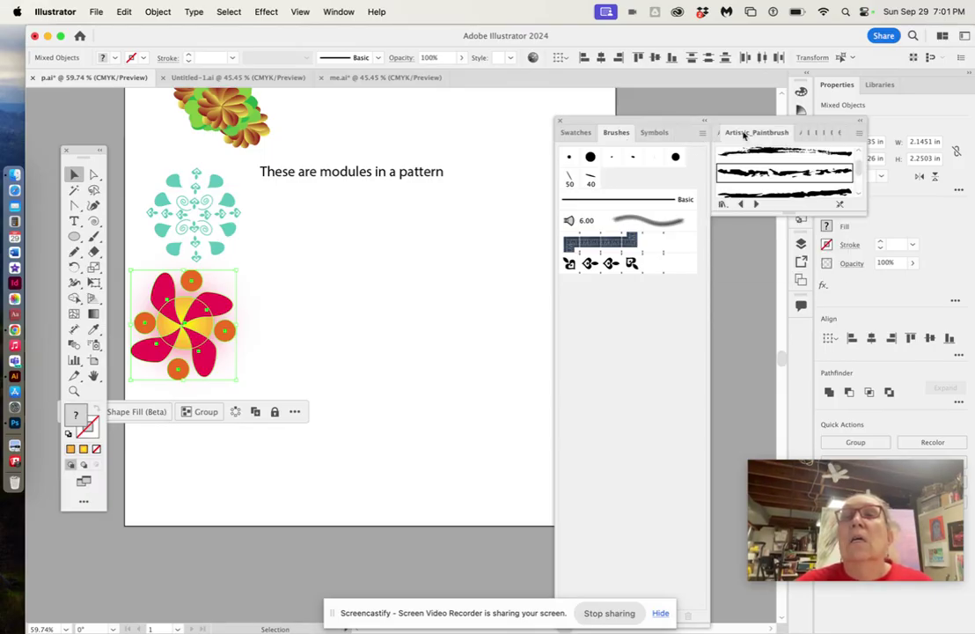
{"action": "left_click", "coordinate": [703, 137]}
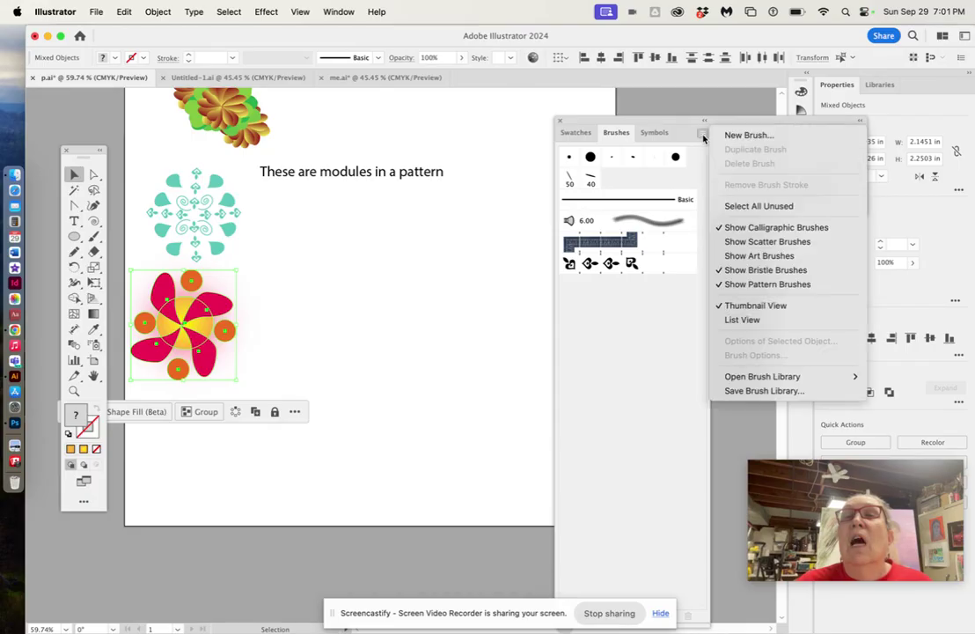
{"action": "mouse_move", "coordinate": [748, 378]}
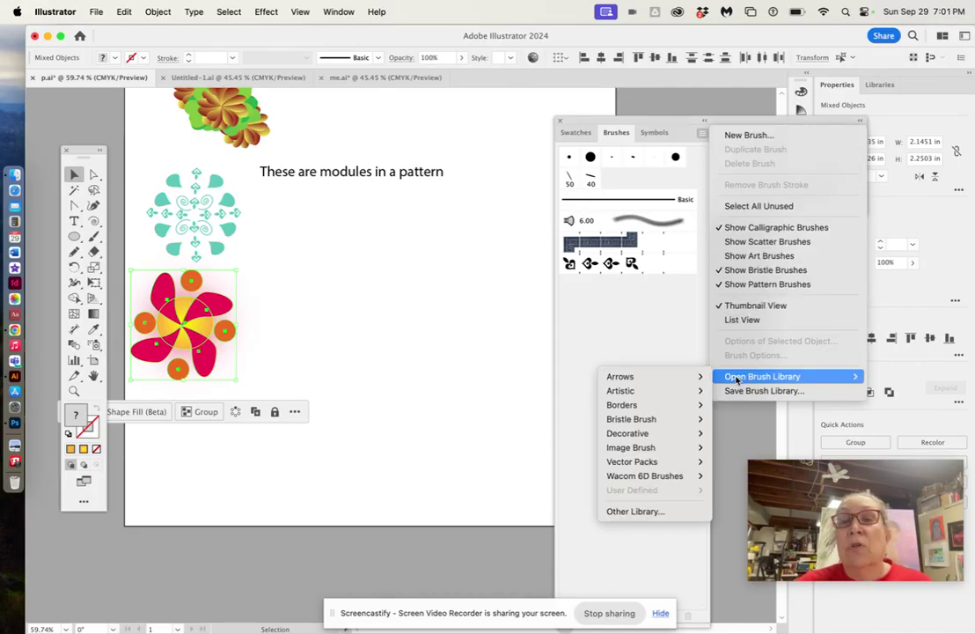
{"action": "mouse_move", "coordinate": [675, 438]}
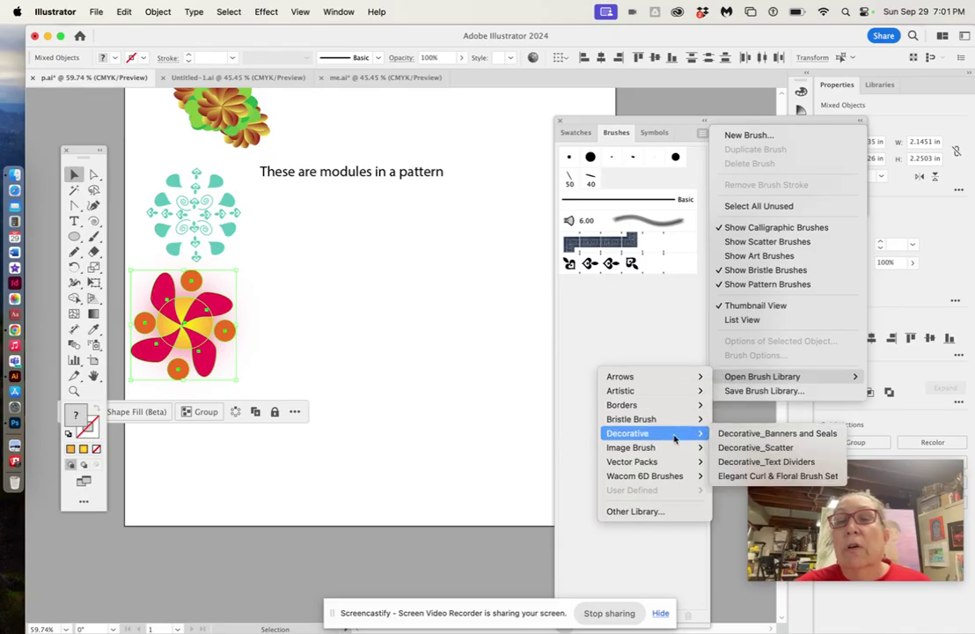
{"action": "left_click", "coordinate": [720, 476]}
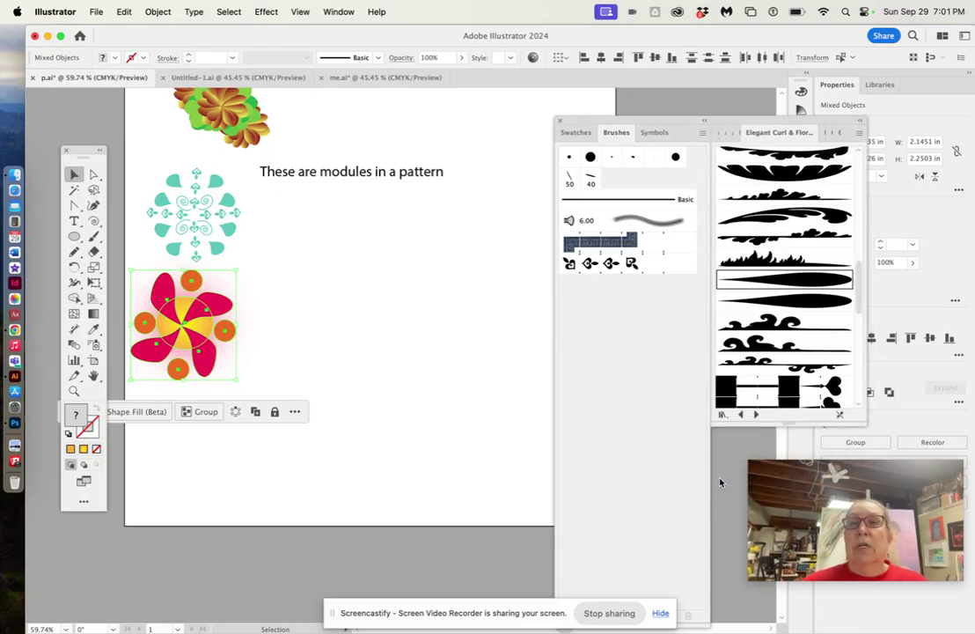
{"action": "scroll", "coordinate": [774, 192], "scroll_direction": "down", "scroll_amount": 10}
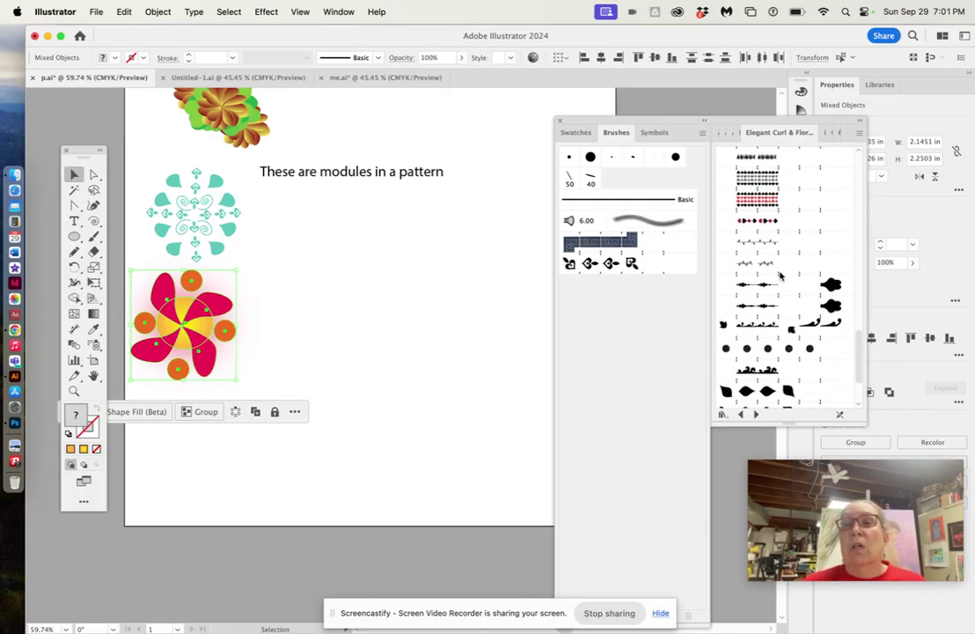
{"action": "scroll", "coordinate": [779, 276], "scroll_direction": "up", "scroll_amount": 10}
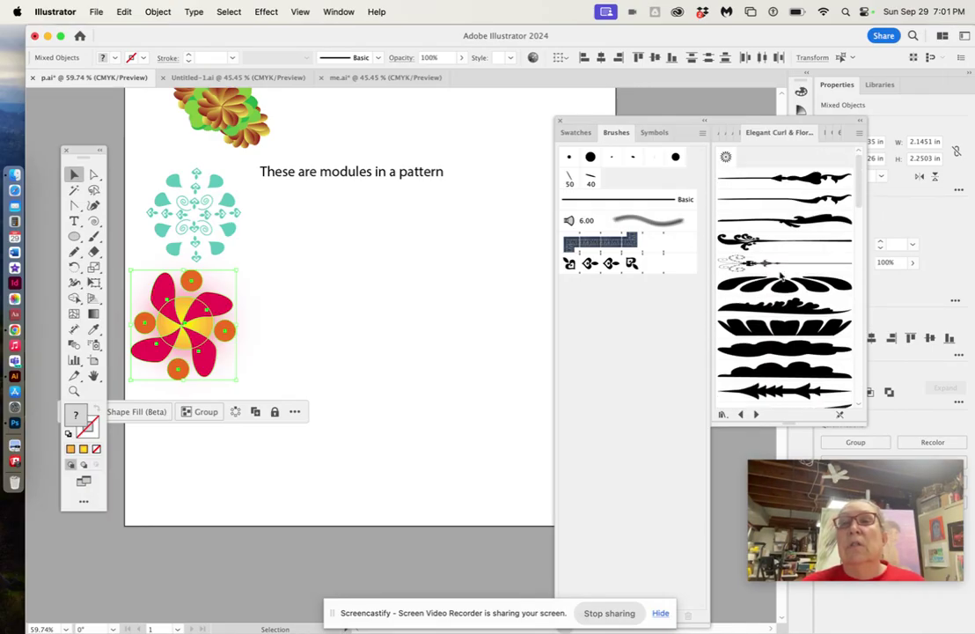
{"action": "scroll", "coordinate": [780, 276], "scroll_direction": "down", "scroll_amount": 10}
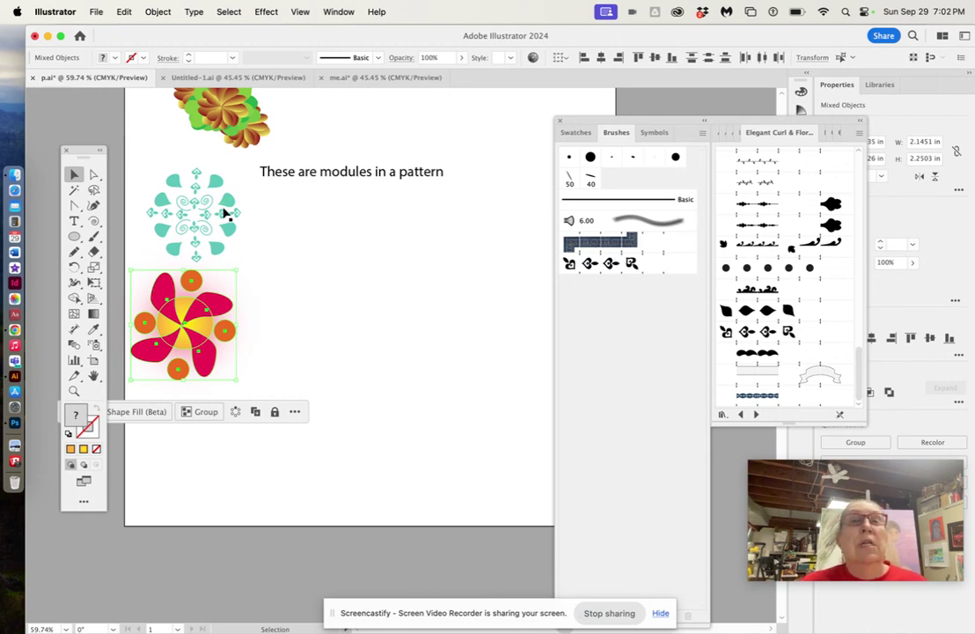
Examine the teal ornament's spirals and brush motifs up close, reveal the Spiral tool's group, and deselect the artwork.
{"action": "scroll", "coordinate": [226, 214], "scroll_direction": "up", "scroll_amount": 10, "text": "alt"}
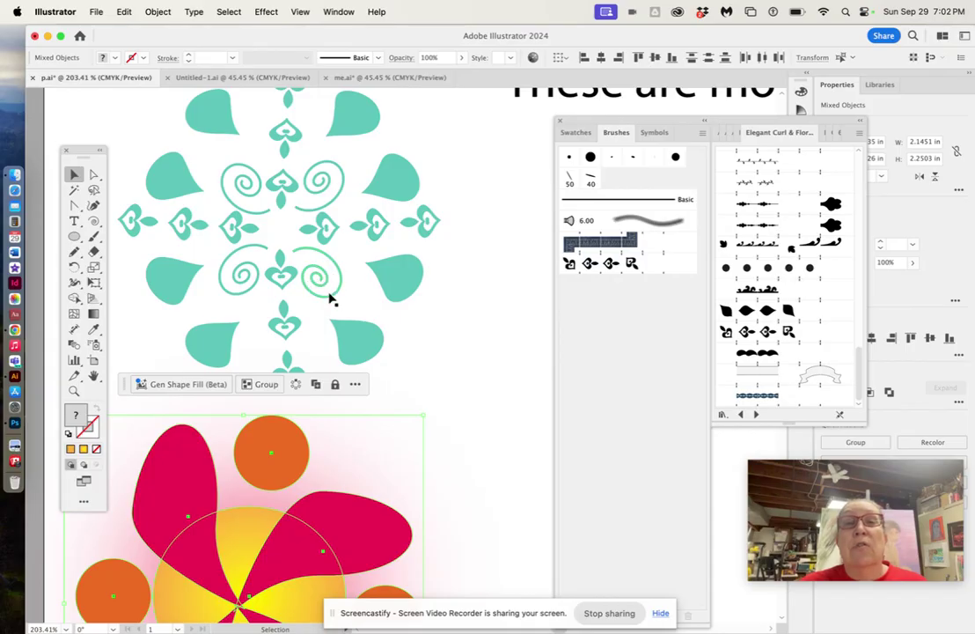
{"action": "left_click_drag", "start_coordinate": [94, 220], "coordinate": [143, 255]}
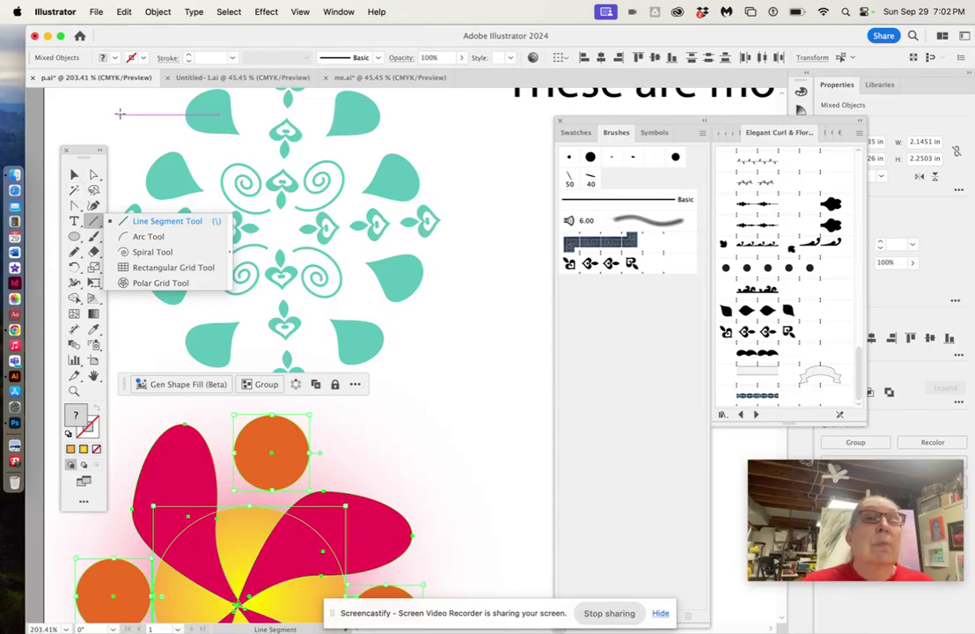
{"action": "left_click", "coordinate": [75, 176]}
{"action": "left_click", "coordinate": [115, 144]}
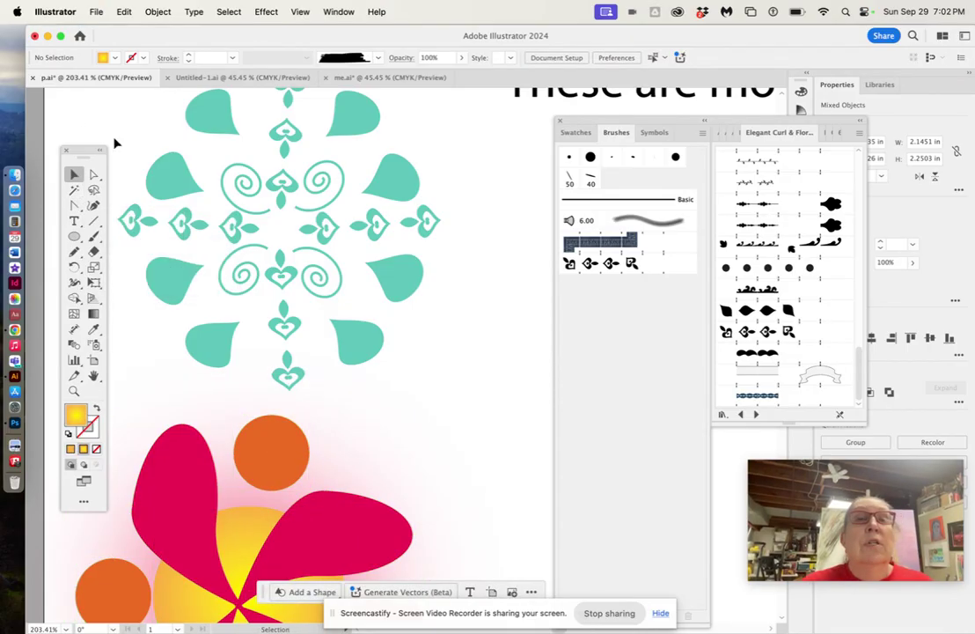
Activate the Paintbrush tool with the small vine pattern brush just above Vine 3 in the Elegant Curl & Floral Brush Set.
{"action": "scroll", "coordinate": [126, 198], "scroll_direction": "down", "scroll_amount": 3}
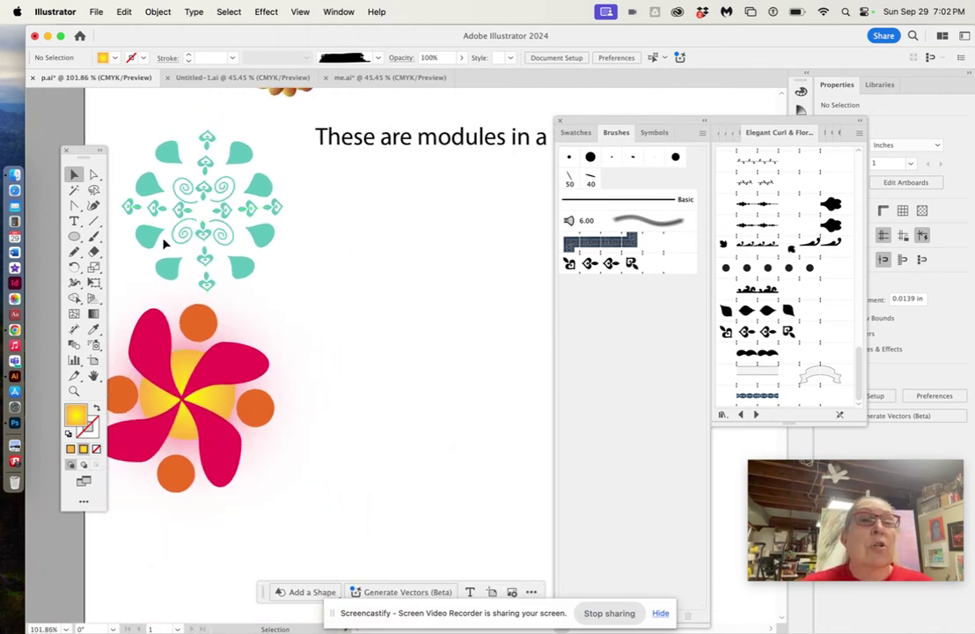
{"action": "left_click", "coordinate": [93, 238]}
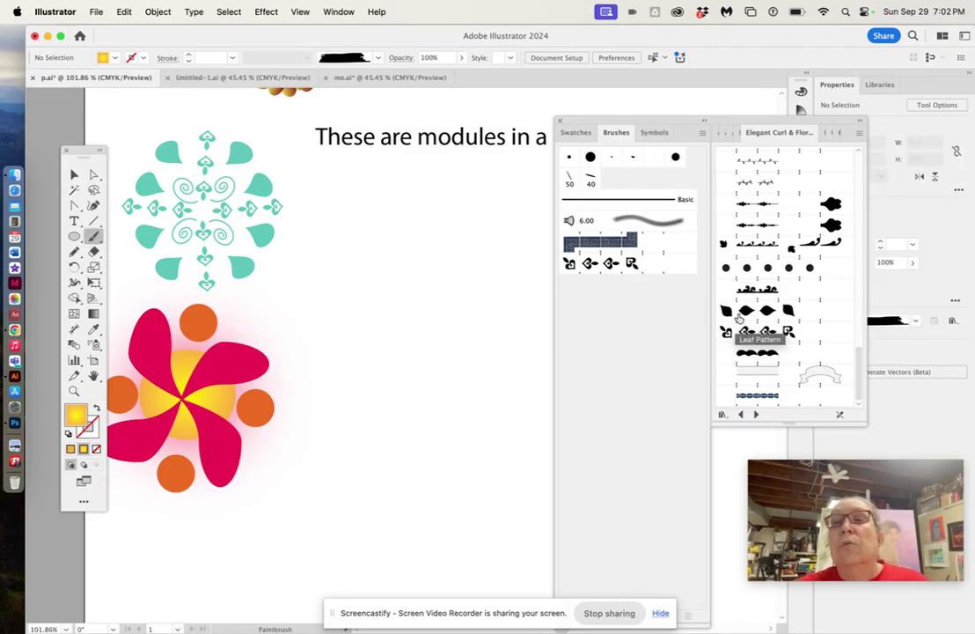
{"action": "scroll", "coordinate": [748, 300], "scroll_direction": "up", "scroll_amount": 2}
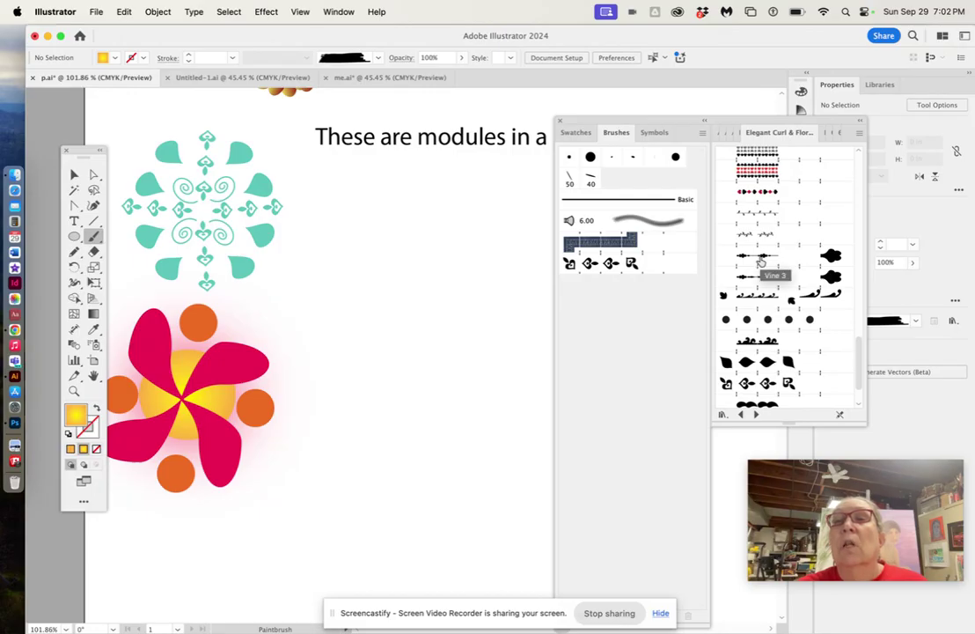
{"action": "left_click", "coordinate": [761, 235]}
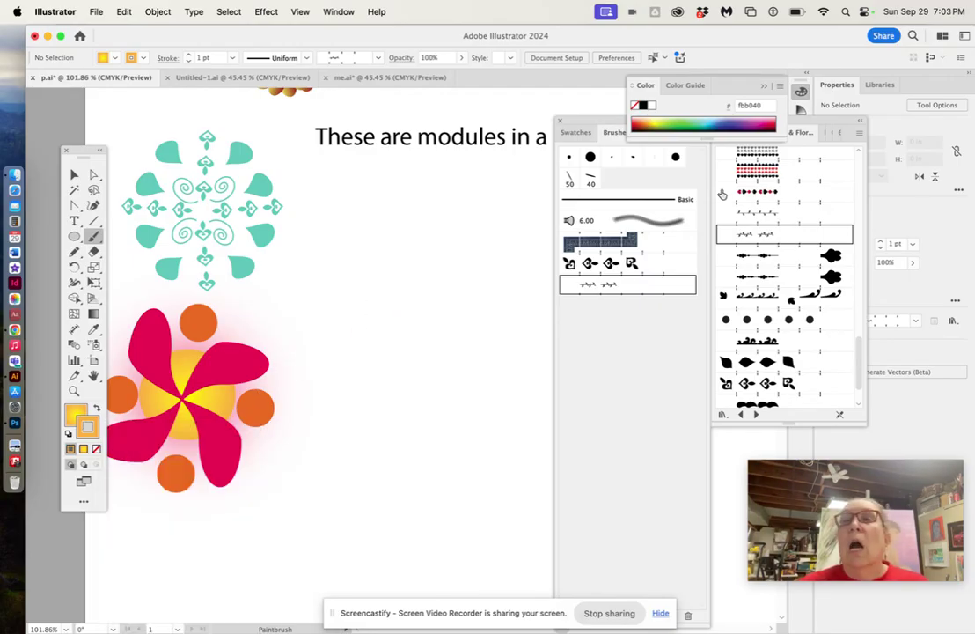
Paint two vine brush strokes in the empty area beside the flower module, rotating and repositioning the first one.
{"action": "left_click_drag", "start_coordinate": [295, 350], "coordinate": [374, 272]}
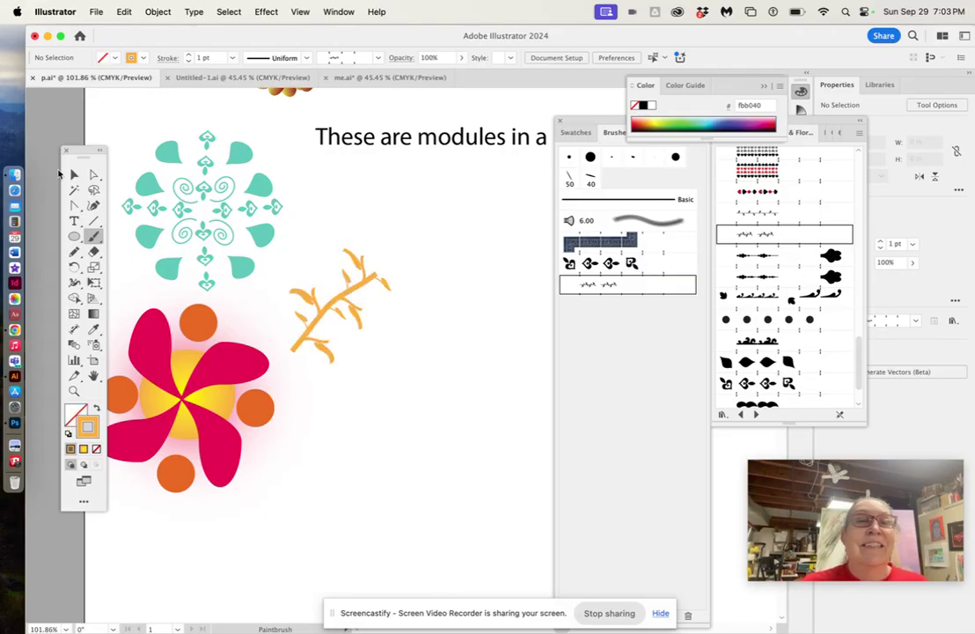
{"action": "left_click", "coordinate": [74, 175]}
{"action": "left_click_drag", "start_coordinate": [350, 295], "coordinate": [427, 230]}
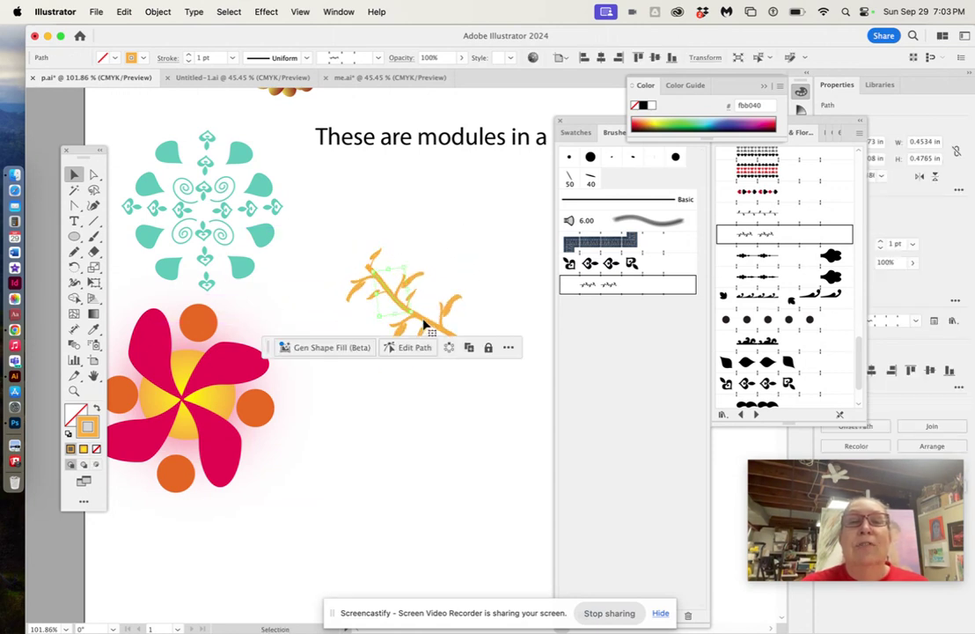
{"action": "left_click_drag", "start_coordinate": [414, 326], "coordinate": [400, 354]}
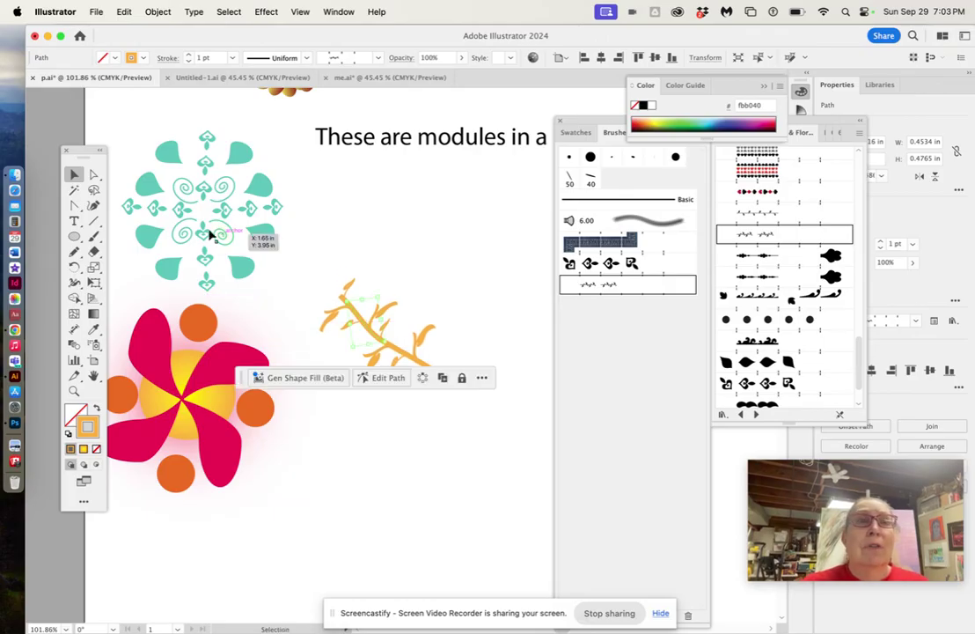
{"action": "left_click", "coordinate": [94, 238]}
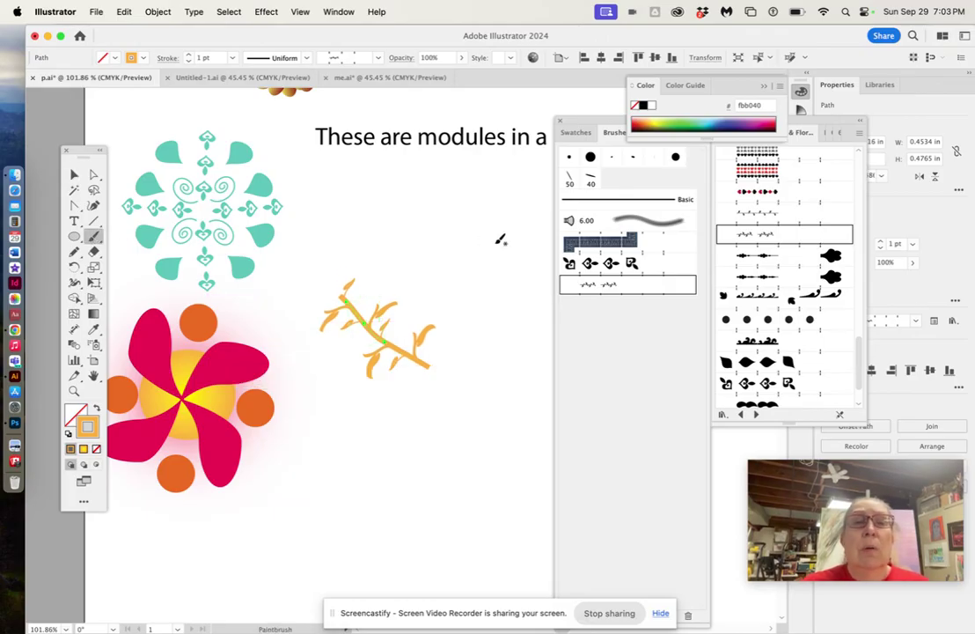
{"action": "left_click_drag", "start_coordinate": [407, 344], "coordinate": [488, 292]}
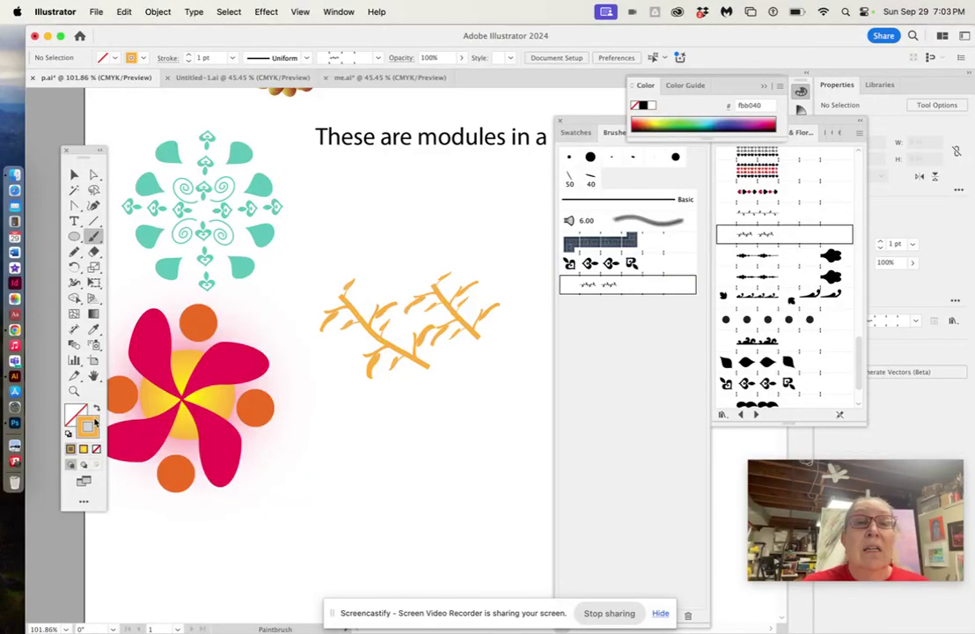
Recolor the first vine's stroke to blue 0f2cd6 and deselect it.
{"action": "left_click", "coordinate": [73, 175]}
{"action": "left_click", "coordinate": [380, 341]}
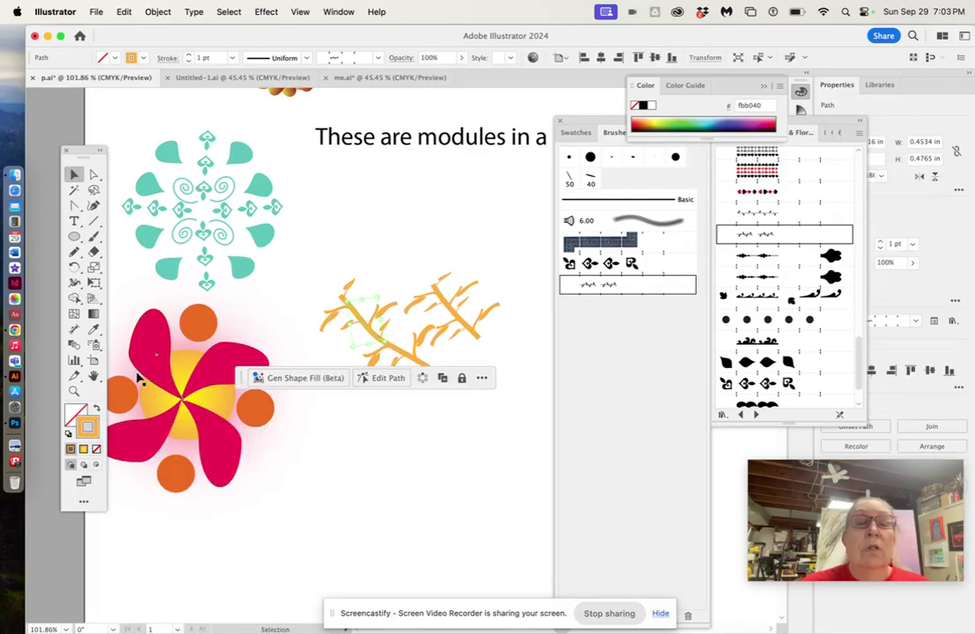
{"action": "double_click", "coordinate": [89, 426]}
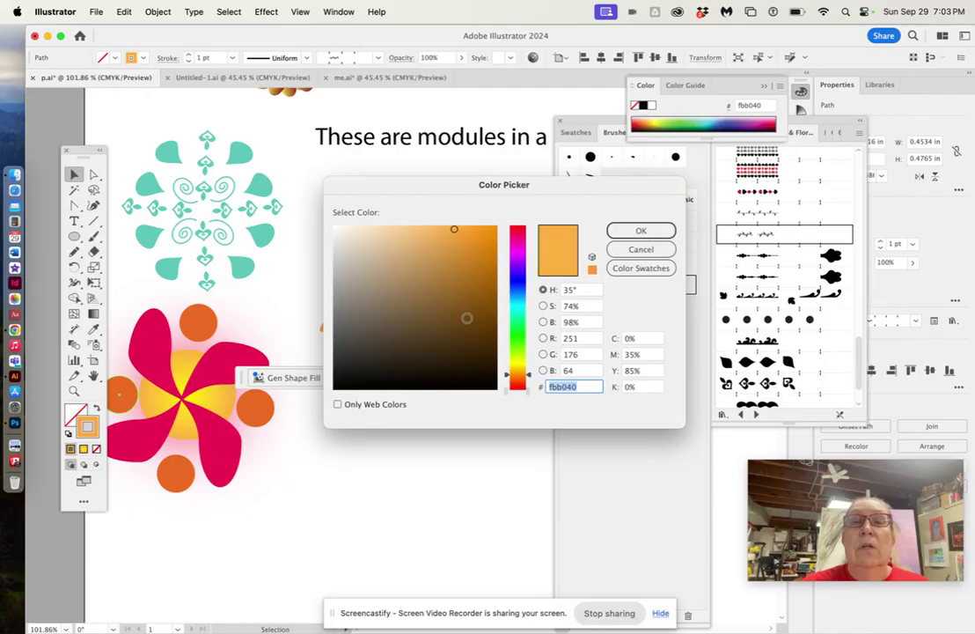
{"action": "left_click", "coordinate": [466, 318]}
{"action": "left_click", "coordinate": [518, 283]}
{"action": "left_click", "coordinate": [485, 251]}
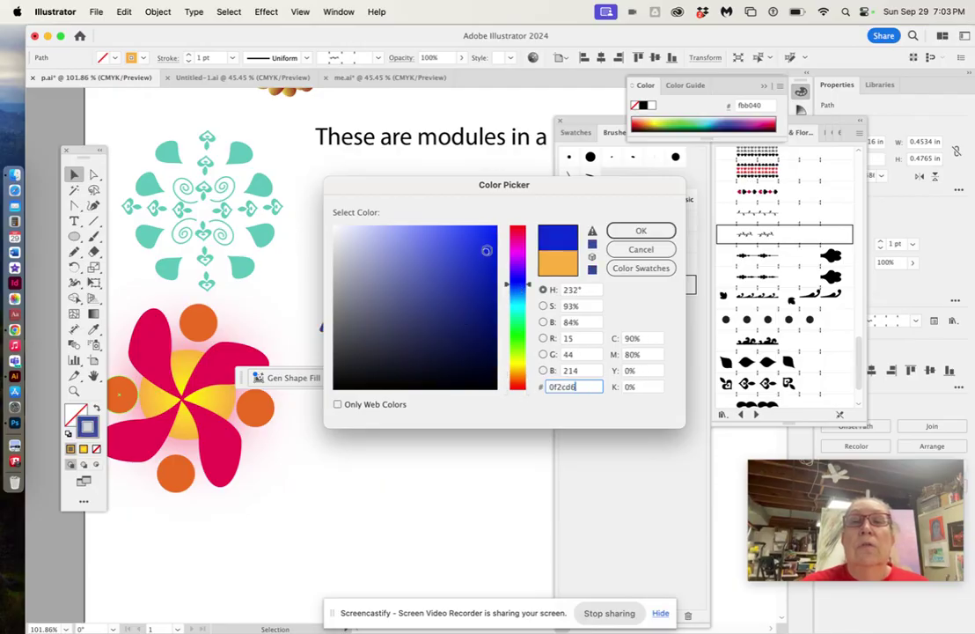
{"action": "left_click", "coordinate": [641, 230]}
{"action": "left_click", "coordinate": [505, 424]}
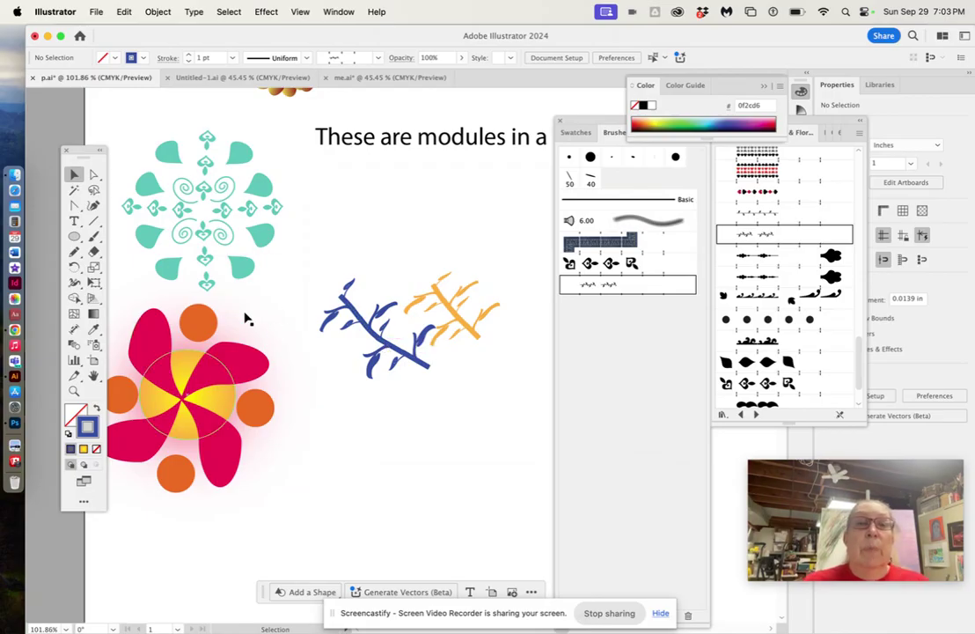
Delete both vine strokes.
{"action": "left_click_drag", "start_coordinate": [347, 299], "coordinate": [506, 356]}
{"action": "key", "text": "Delete"}
Draw a rectangle about 3.26 by 3.80 in below the "These are modules in a pattern" heading, with no fill and no stroke.
{"action": "scroll", "coordinate": [506, 357], "scroll_direction": "right", "scroll_amount": 5}
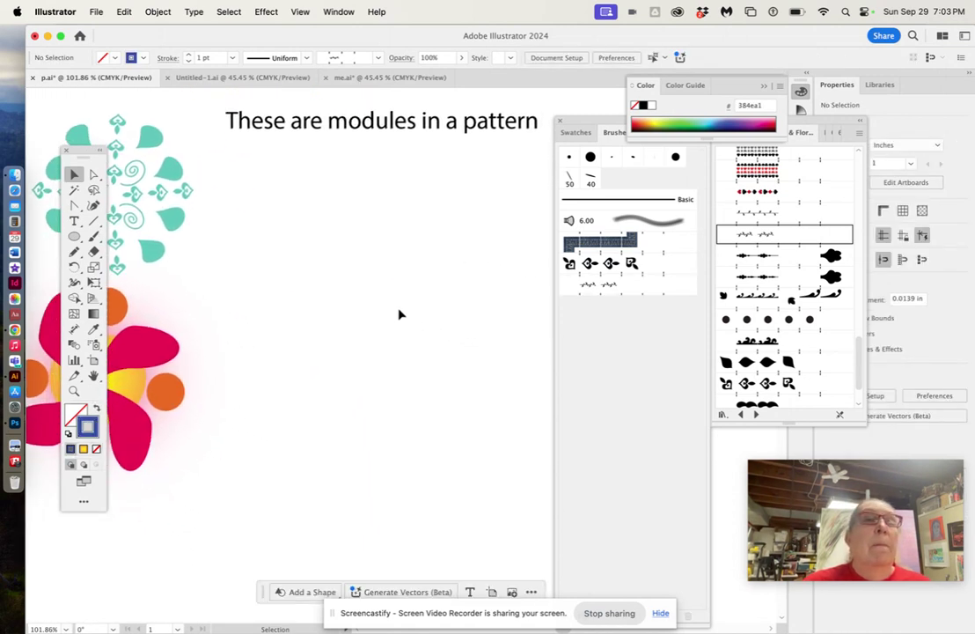
{"action": "left_click", "coordinate": [74, 236]}
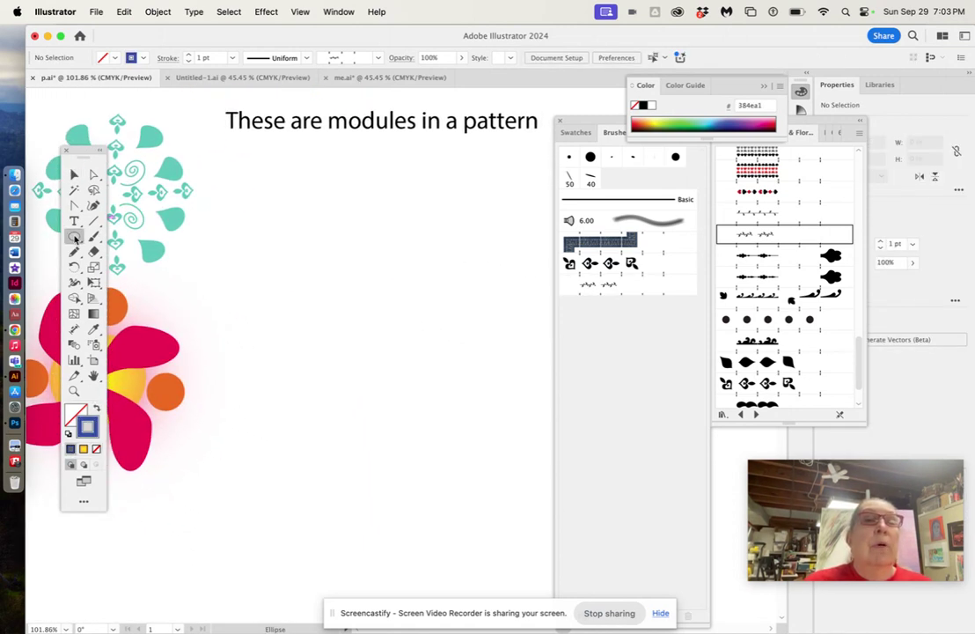
{"action": "left_click_drag", "start_coordinate": [74, 236], "coordinate": [116, 235]}
{"action": "mouse_move", "coordinate": [254, 249]}
{"action": "left_mouse_down"}
{"action": "mouse_move", "coordinate": [299, 500]}
{"action": "mouse_move", "coordinate": [340, 529]}
{"action": "mouse_move", "coordinate": [480, 542]}
{"action": "mouse_move", "coordinate": [528, 568]}
{"action": "left_mouse_up"}
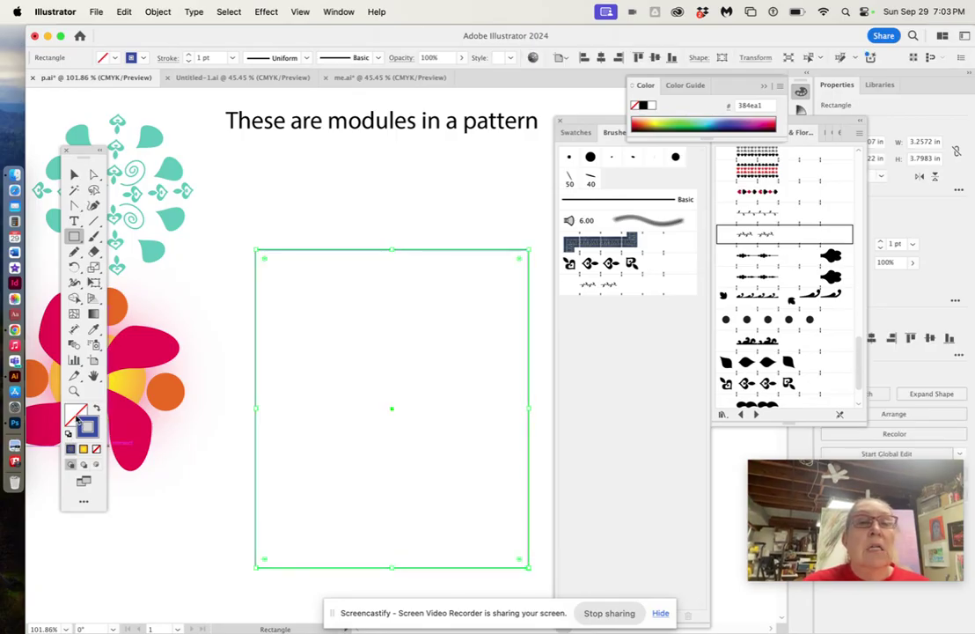
{"action": "left_click", "coordinate": [96, 450]}
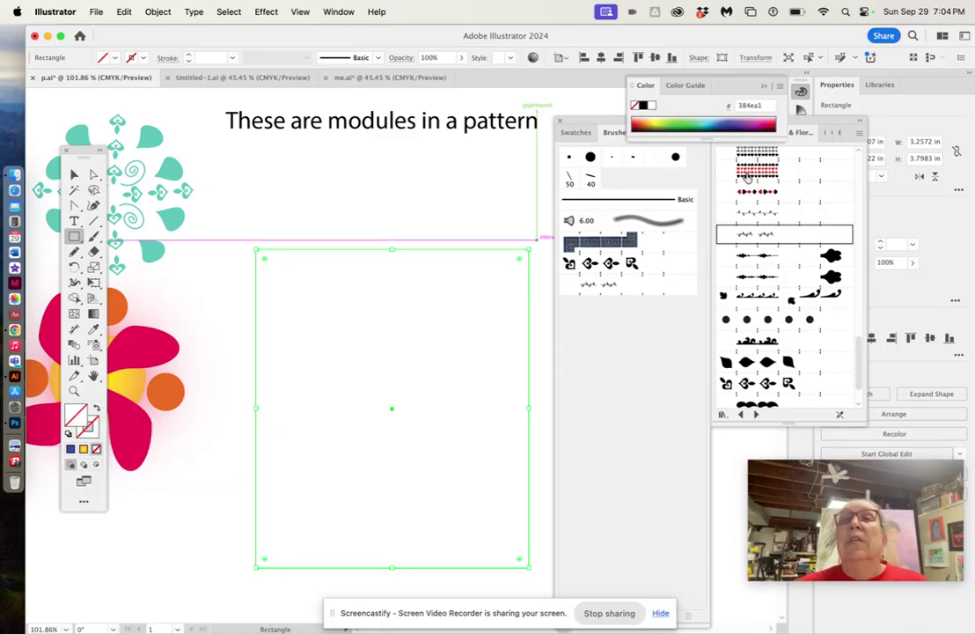
{"action": "left_click", "coordinate": [858, 123]}
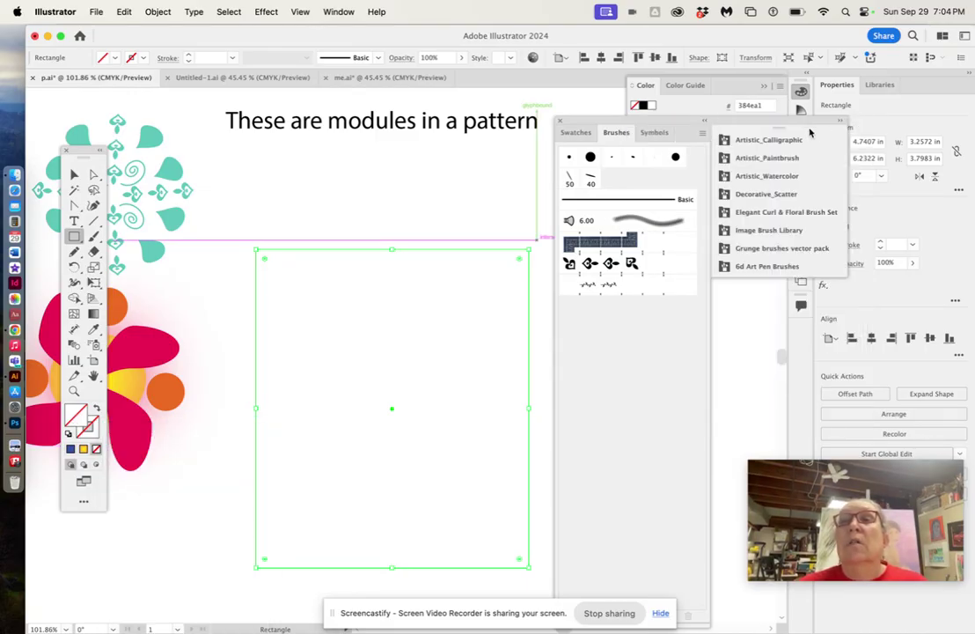
{"action": "left_click", "coordinate": [840, 124]}
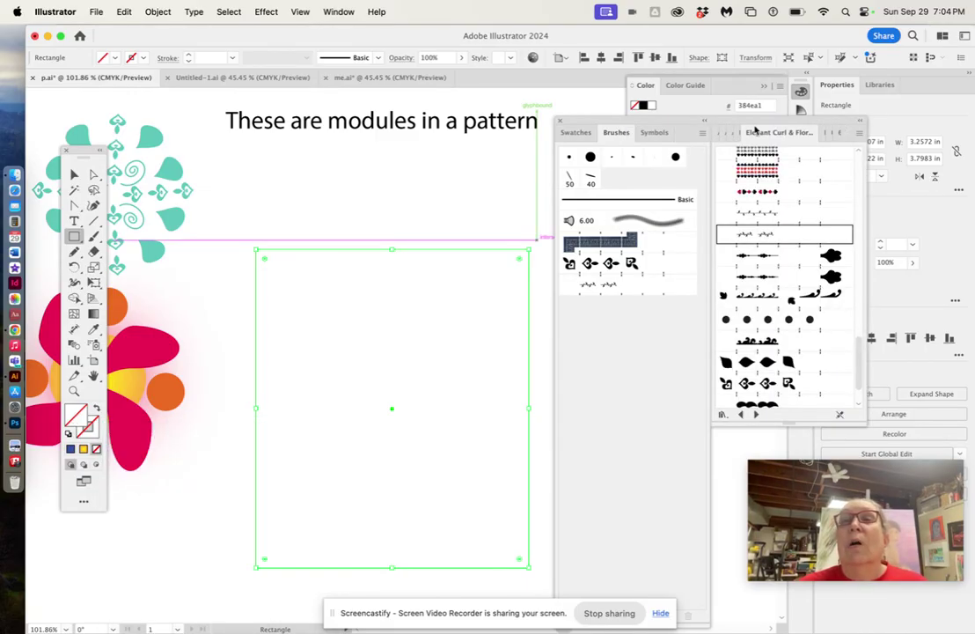
{"action": "left_click", "coordinate": [859, 120]}
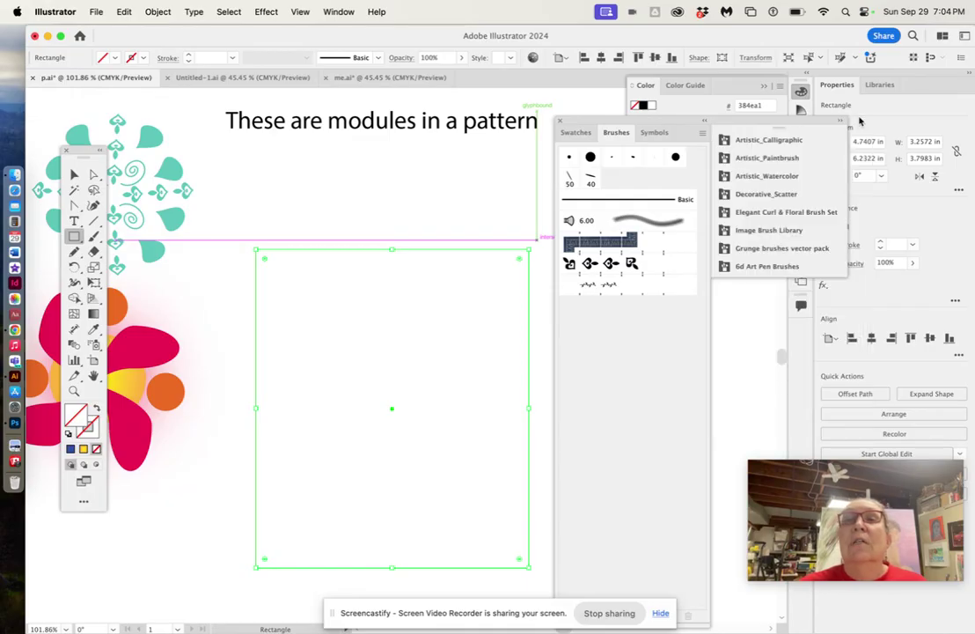
{"action": "left_click", "coordinate": [560, 121]}
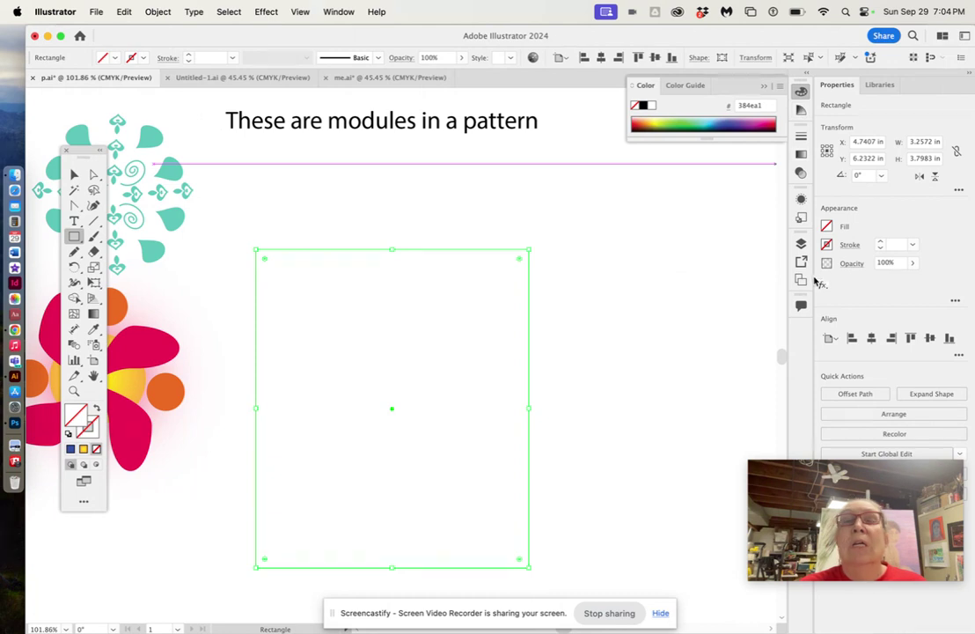
Show the Swatches panel and regroup it with the brush library panels.
{"action": "left_click", "coordinate": [343, 12]}
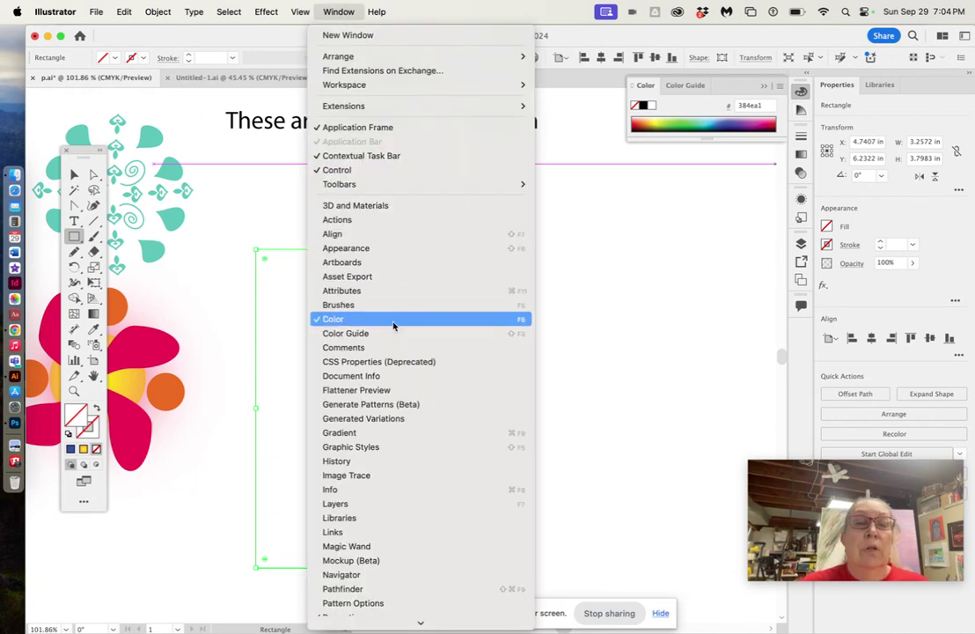
{"action": "scroll", "coordinate": [407, 523], "scroll_direction": "down", "scroll_amount": 3}
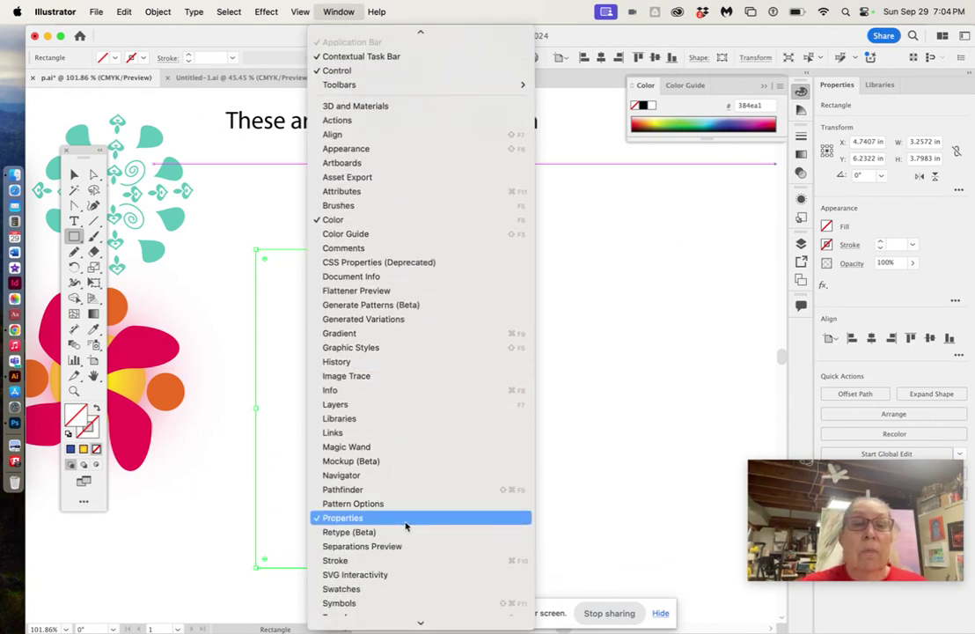
{"action": "left_click", "coordinate": [391, 588]}
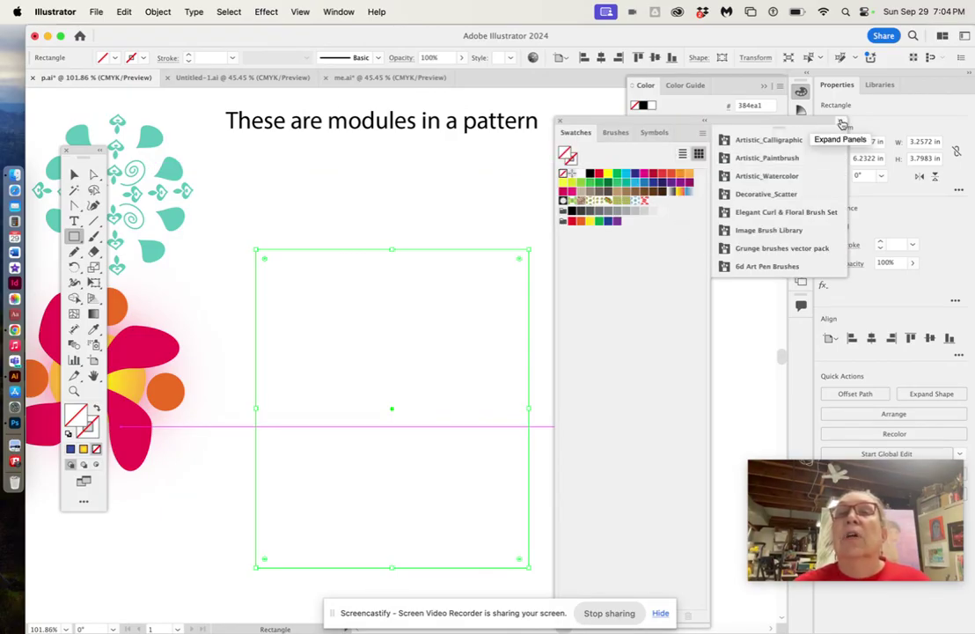
{"action": "left_click", "coordinate": [704, 122]}
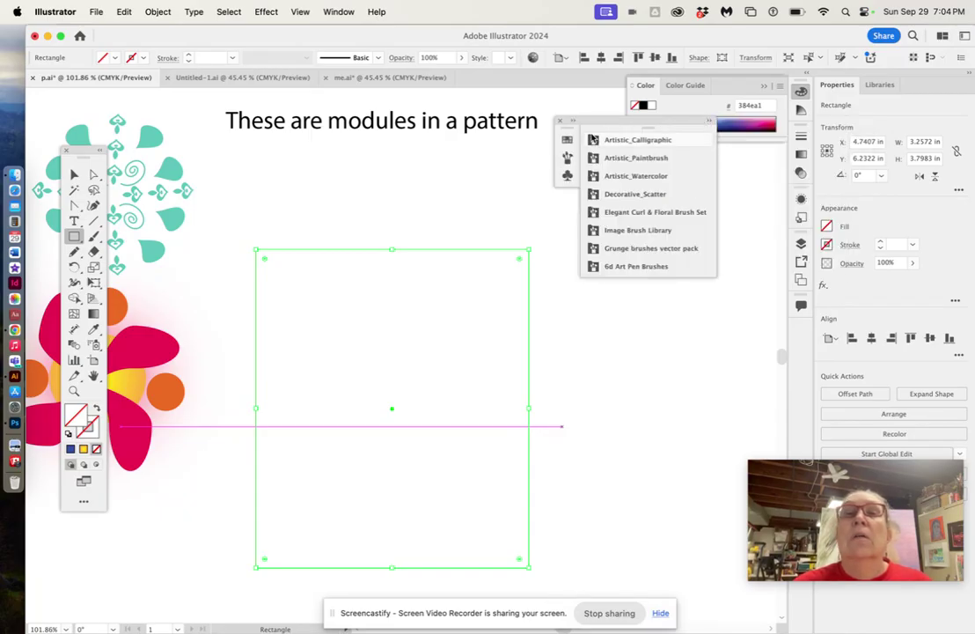
{"action": "left_click", "coordinate": [567, 140]}
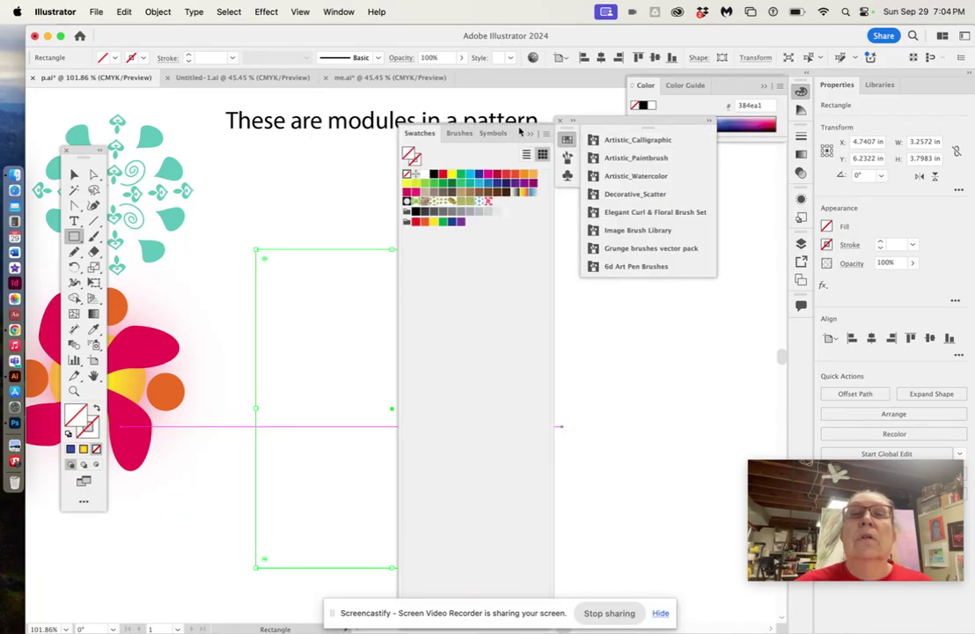
{"action": "left_click_drag", "start_coordinate": [423, 132], "coordinate": [675, 134]}
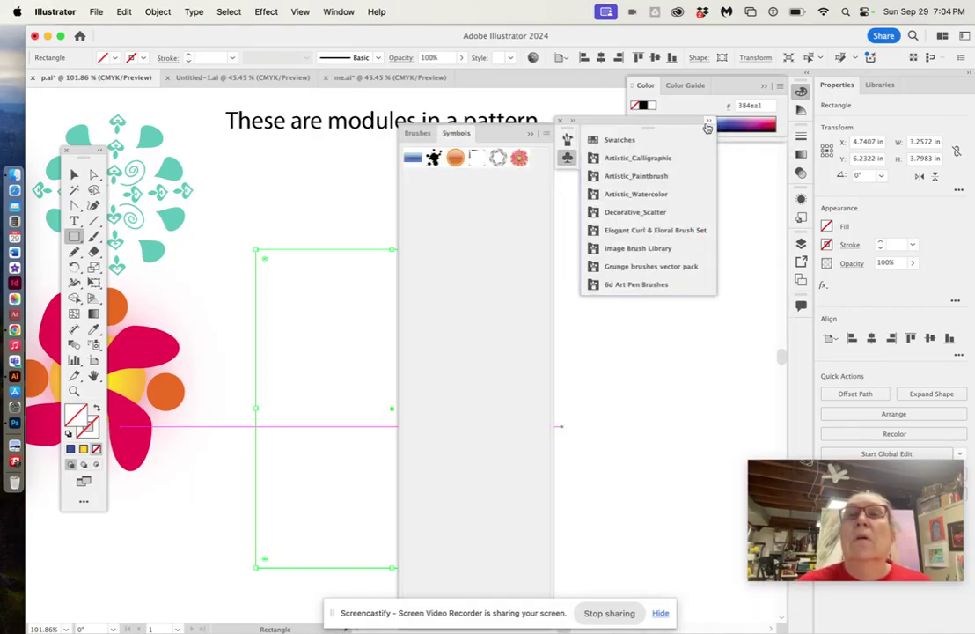
{"action": "left_click", "coordinate": [655, 230]}
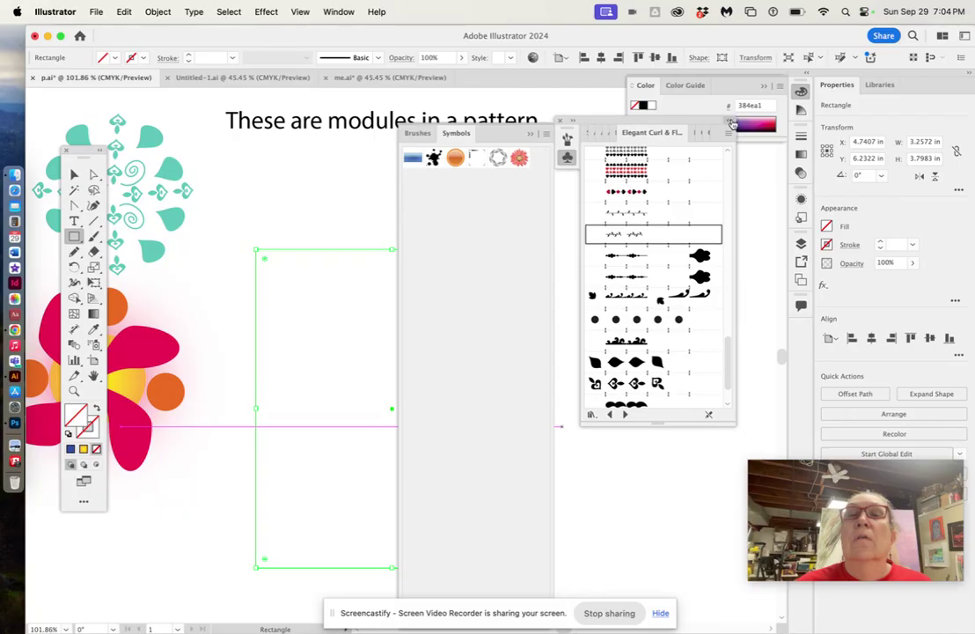
{"action": "left_click", "coordinate": [710, 121]}
{"action": "left_click", "coordinate": [528, 136]}
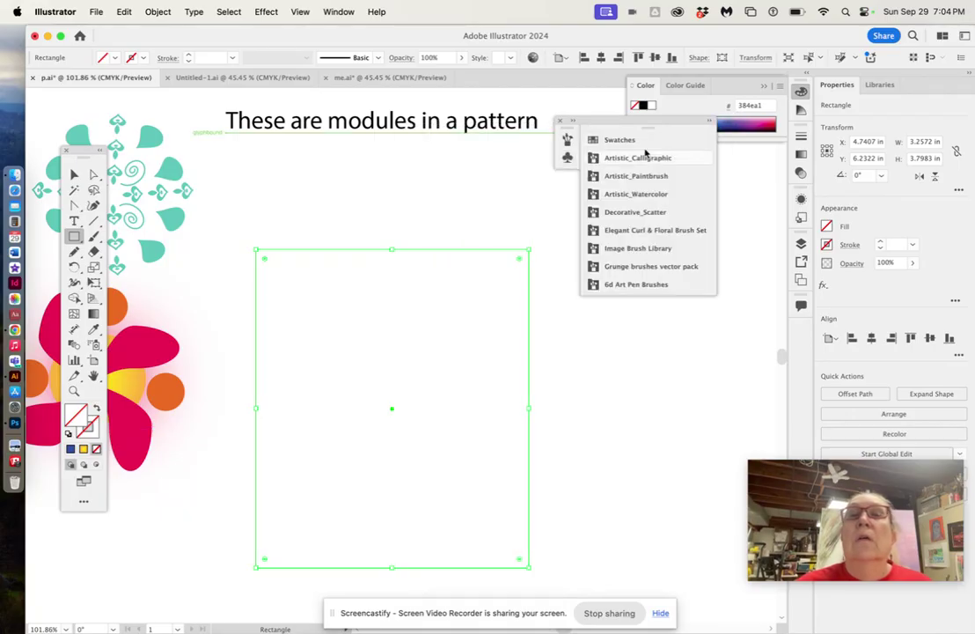
{"action": "left_click", "coordinate": [558, 121]}
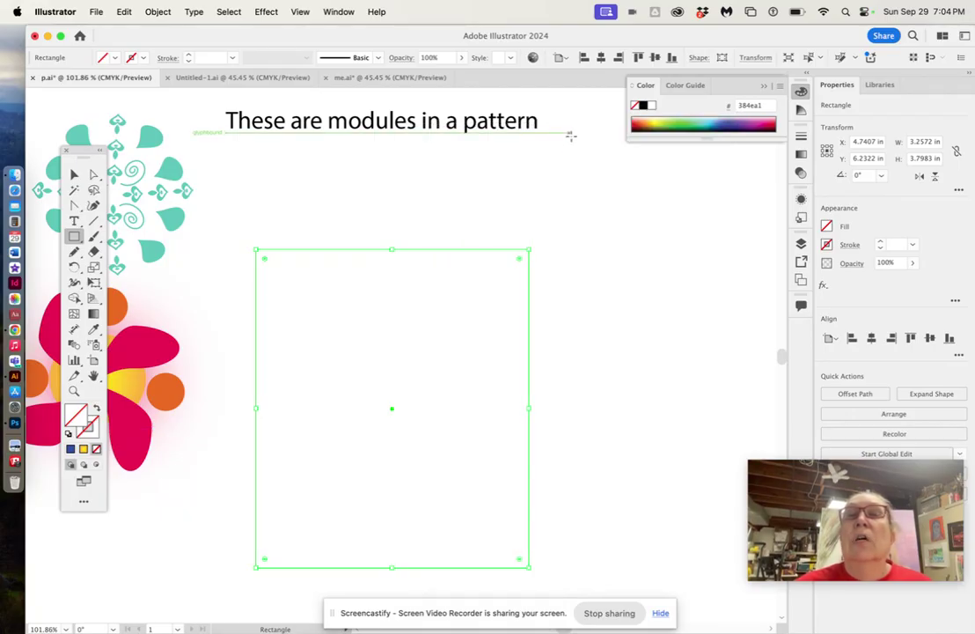
Reopen the Swatches panel away from the rectangle and fill the rectangle with the crimson flower pattern swatch.
{"action": "left_click", "coordinate": [339, 14]}
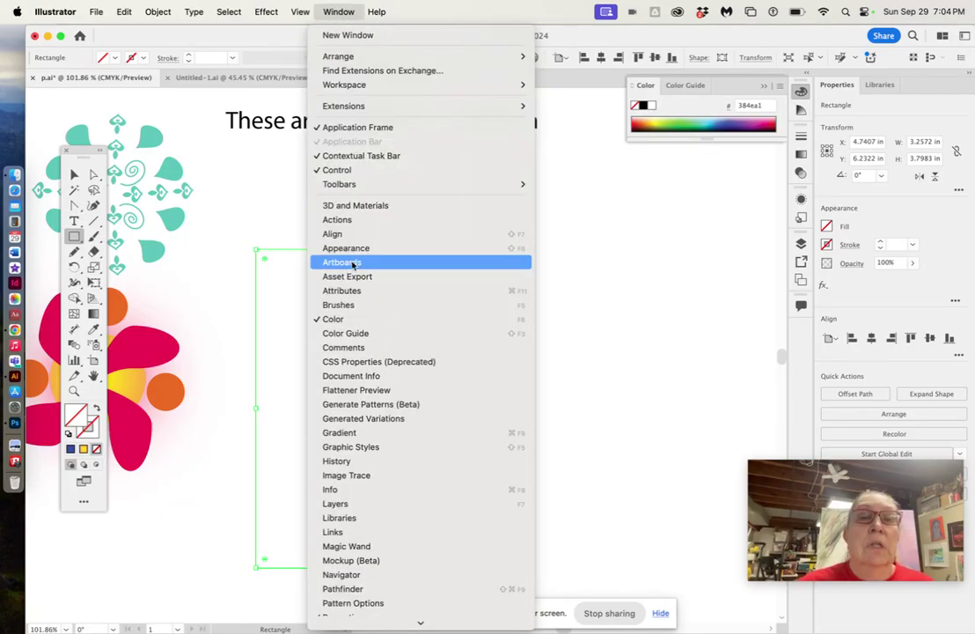
{"action": "scroll", "coordinate": [380, 500], "scroll_direction": "down", "scroll_amount": 3}
{"action": "scroll", "coordinate": [380, 500], "scroll_direction": "down", "scroll_amount": 5}
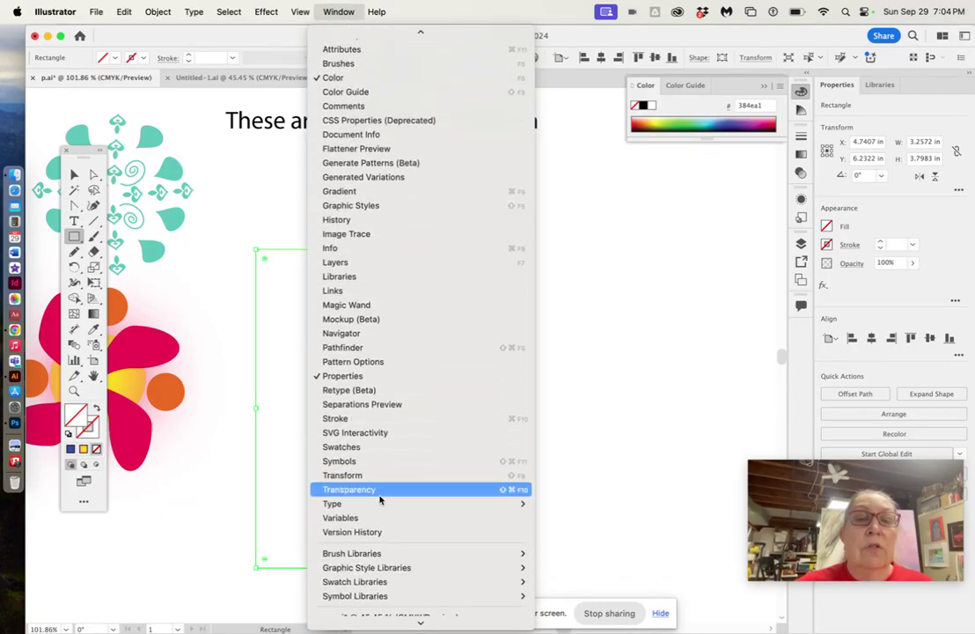
{"action": "left_click", "coordinate": [380, 435]}
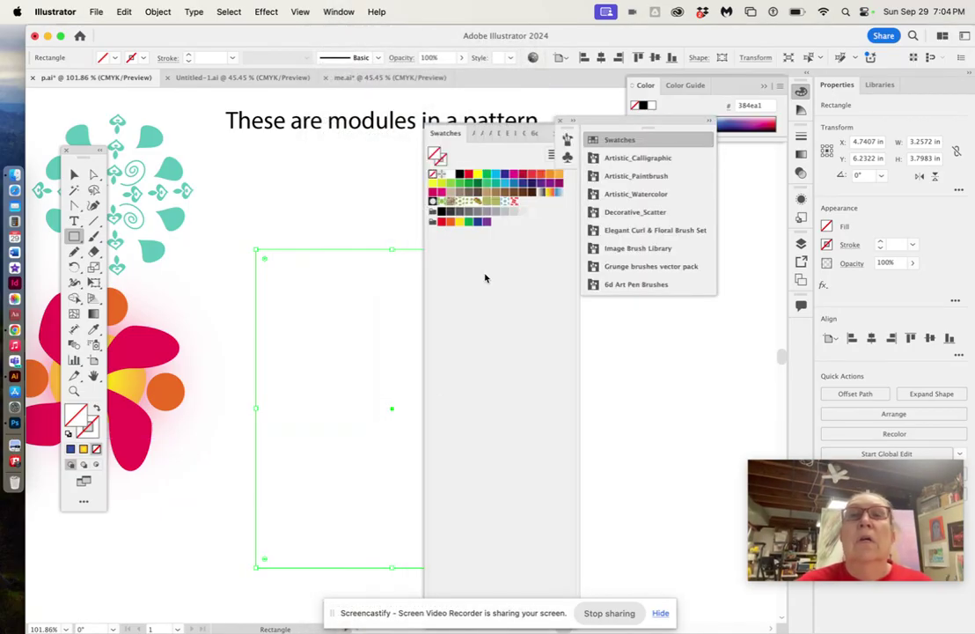
{"action": "left_click_drag", "start_coordinate": [595, 125], "coordinate": [667, 132]}
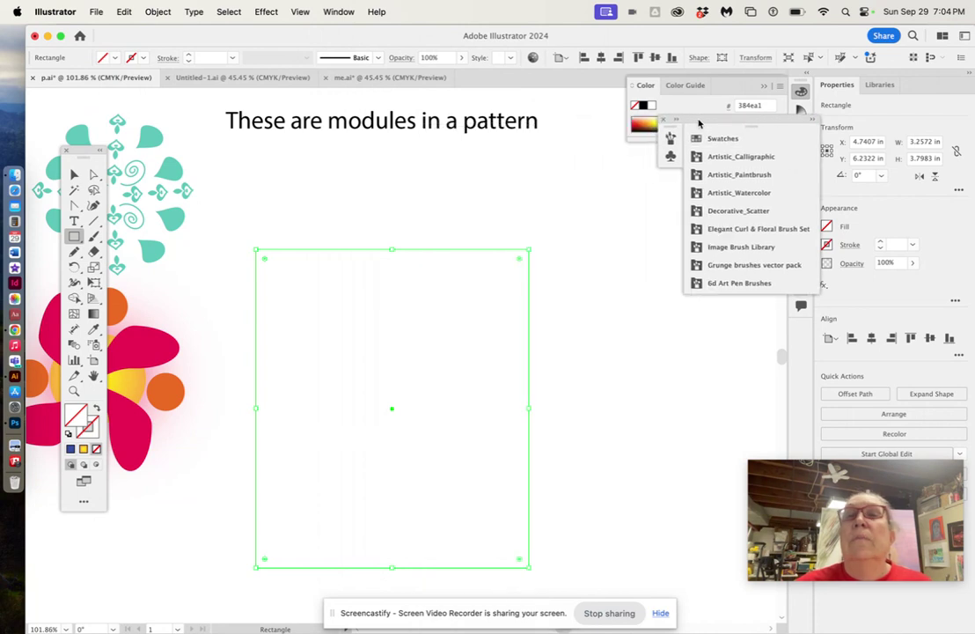
{"action": "left_click", "coordinate": [717, 140]}
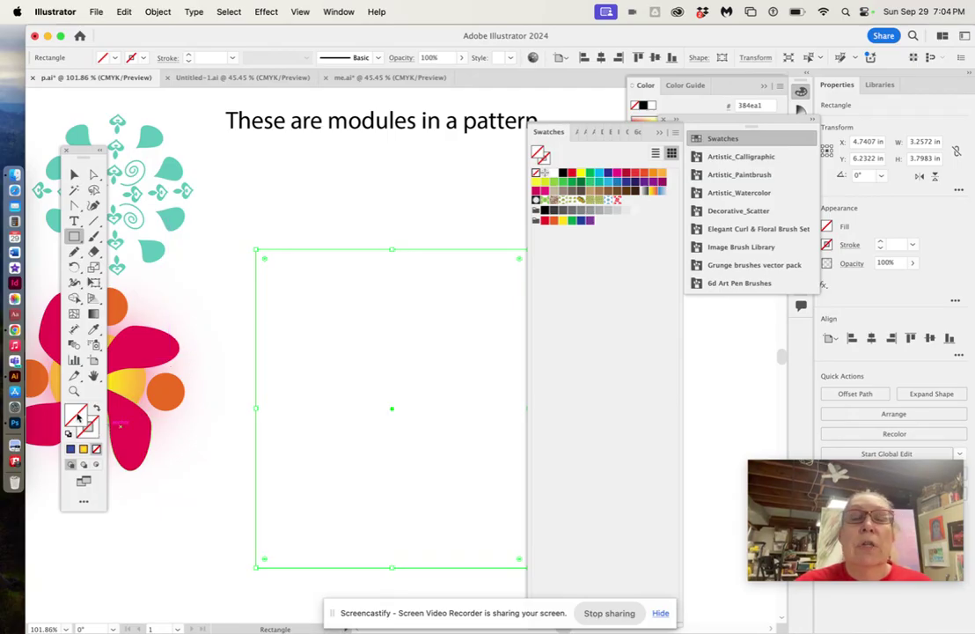
{"action": "left_click", "coordinate": [617, 200]}
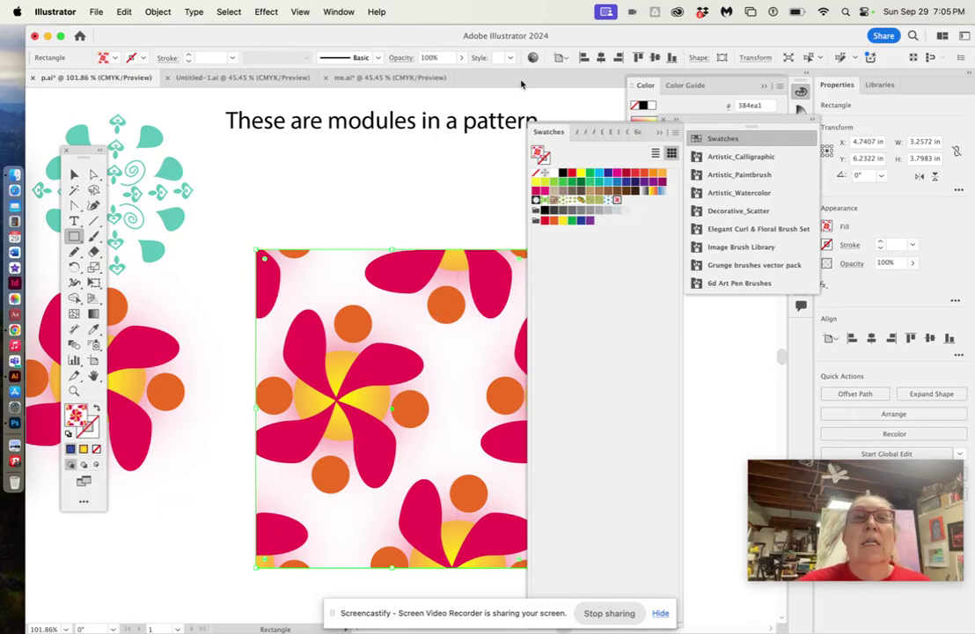
Scale the flower-pattern rectangle uniformly to 30%, transforming both the object and its pattern.
{"action": "left_click_drag", "start_coordinate": [443, 42], "coordinate": [382, 40]}
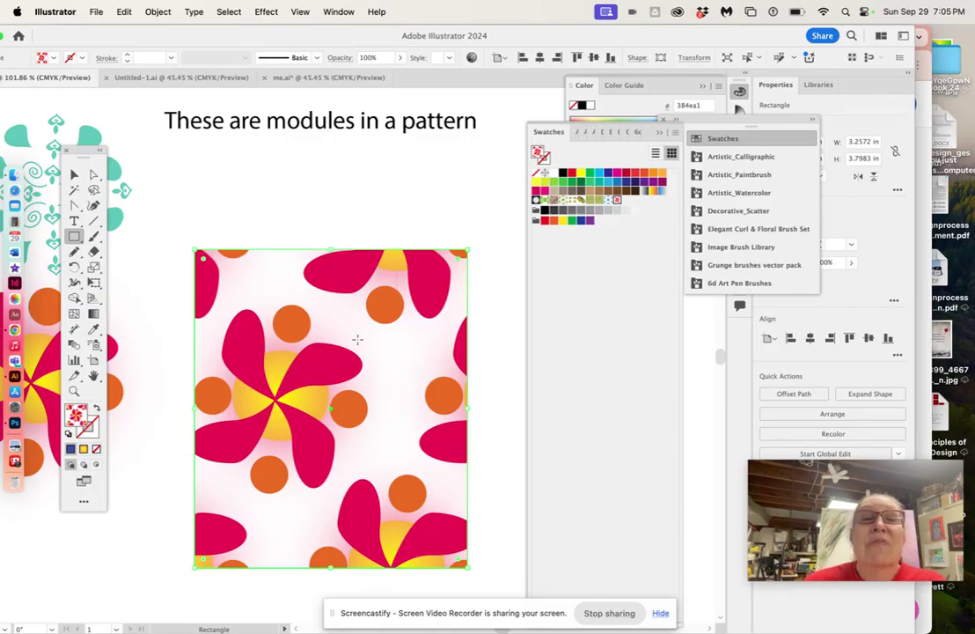
{"action": "left_click", "coordinate": [74, 174]}
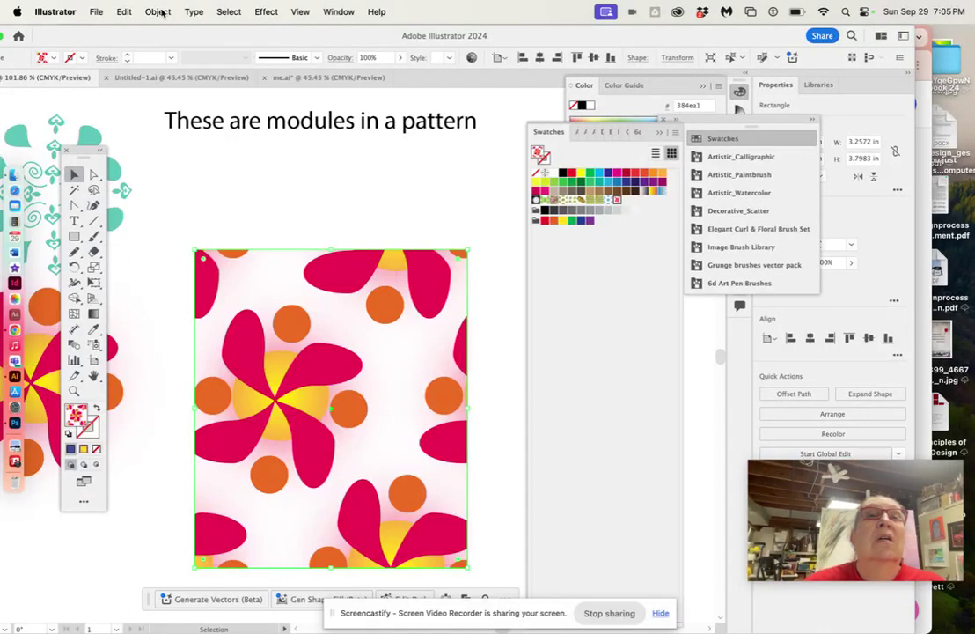
{"action": "left_click", "coordinate": [340, 12]}
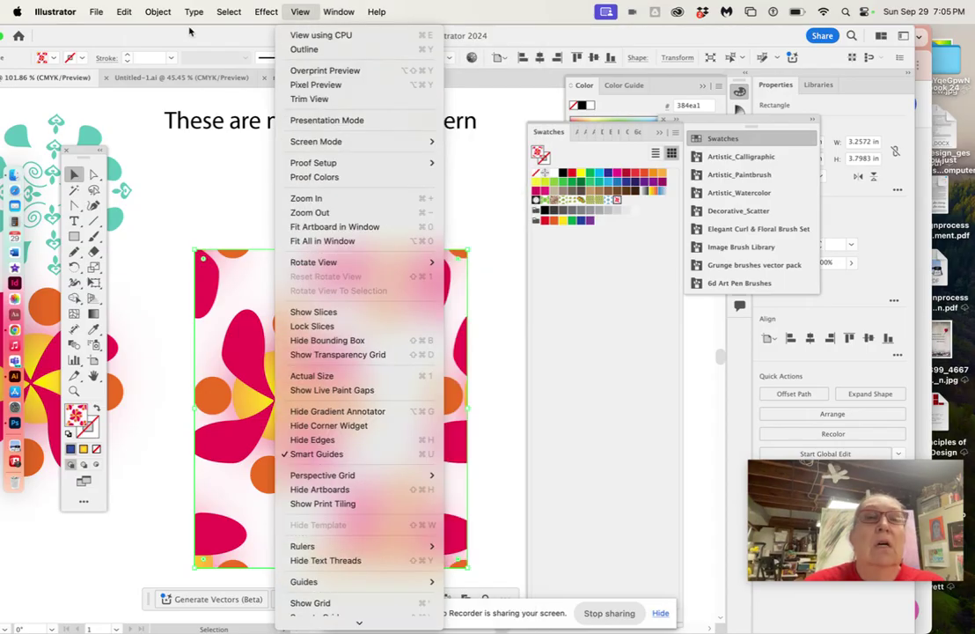
{"action": "mouse_move", "coordinate": [157, 13]}
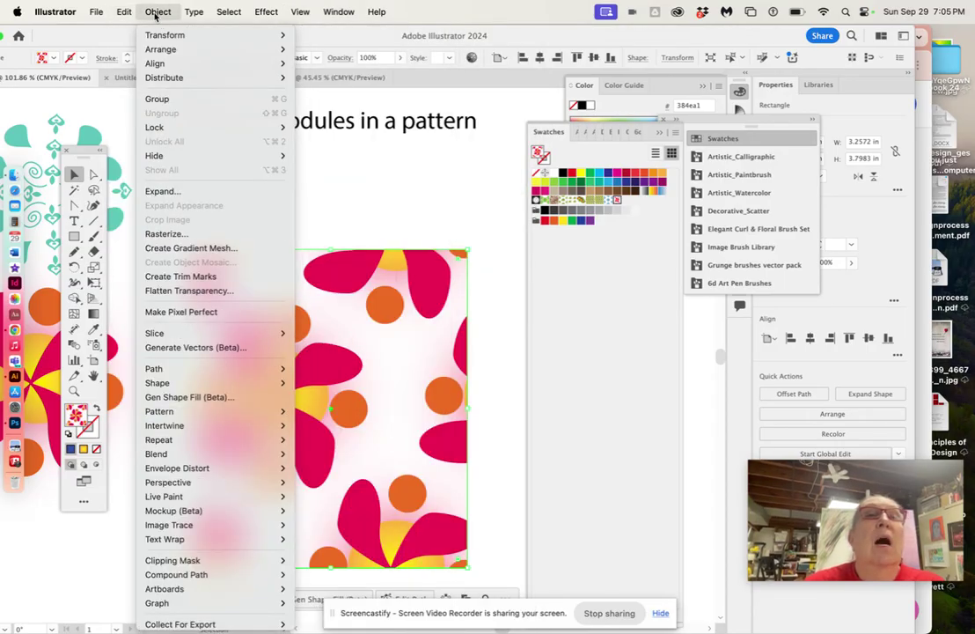
{"action": "mouse_move", "coordinate": [163, 53]}
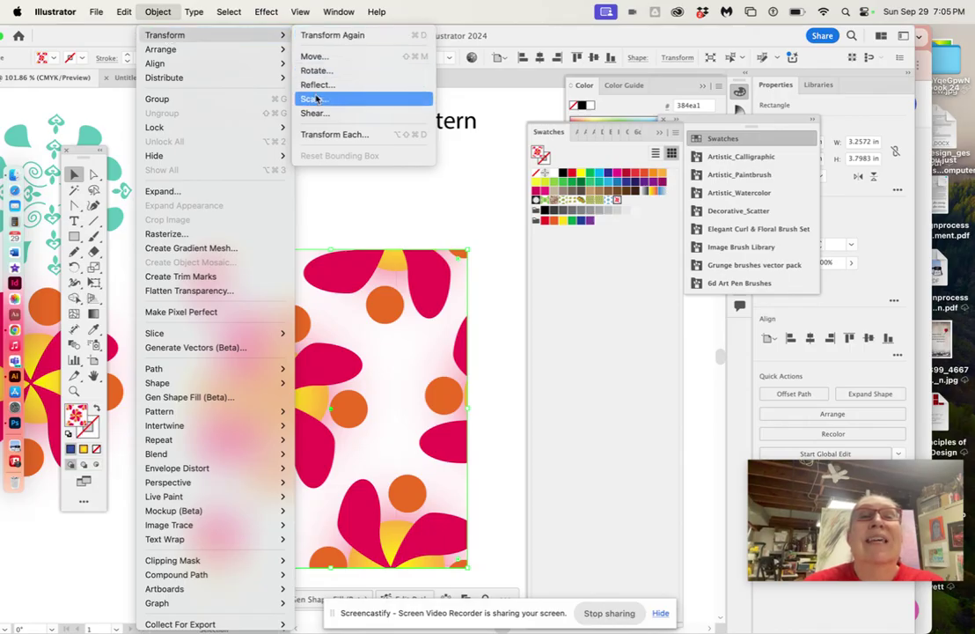
{"action": "left_click", "coordinate": [316, 99]}
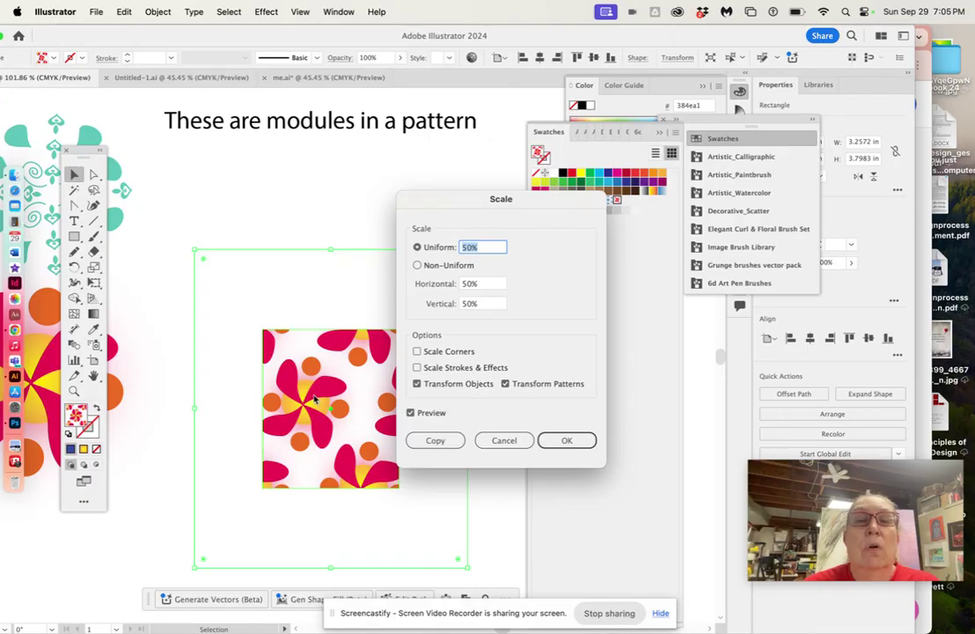
{"action": "left_click", "coordinate": [478, 248]}
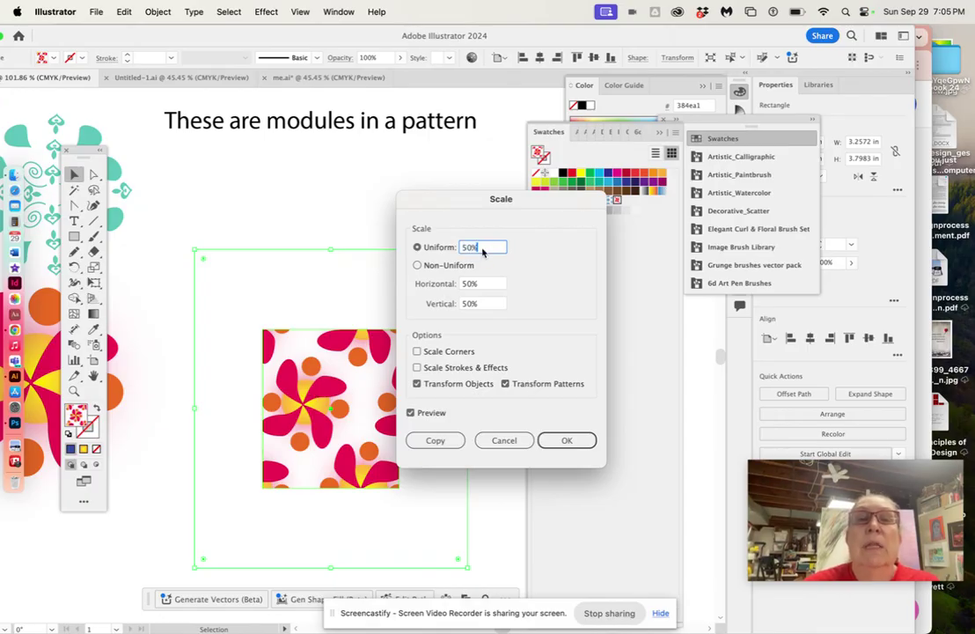
{"action": "left_click_drag", "start_coordinate": [480, 247], "coordinate": [459, 247]}
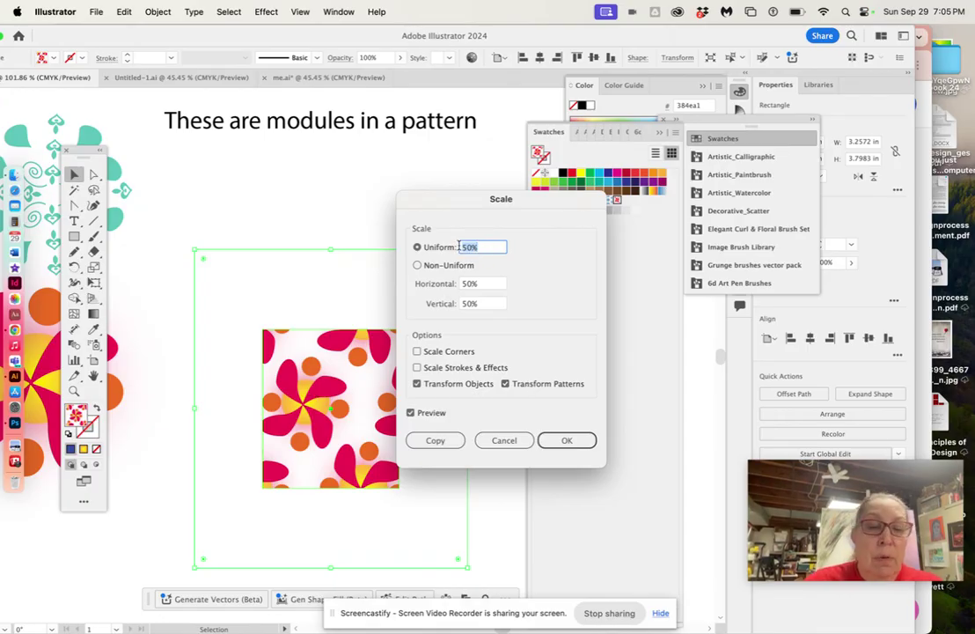
{"action": "type", "text": "30"}
{"action": "left_click", "coordinate": [567, 440]}
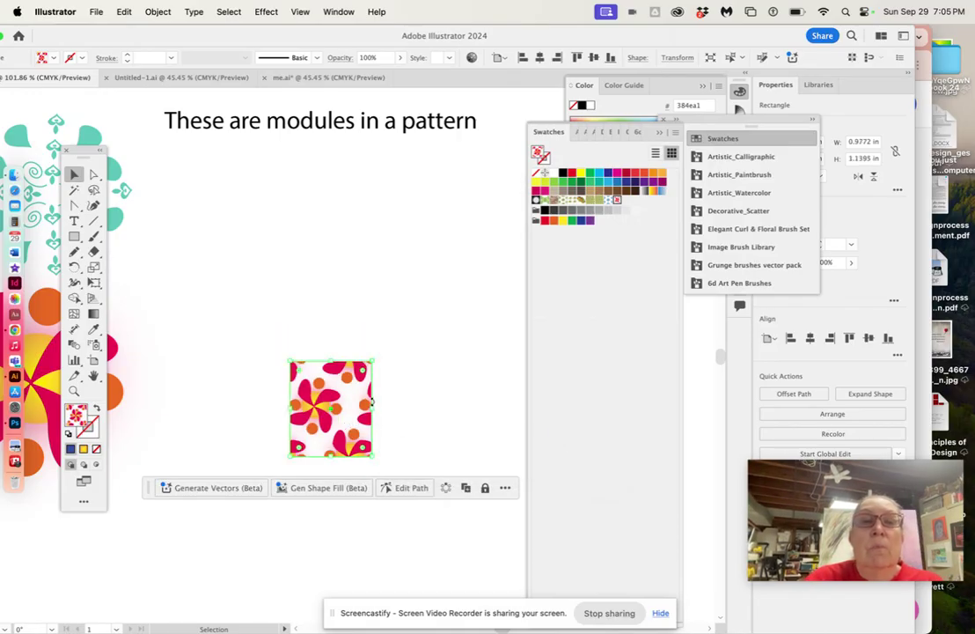
Stretch the scaled rectangle on three sides to about 3.92 by 2.59 in.
{"action": "left_click_drag", "start_coordinate": [370, 408], "coordinate": [513, 406]}
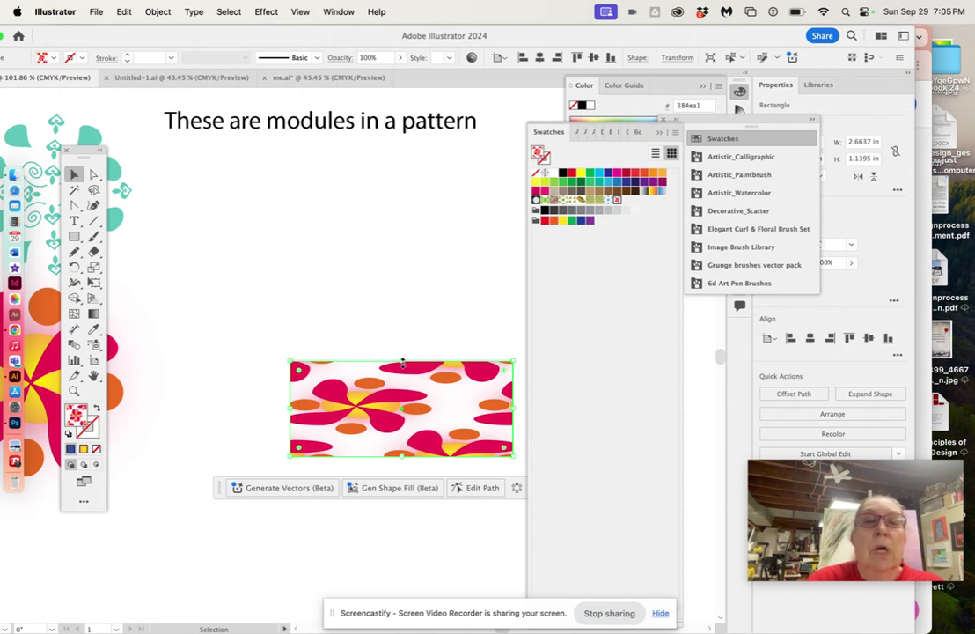
{"action": "left_click_drag", "start_coordinate": [401, 361], "coordinate": [398, 239]}
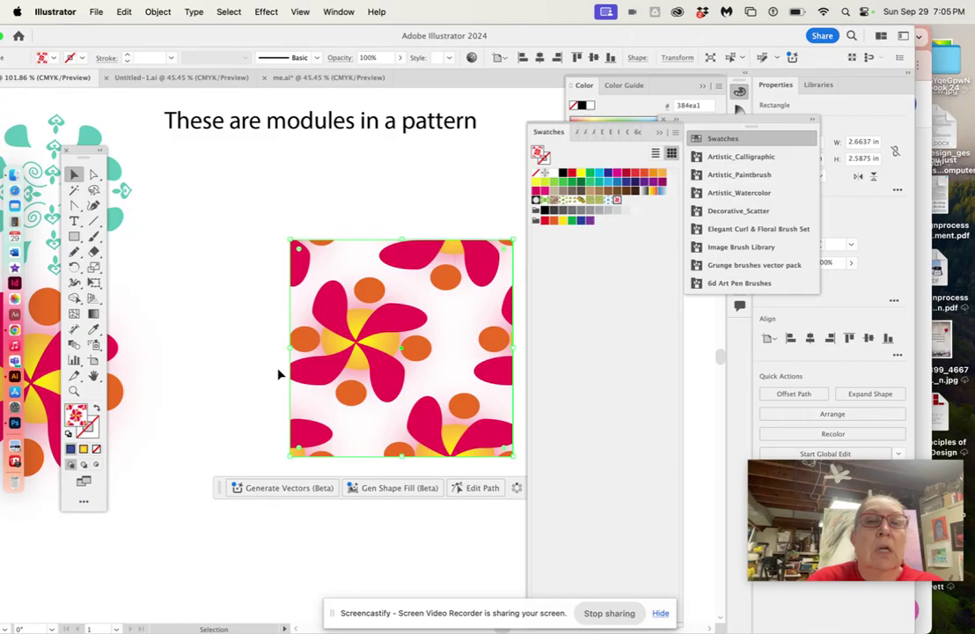
{"action": "left_click_drag", "start_coordinate": [290, 344], "coordinate": [184, 356]}
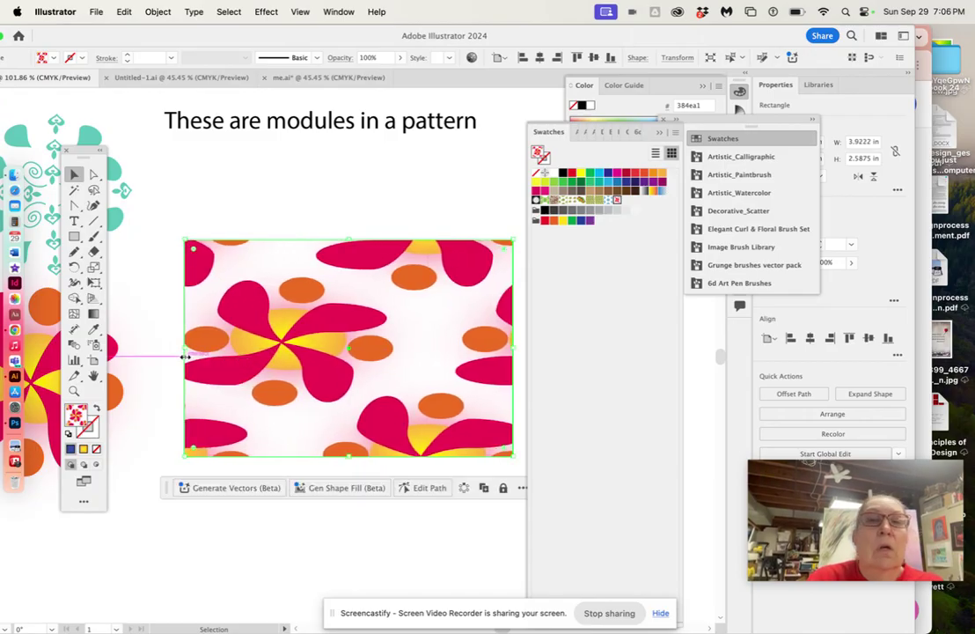
Replace the stretched rectangle with a new one about 3.30 by 4.52 in below the heading, keeping the flower pattern fill.
{"action": "key", "text": "Delete"}
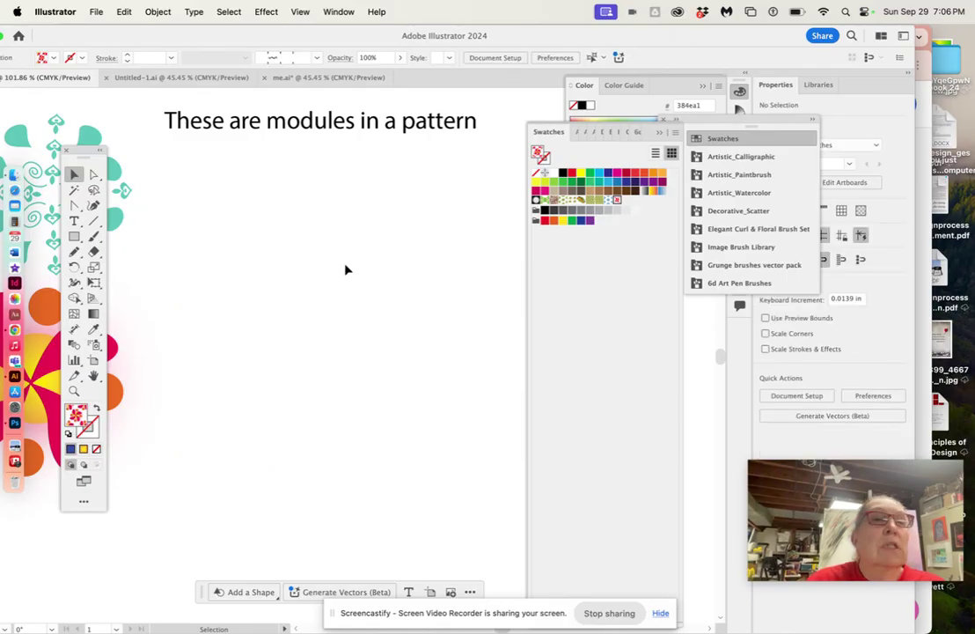
{"action": "left_click", "coordinate": [76, 237]}
{"action": "left_click_drag", "start_coordinate": [223, 188], "coordinate": [500, 564]}
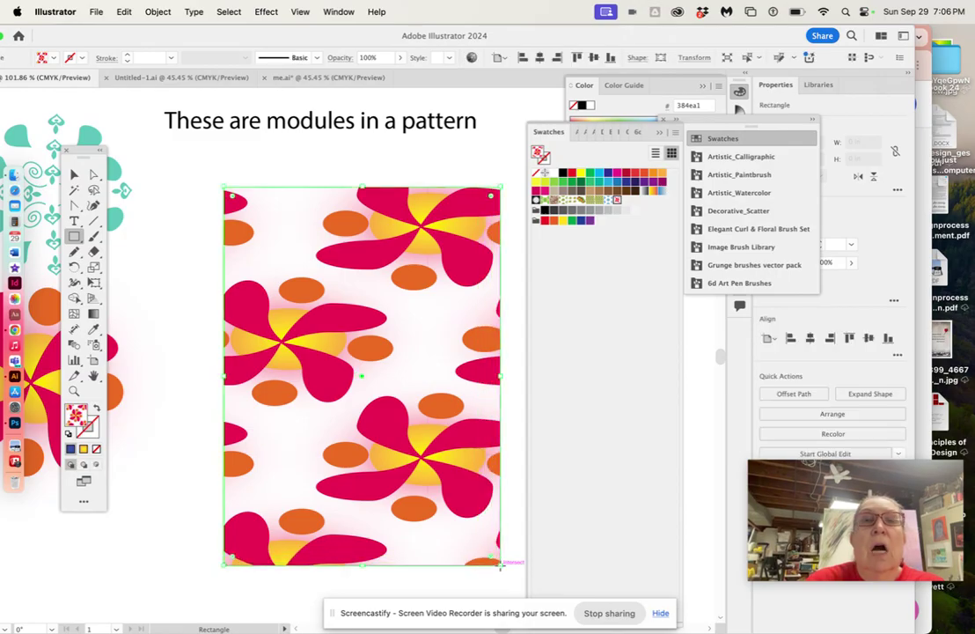
Scale only the pattern inside the rectangle uniformly to 30%, with Transform Objects off and Transform Patterns on.
{"action": "left_click", "coordinate": [74, 174]}
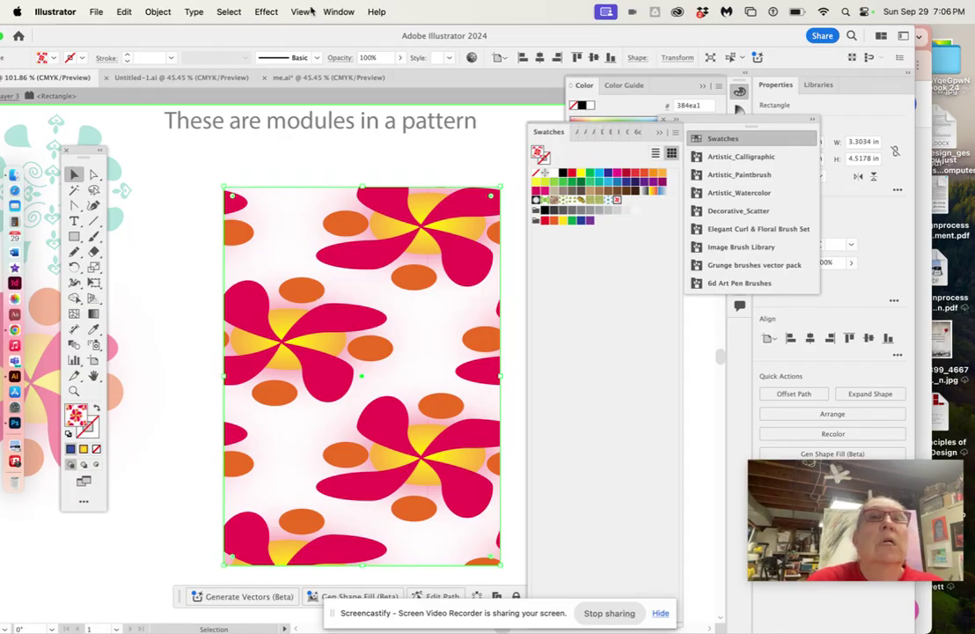
{"action": "left_click", "coordinate": [159, 12]}
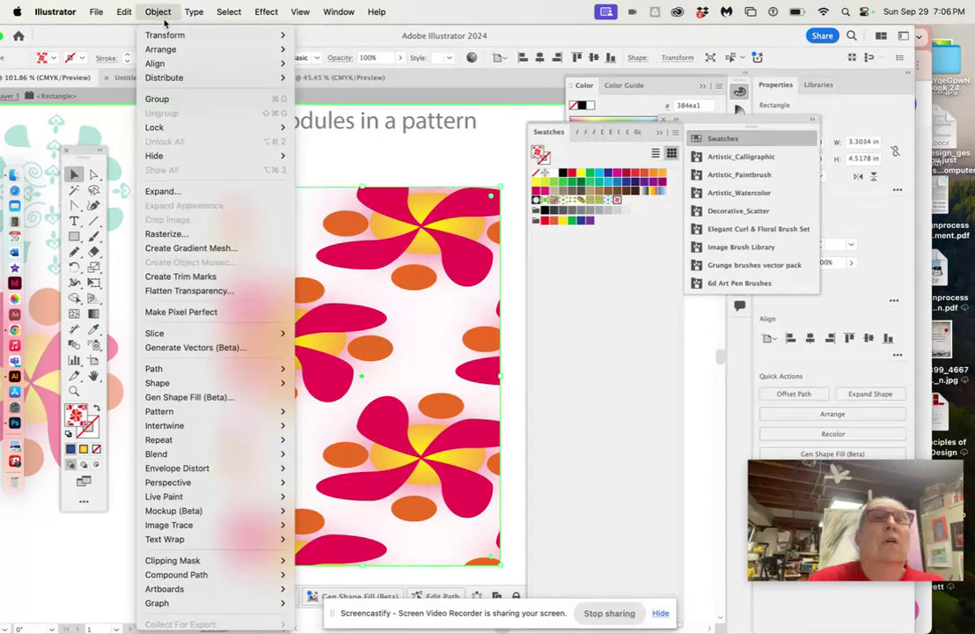
{"action": "mouse_move", "coordinate": [170, 49]}
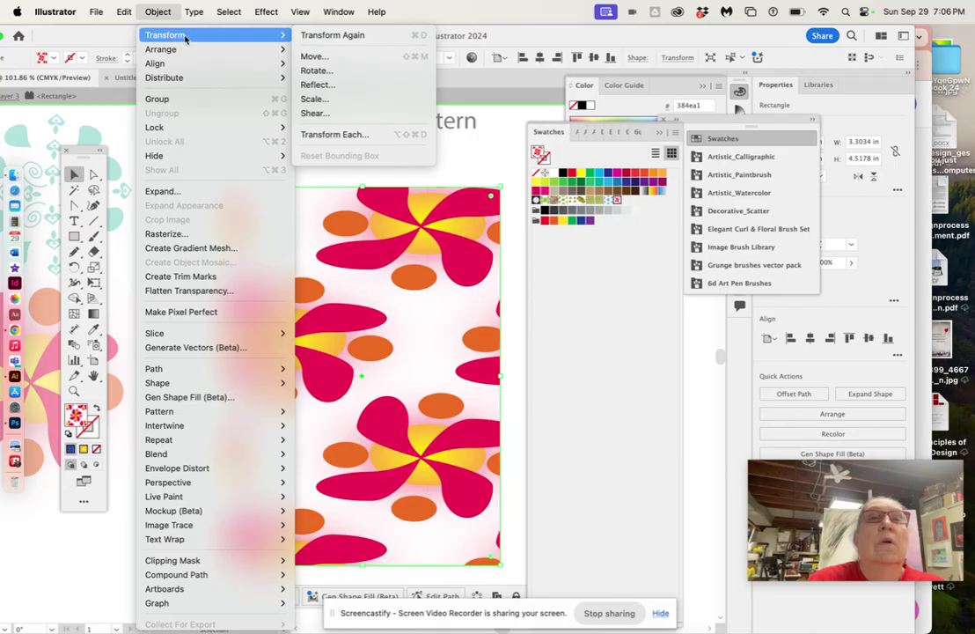
{"action": "left_click", "coordinate": [307, 99]}
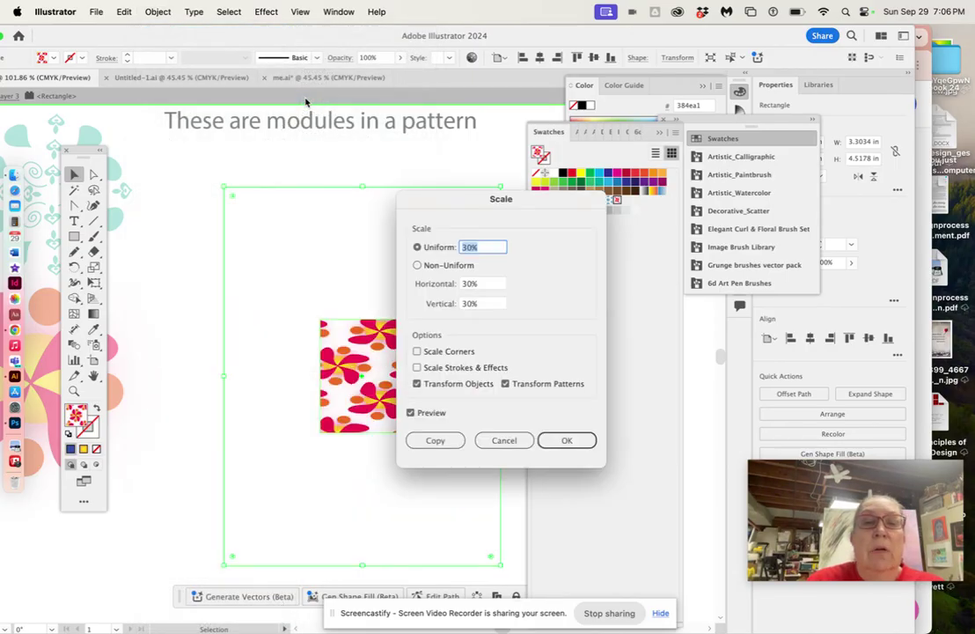
{"action": "left_click", "coordinate": [417, 383]}
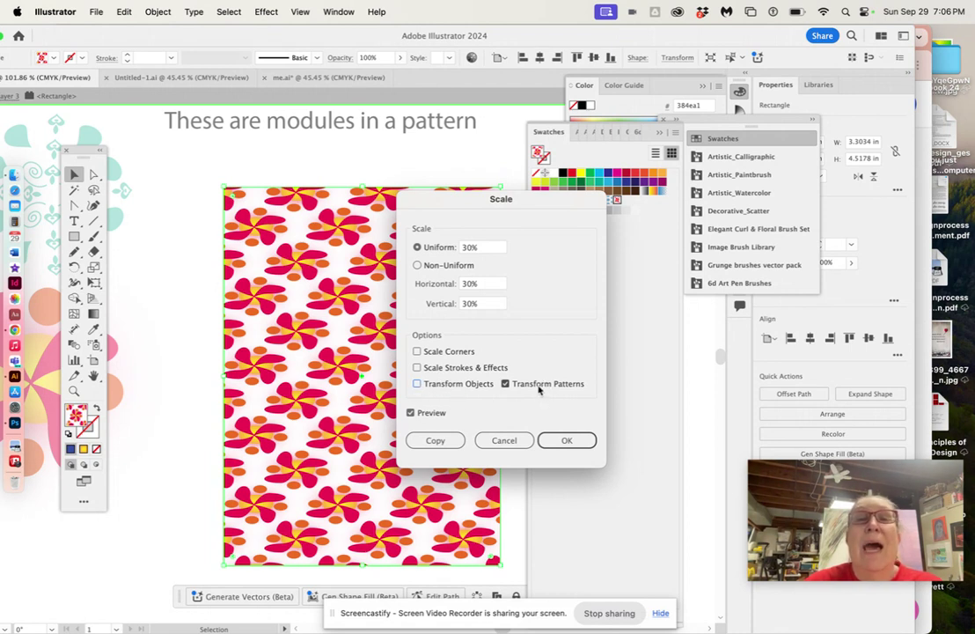
{"action": "left_click", "coordinate": [568, 441]}
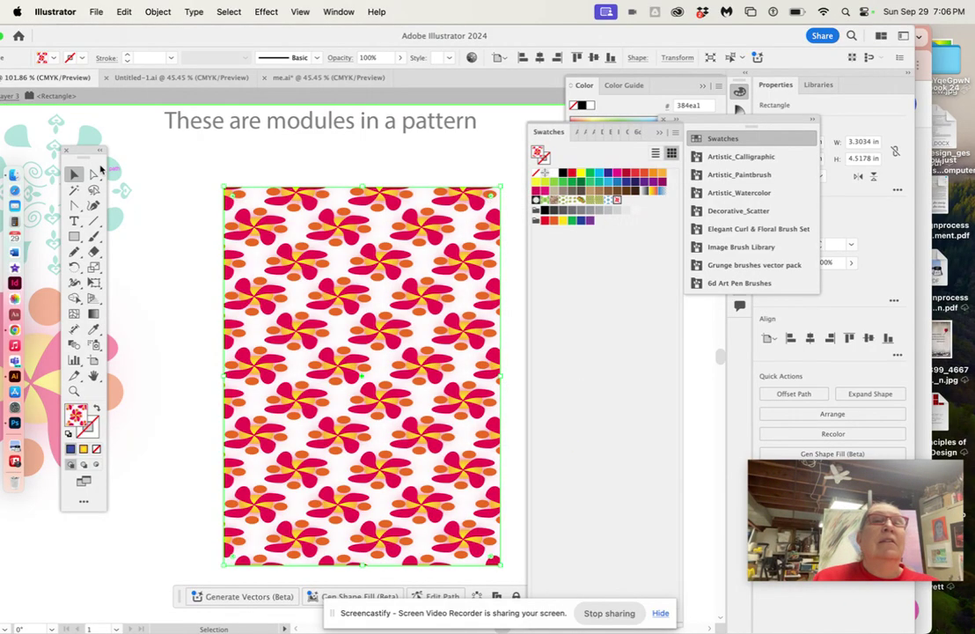
Move the tools aside and delete the flower-pattern rectangle.
{"action": "left_click_drag", "start_coordinate": [79, 149], "coordinate": [161, 149]}
{"action": "left_click", "coordinate": [227, 159]}
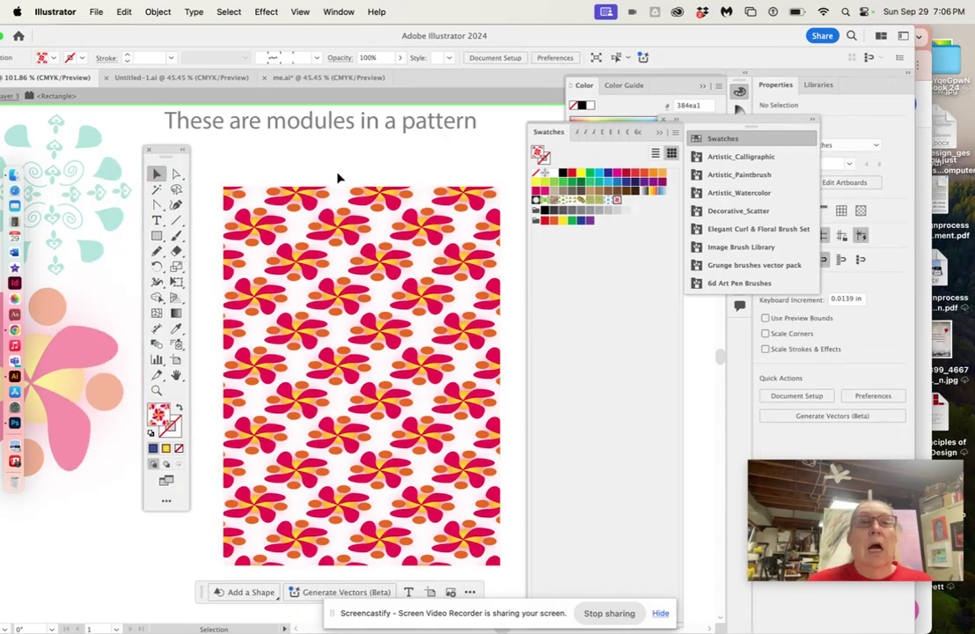
{"action": "left_click", "coordinate": [326, 321]}
{"action": "key", "text": "Delete"}
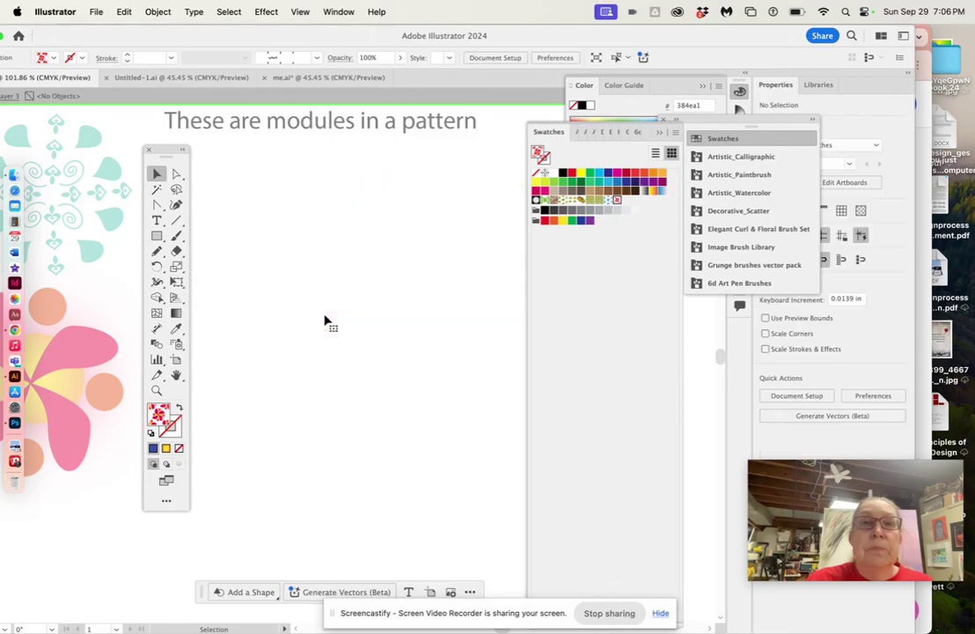
Exit isolation mode and reposition the document window and tools so both modules are in view.
{"action": "left_click_drag", "start_coordinate": [167, 150], "coordinate": [133, 285]}
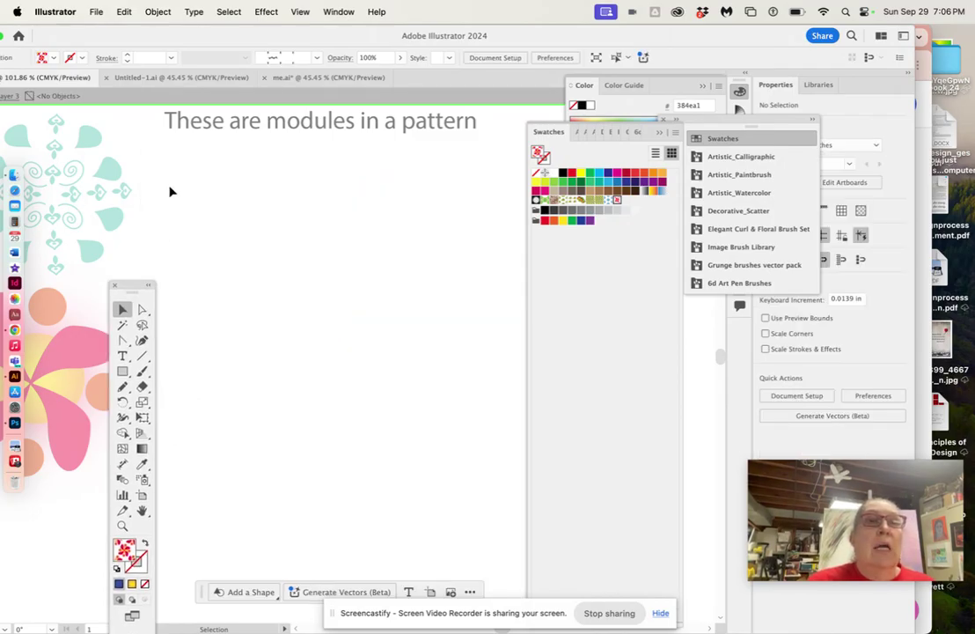
{"action": "double_click", "coordinate": [123, 149]}
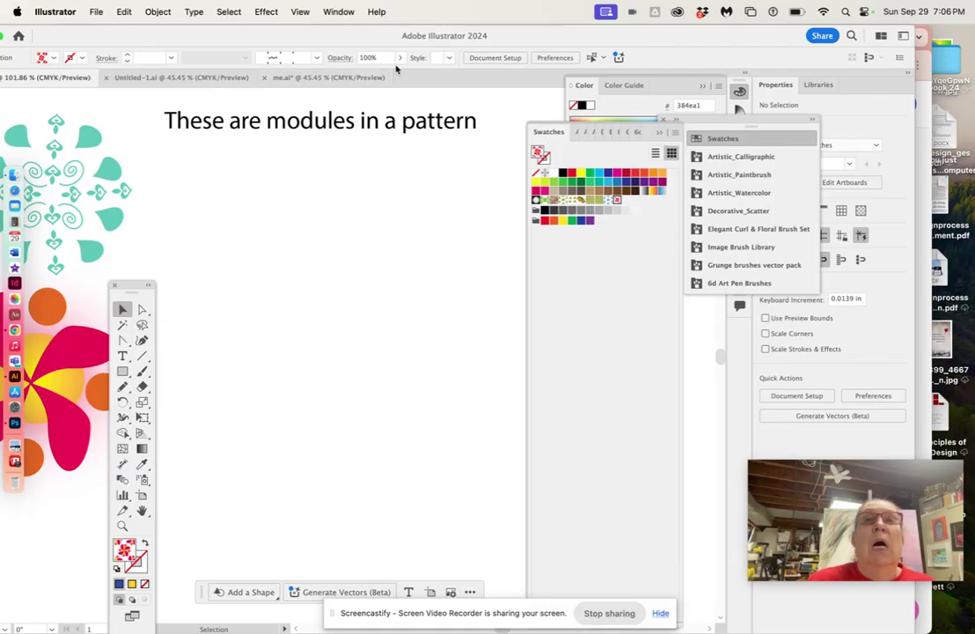
{"action": "left_click_drag", "start_coordinate": [359, 39], "coordinate": [423, 38]}
{"action": "scroll", "coordinate": [276, 205], "scroll_direction": "left", "scroll_amount": 5}
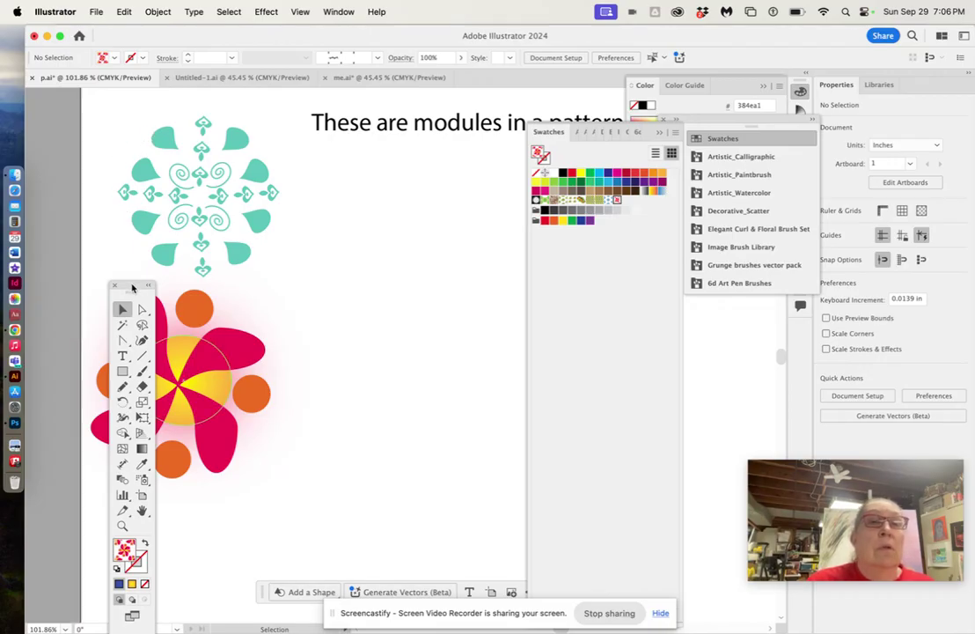
{"action": "left_click_drag", "start_coordinate": [132, 288], "coordinate": [102, 164]}
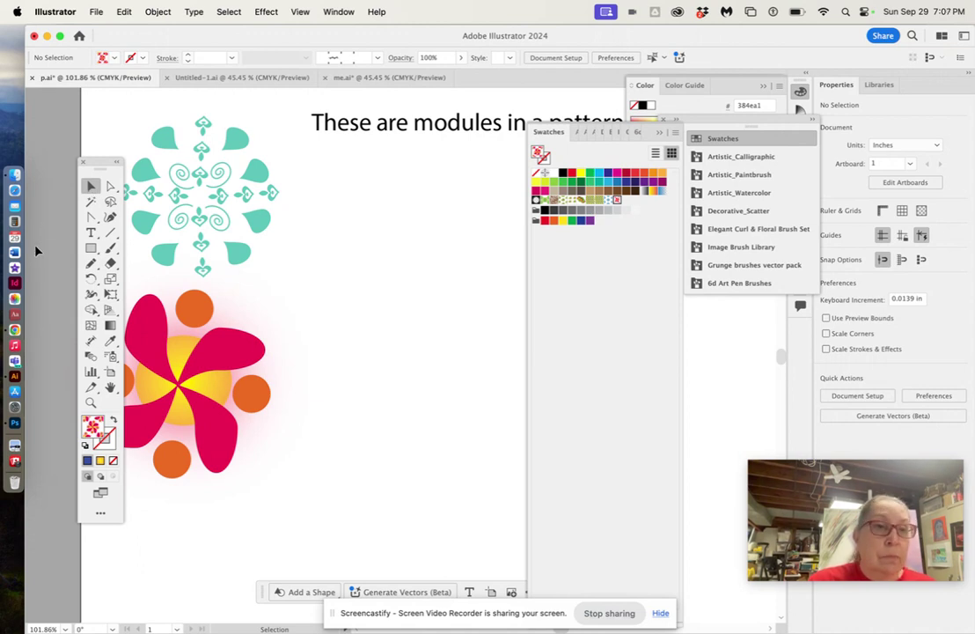
Draw a flower-pattern rectangle below the heading and stretch it to about 2.51 by 3.35 in.
{"action": "left_click", "coordinate": [91, 249]}
{"action": "left_click_drag", "start_coordinate": [336, 252], "coordinate": [504, 519]}
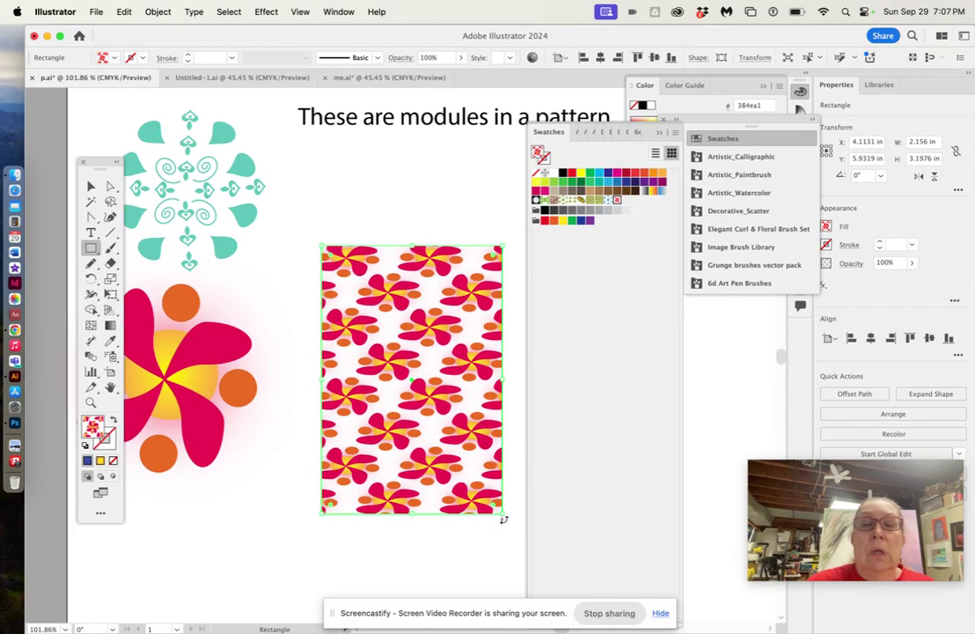
{"action": "scroll", "coordinate": [503, 519], "scroll_direction": "right", "scroll_amount": 2}
{"action": "left_click", "coordinate": [90, 186]}
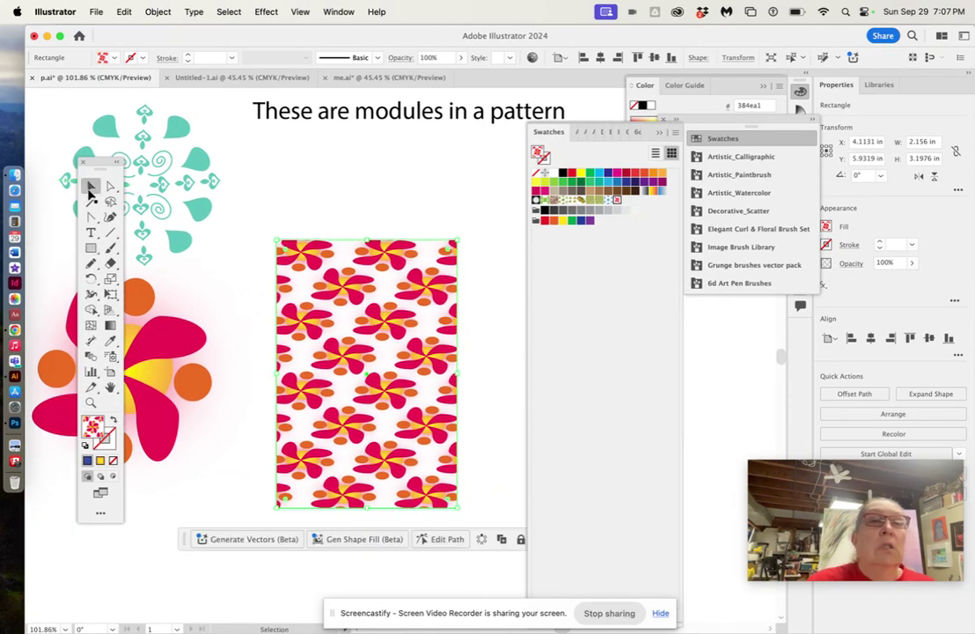
{"action": "left_click_drag", "start_coordinate": [457, 374], "coordinate": [487, 374]}
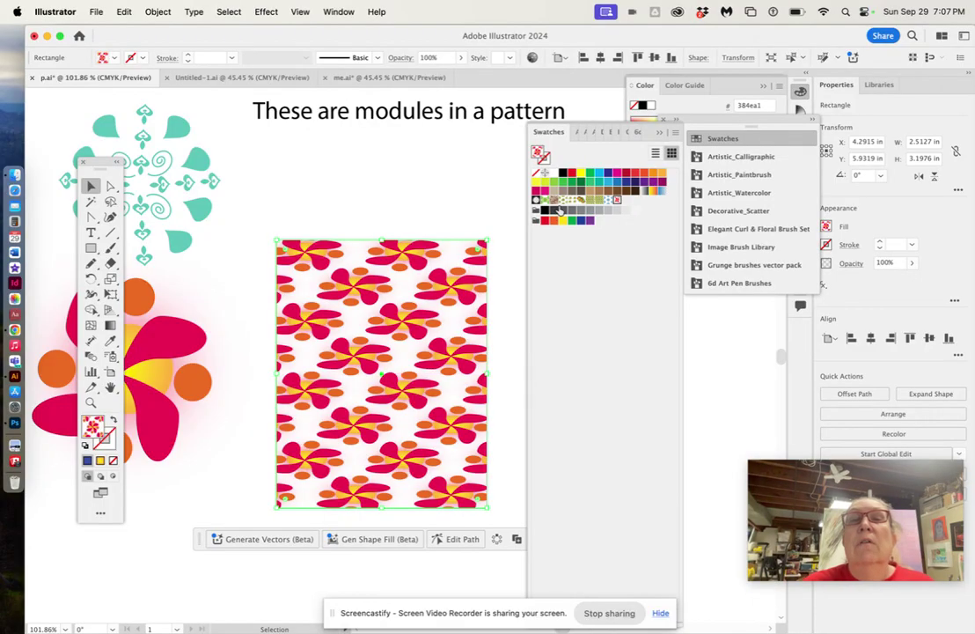
{"action": "left_click_drag", "start_coordinate": [381, 507], "coordinate": [381, 519]}
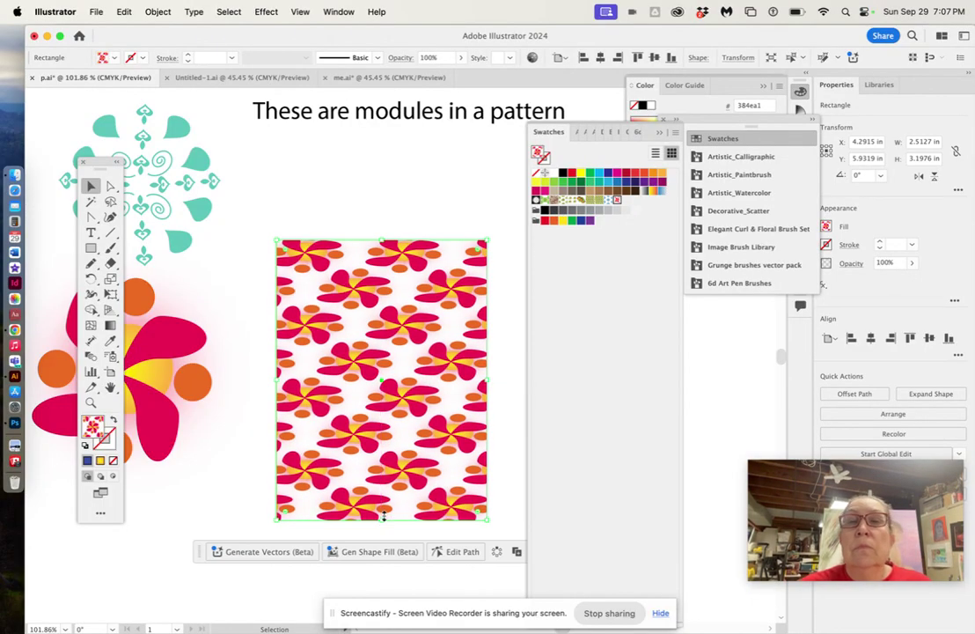
Fill the rectangle with the teal ornament pattern swatch and enlarge it to about 2.57 by 3.76 in.
{"action": "left_click", "coordinate": [608, 202]}
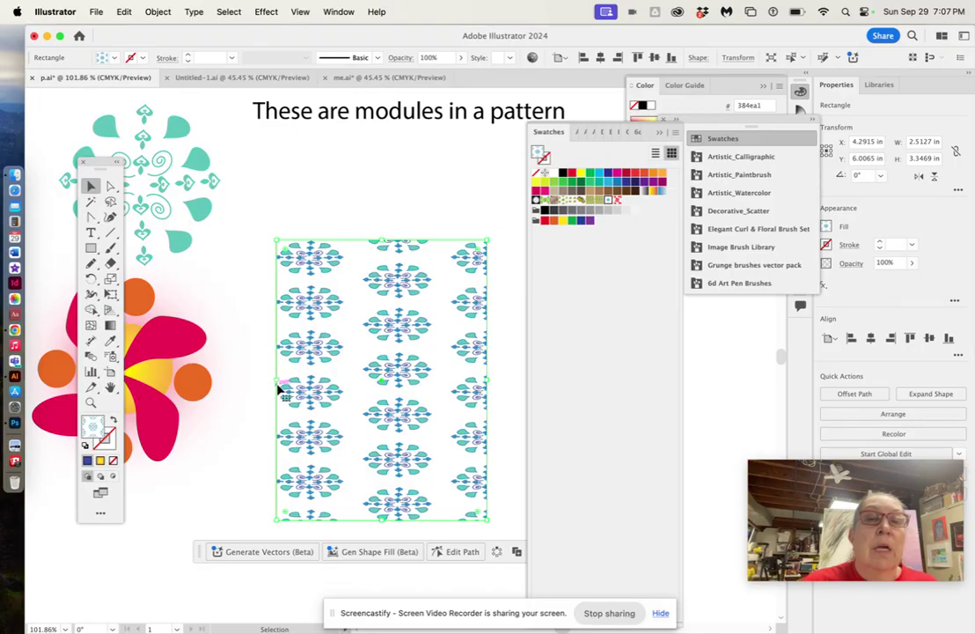
{"action": "left_click_drag", "start_coordinate": [280, 392], "coordinate": [271, 387]}
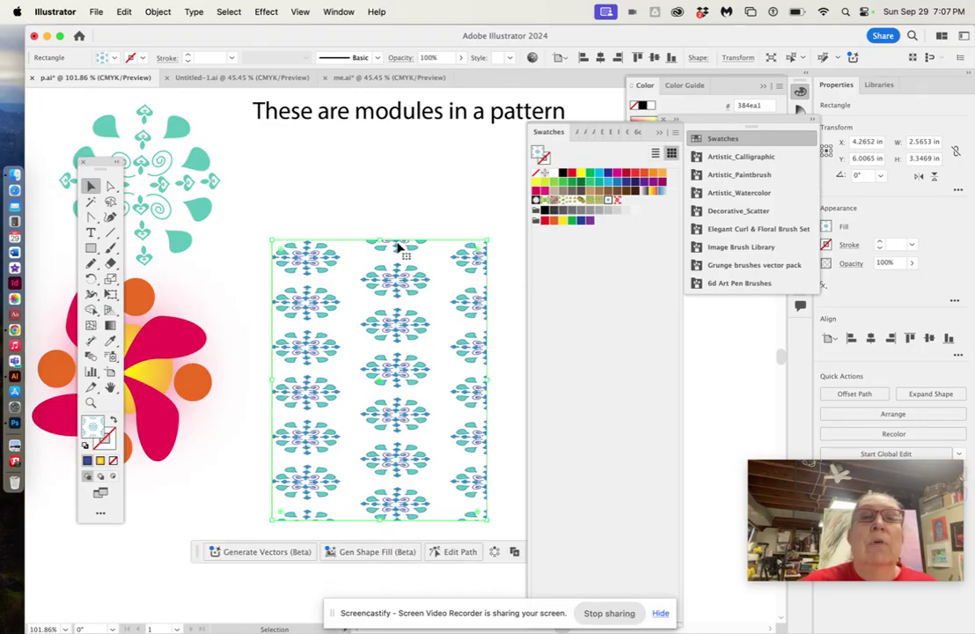
{"action": "left_click_drag", "start_coordinate": [380, 240], "coordinate": [381, 205]}
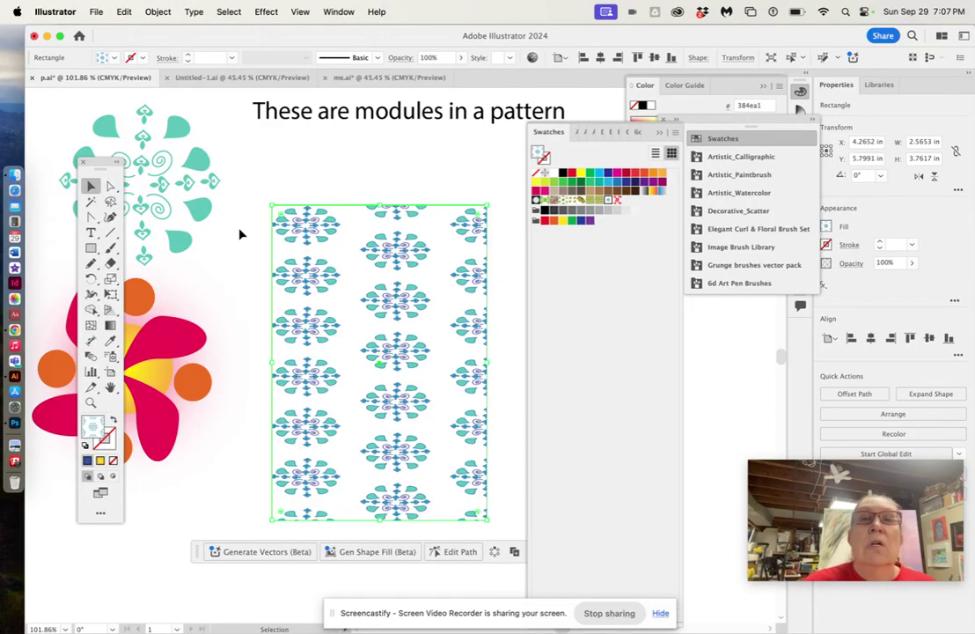
Open the teal ornament pattern for editing and set its linked tile width and height to 1.5 in.
{"action": "double_click", "coordinate": [607, 201]}
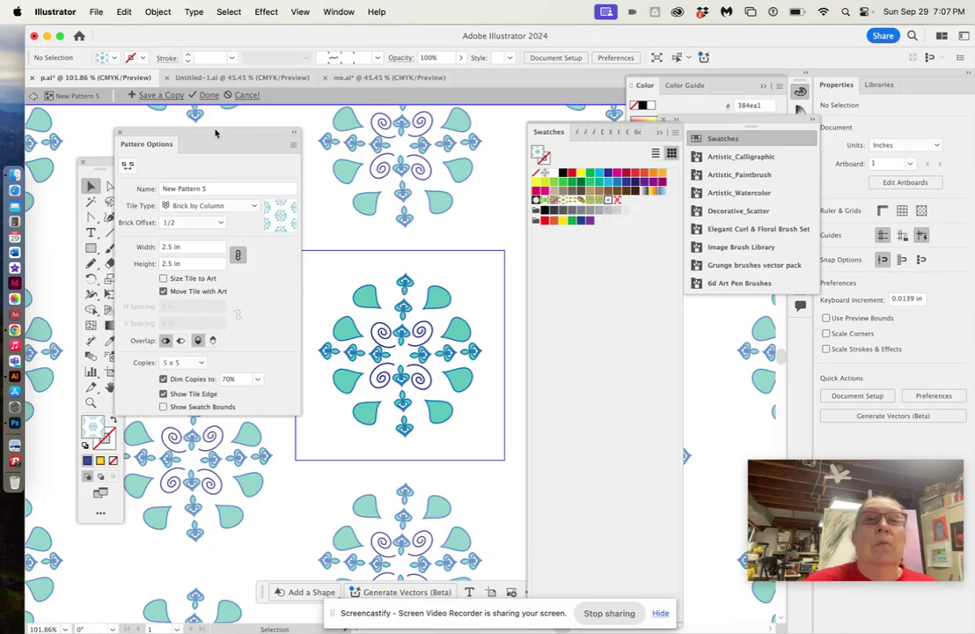
{"action": "left_click_drag", "start_coordinate": [216, 132], "coordinate": [197, 129]}
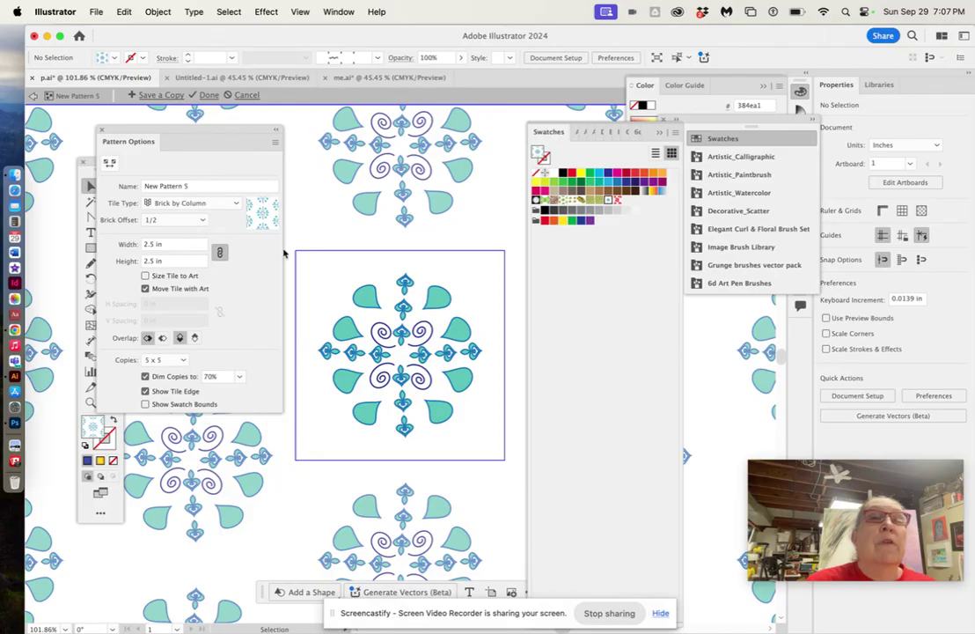
{"action": "left_click", "coordinate": [153, 245]}
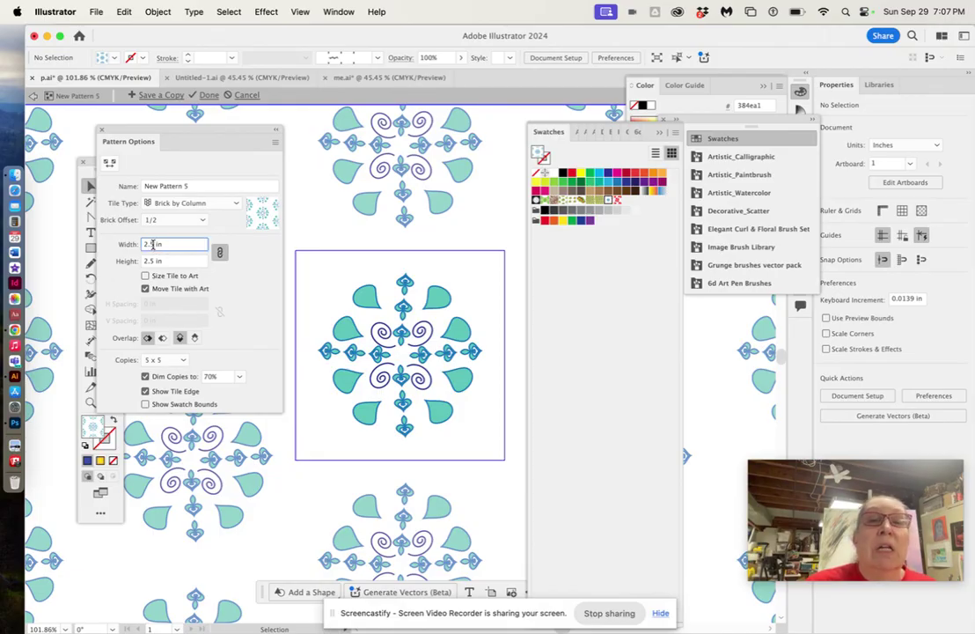
{"action": "left_click_drag", "start_coordinate": [154, 244], "coordinate": [142, 244]}
{"action": "type", "text": "1"}
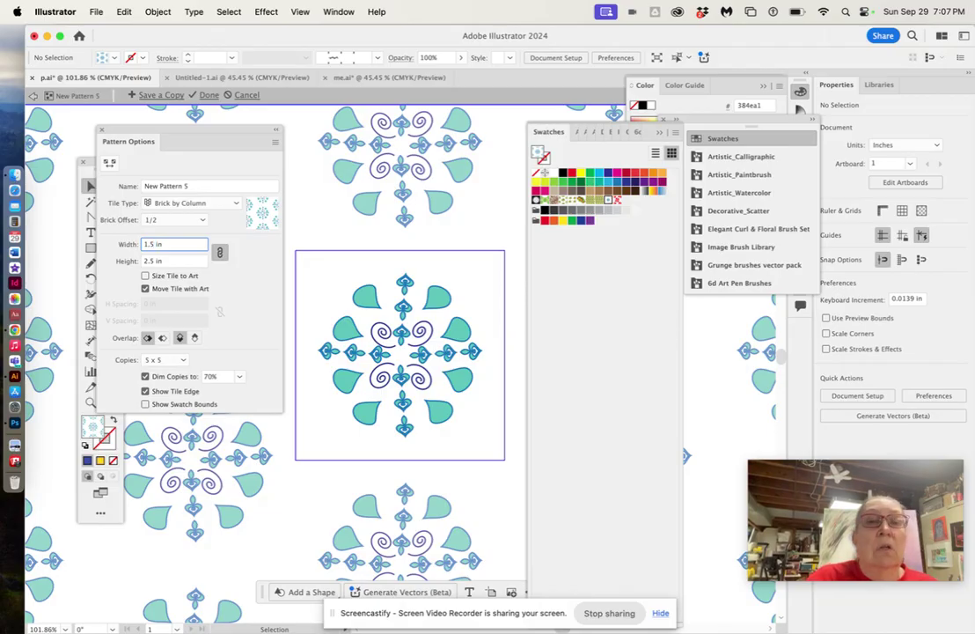
{"action": "key", "text": "Return"}
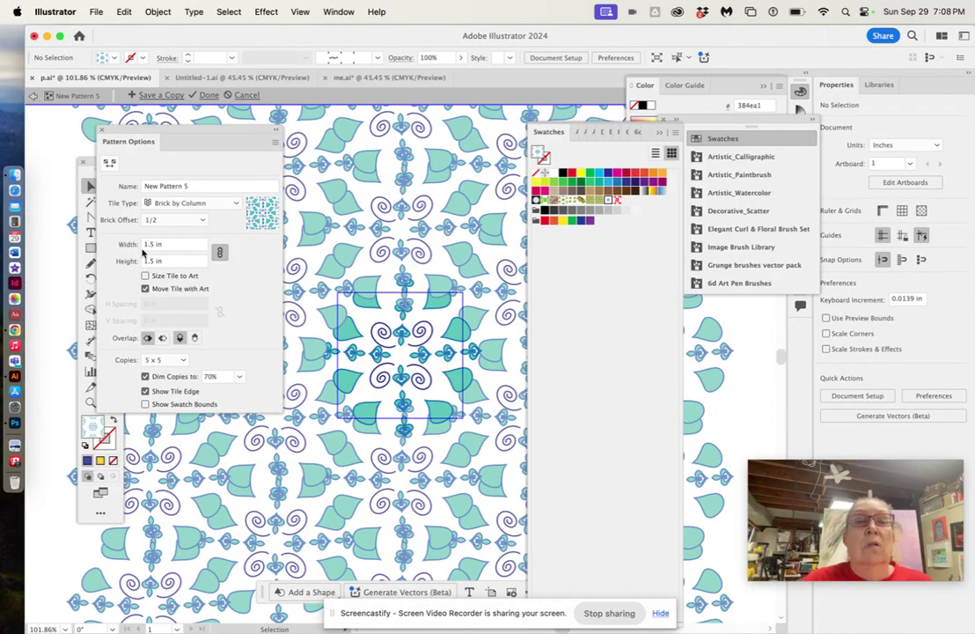
Set the ornament pattern's linked tile width and height to 2 in.
{"action": "left_click", "coordinate": [138, 245]}
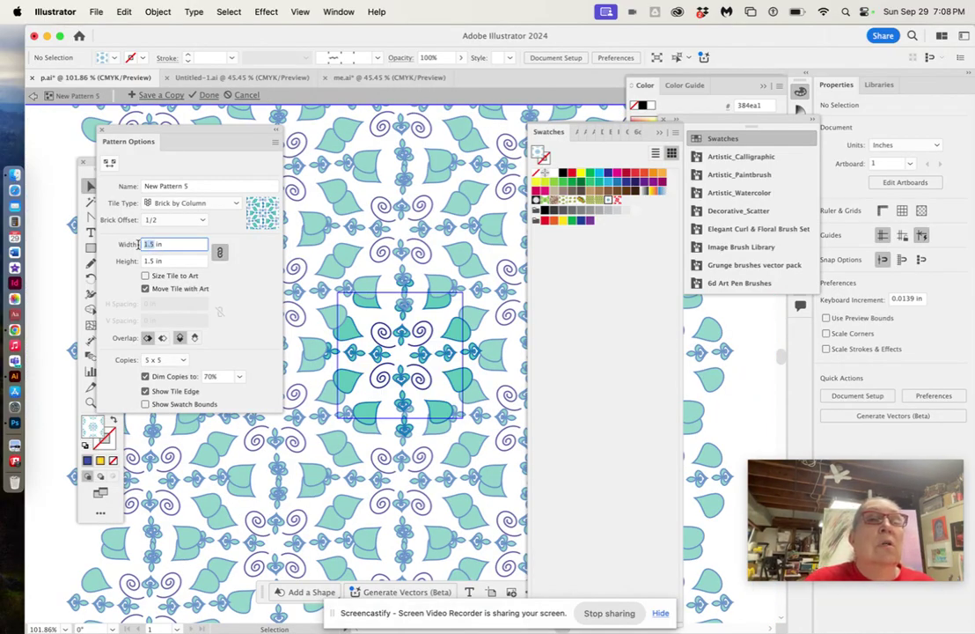
{"action": "type", "text": "2"}
{"action": "key", "text": "Return"}
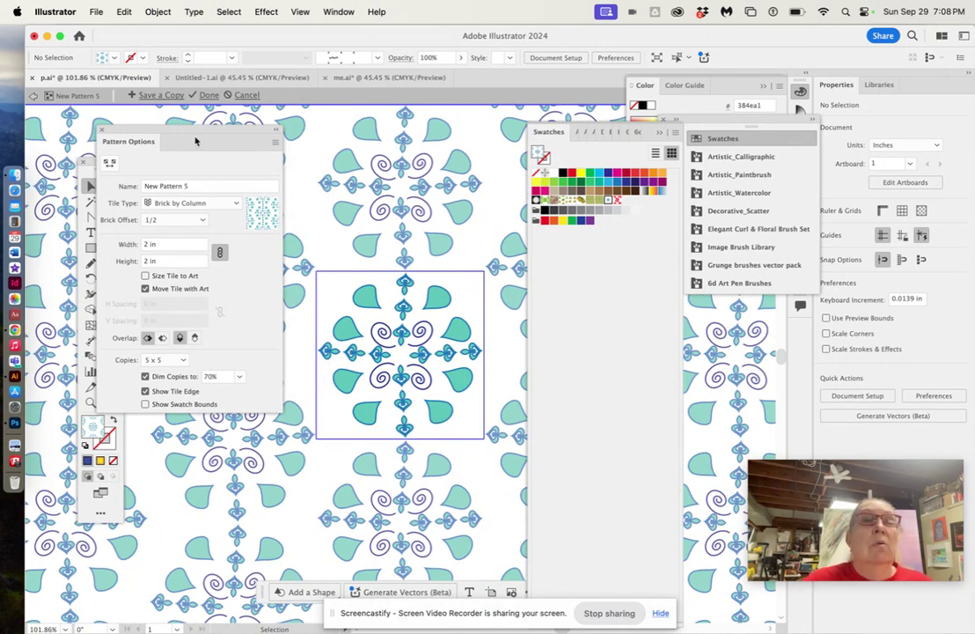
{"action": "left_click_drag", "start_coordinate": [202, 132], "coordinate": [139, 146]}
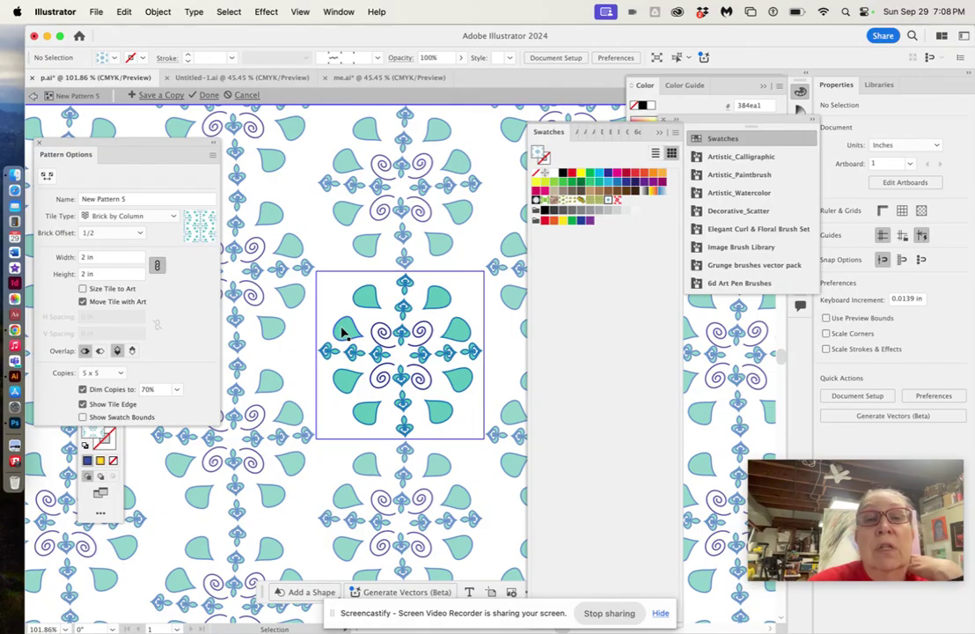
{"action": "scroll", "coordinate": [343, 332], "scroll_direction": "up", "scroll_amount": 1}
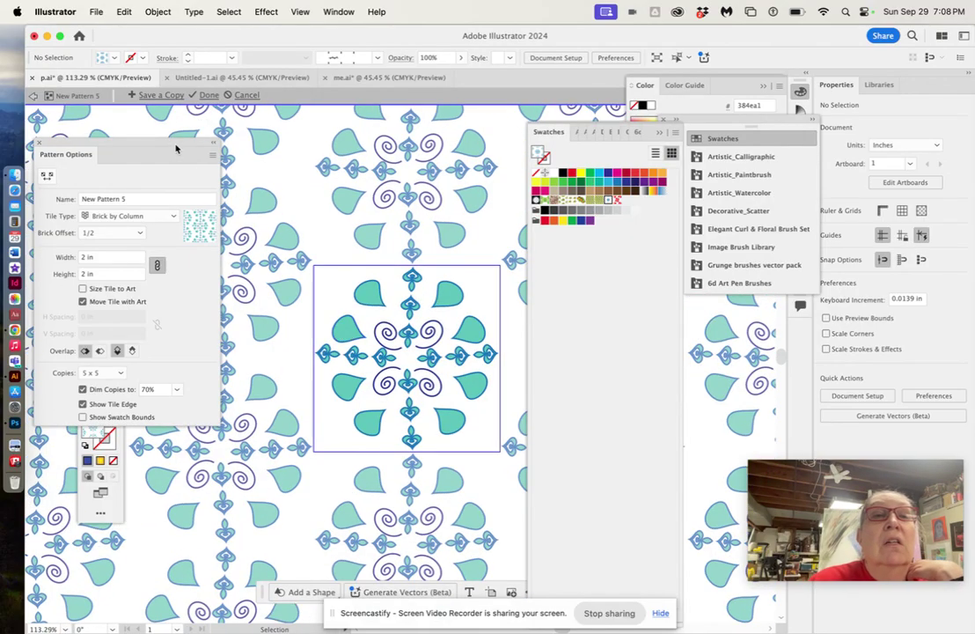
{"action": "left_click_drag", "start_coordinate": [171, 142], "coordinate": [232, 138]}
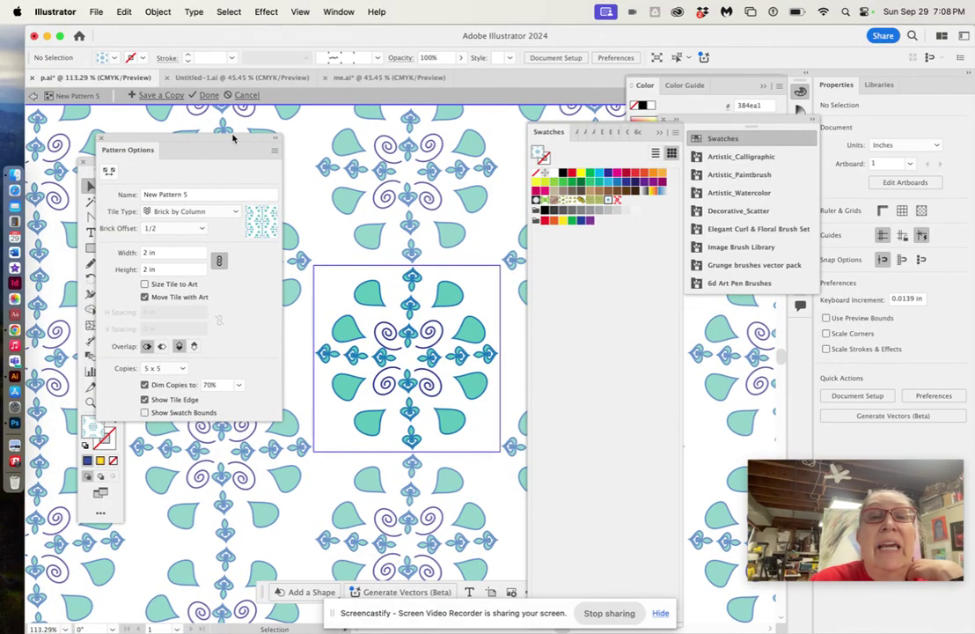
Fill the upper-left pair of teal petals in the pattern tile with CMYK Cyan.
{"action": "left_click", "coordinate": [371, 301]}
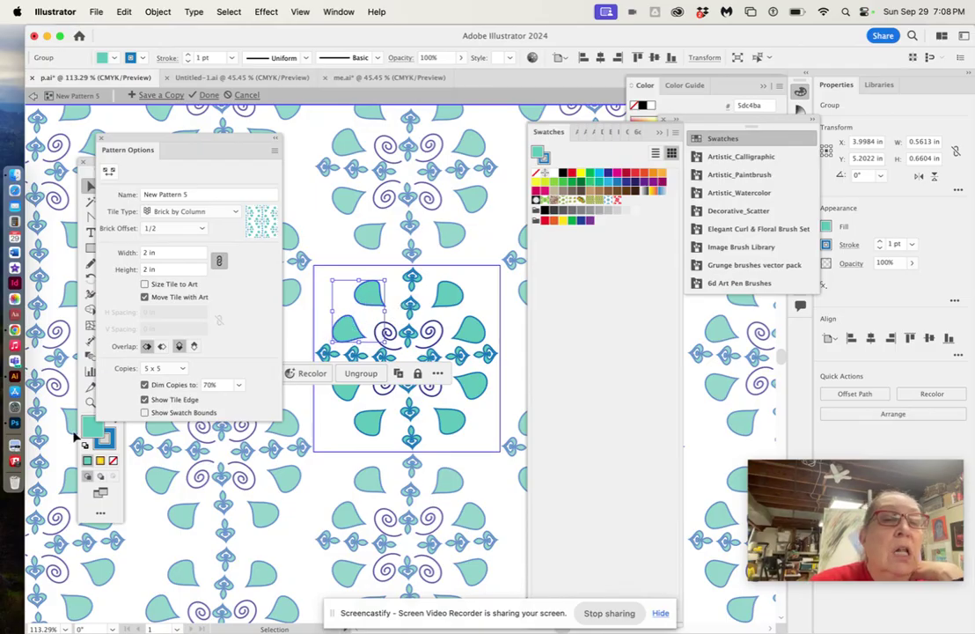
{"action": "left_click_drag", "start_coordinate": [206, 136], "coordinate": [169, 90]}
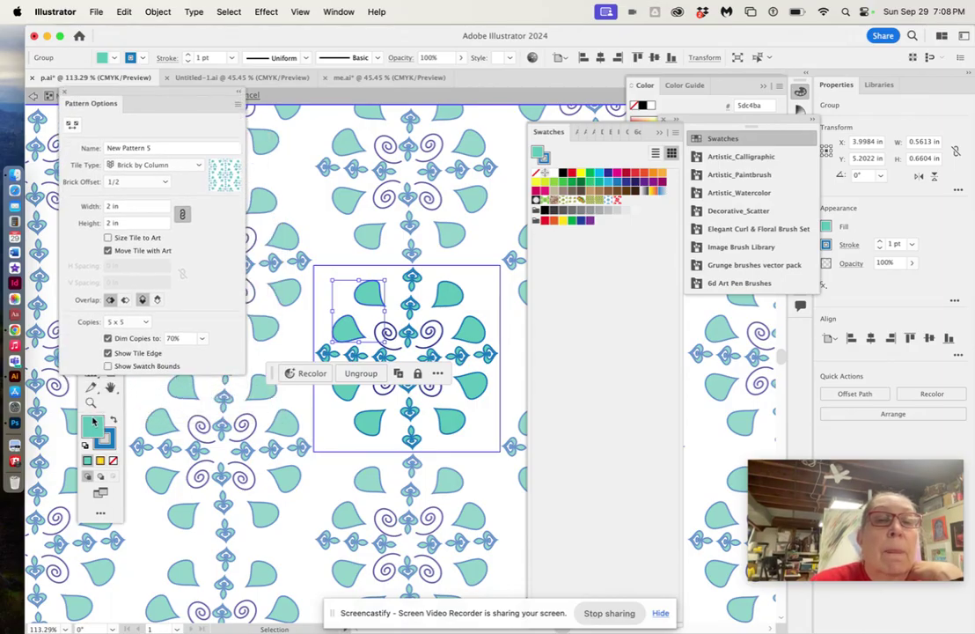
{"action": "left_click_drag", "start_coordinate": [146, 92], "coordinate": [223, 87]}
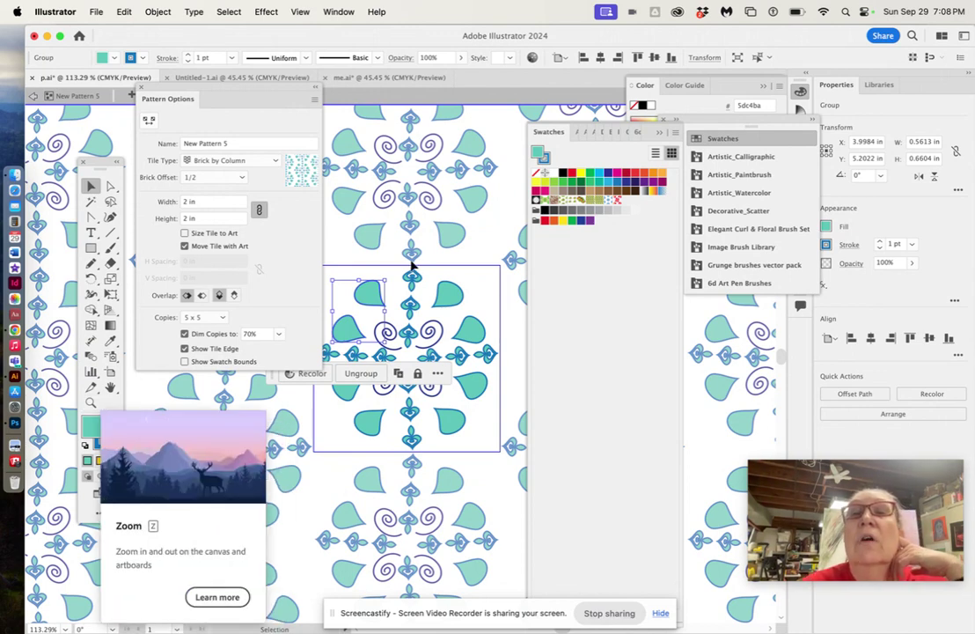
{"action": "left_click", "coordinate": [598, 175]}
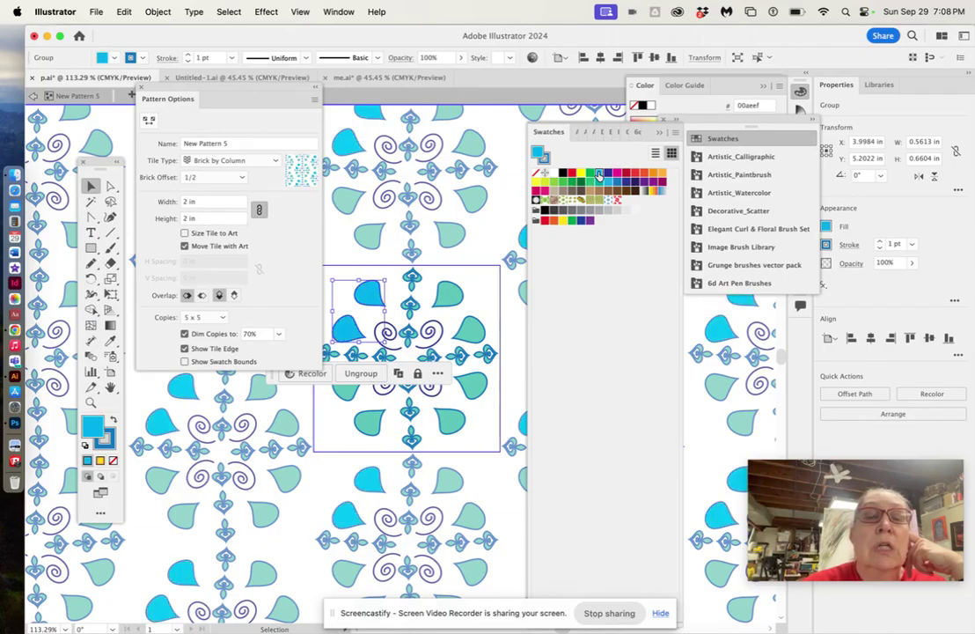
Fill the other three petal pairs in the tile with CMYK Cyan and finish editing the pattern.
{"action": "left_click_drag", "start_coordinate": [255, 91], "coordinate": [648, 230]}
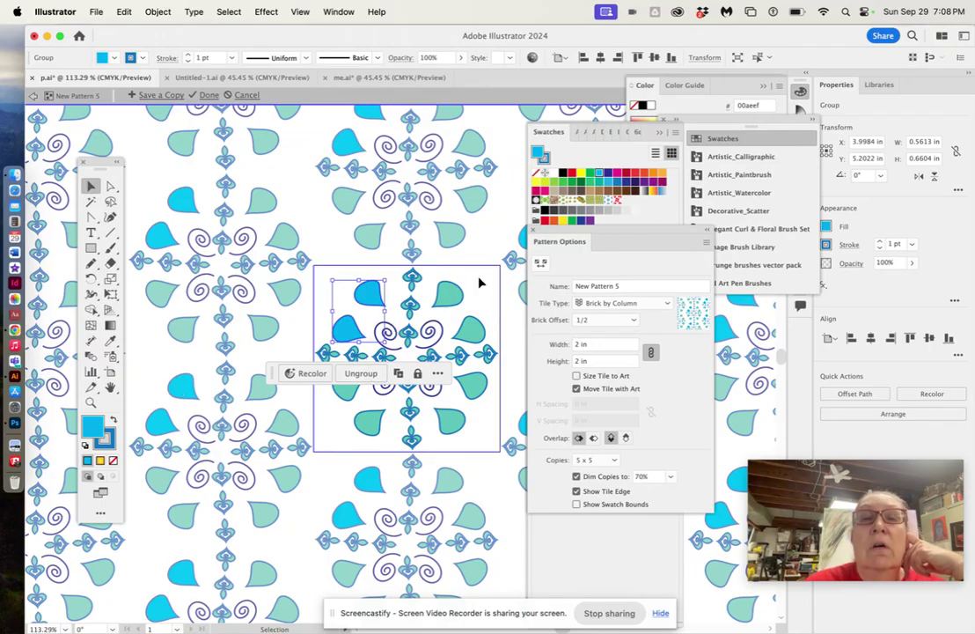
{"action": "left_click", "coordinate": [448, 294]}
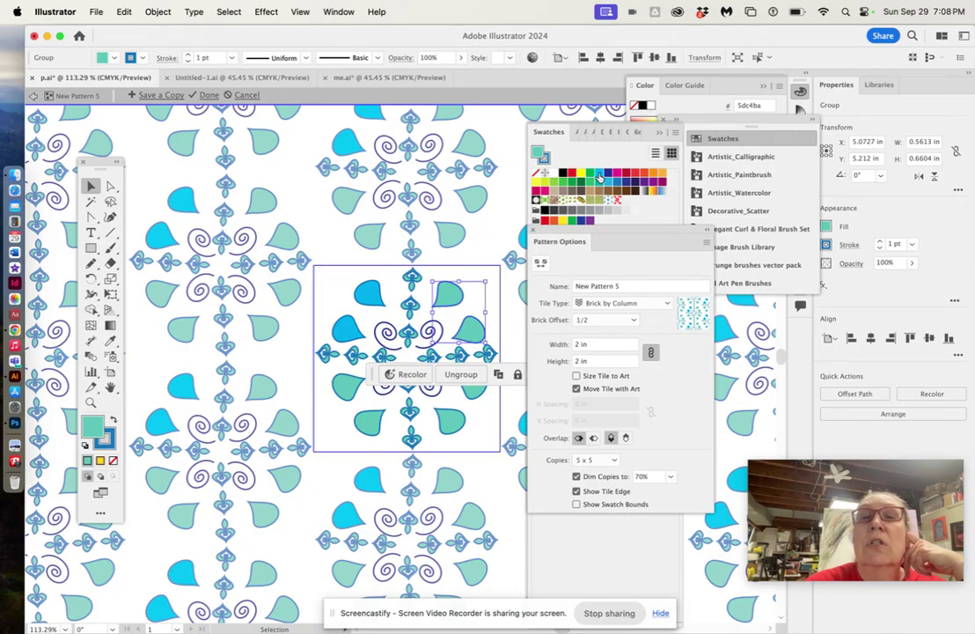
{"action": "left_click", "coordinate": [345, 389]}
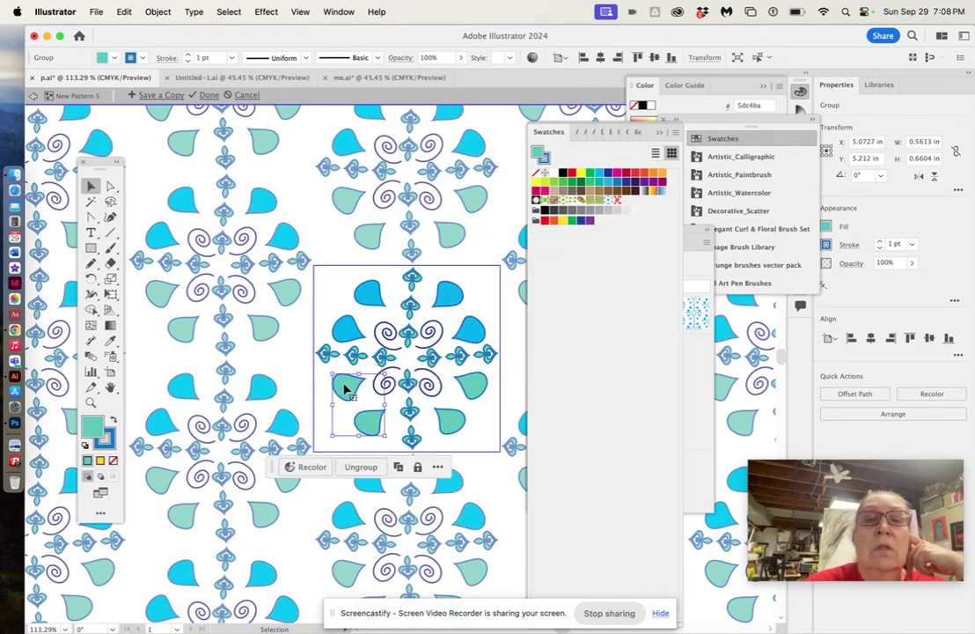
{"action": "left_click", "coordinate": [599, 174]}
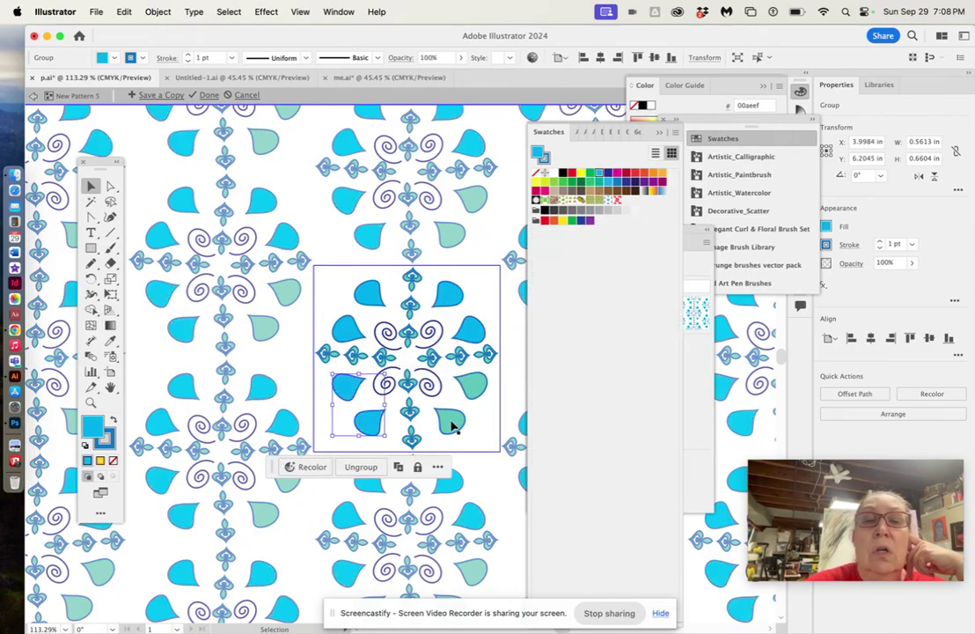
{"action": "left_click", "coordinate": [451, 422]}
{"action": "left_click", "coordinate": [599, 173]}
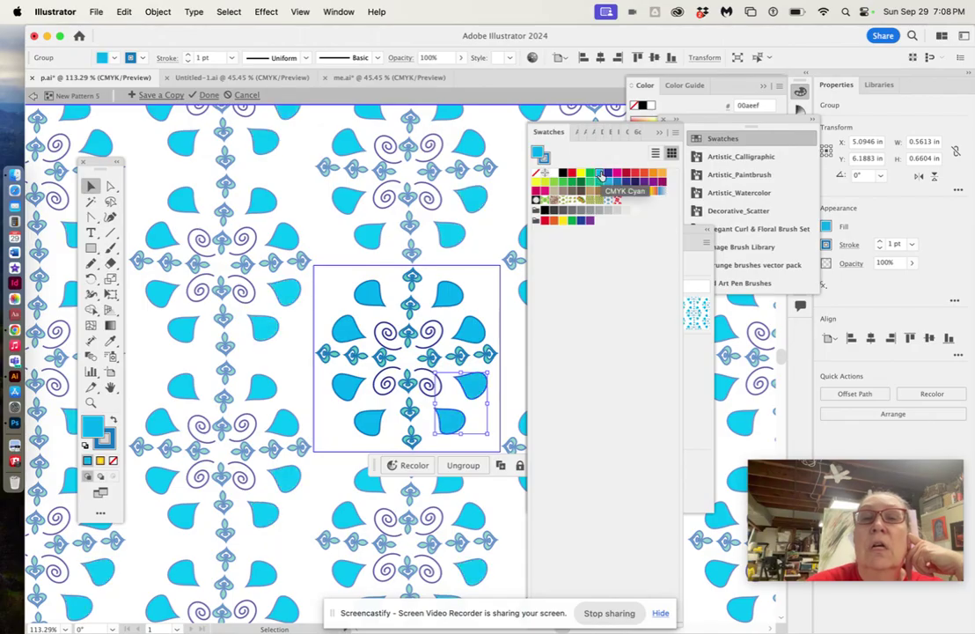
{"action": "left_click", "coordinate": [494, 240]}
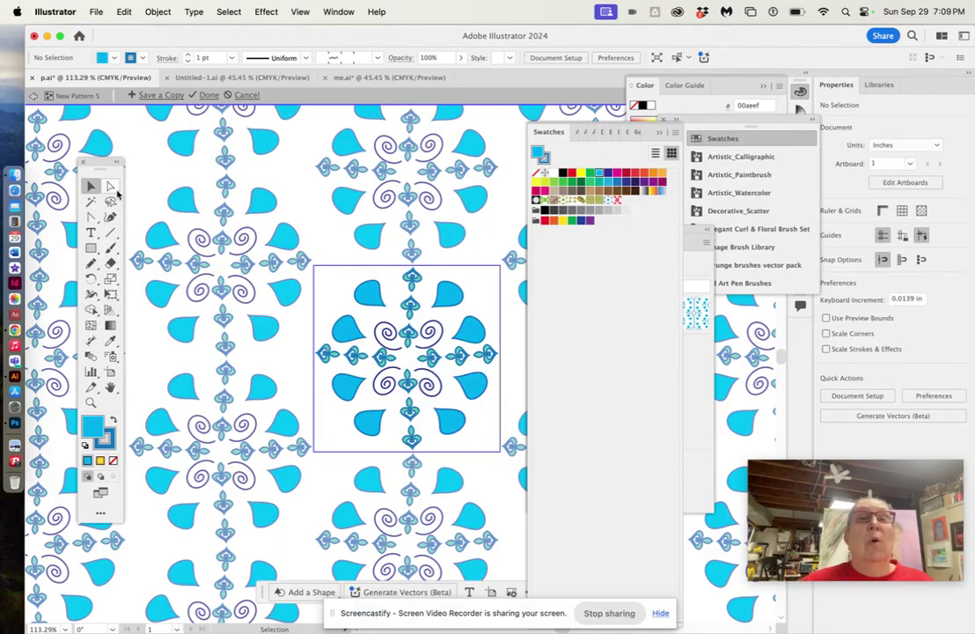
{"action": "left_click", "coordinate": [208, 95]}
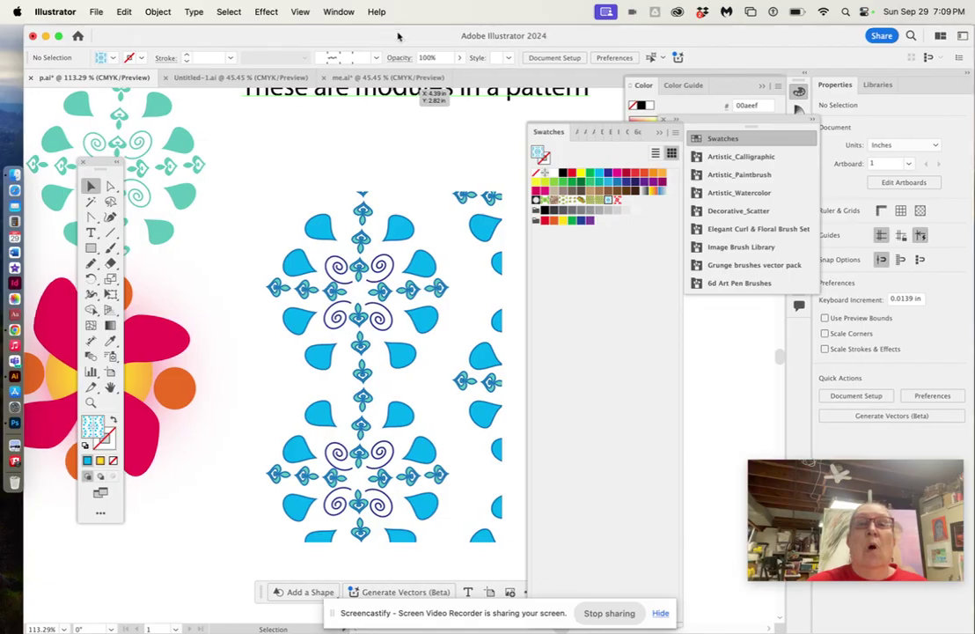
Replace the pattern-filled rectangle below the heading with a new one about 3.13 by 4.09 in.
{"action": "left_click_drag", "start_coordinate": [398, 36], "coordinate": [360, 36]}
{"action": "left_click", "coordinate": [366, 288]}
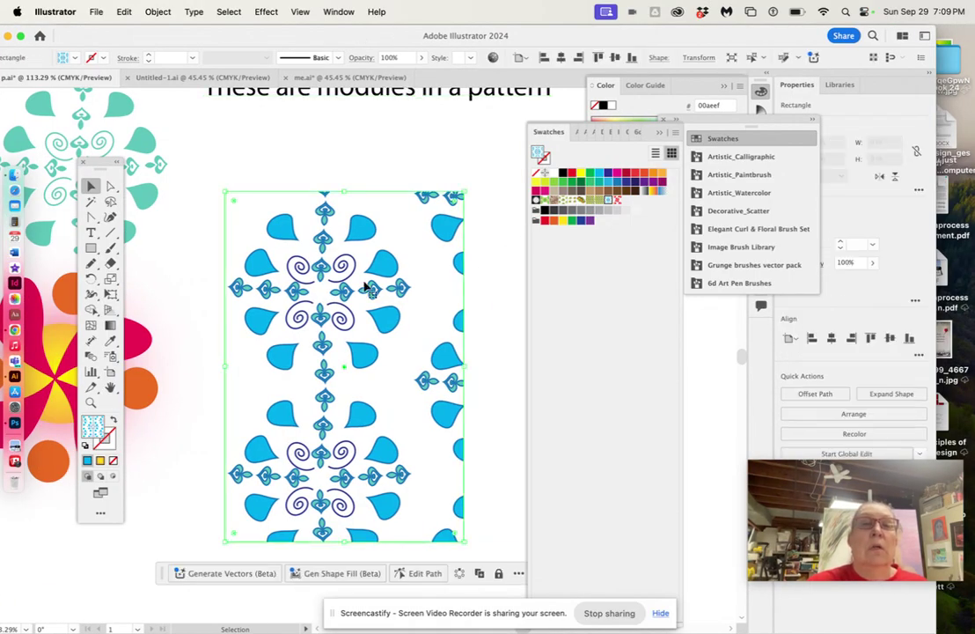
{"action": "key", "text": "Delete"}
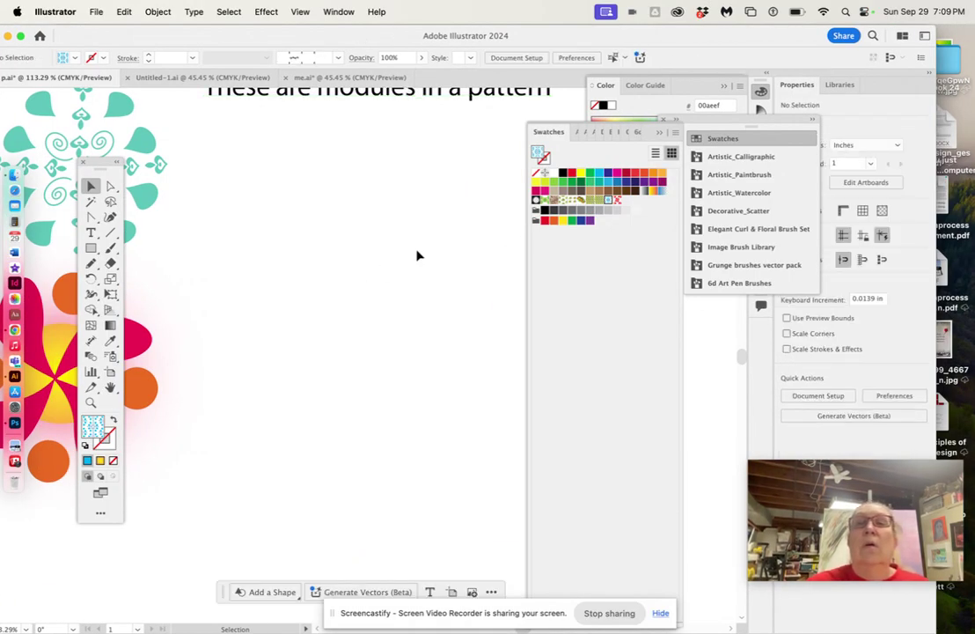
{"action": "left_click", "coordinate": [90, 247]}
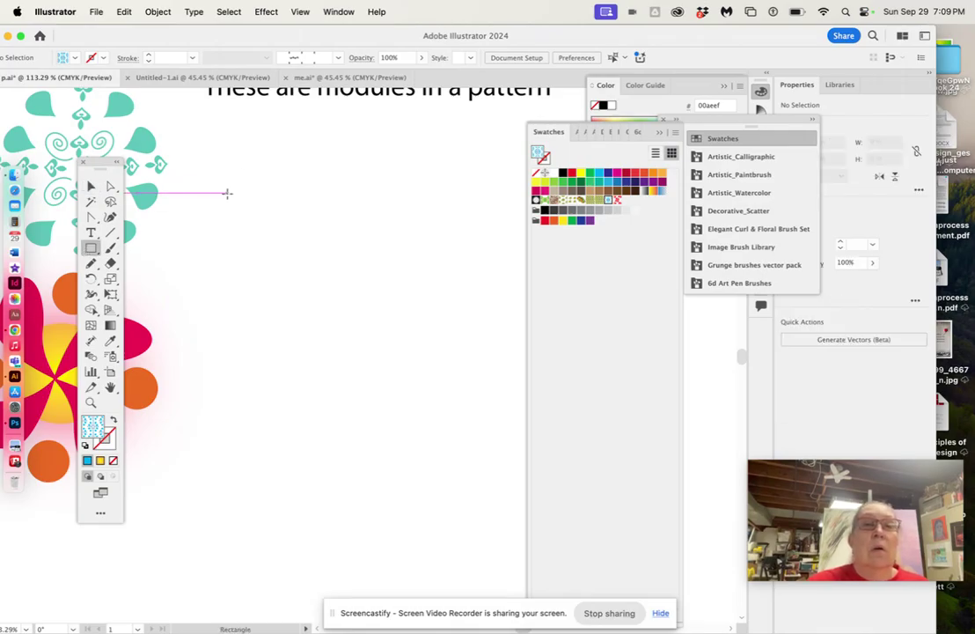
{"action": "left_click_drag", "start_coordinate": [227, 193], "coordinate": [519, 575]}
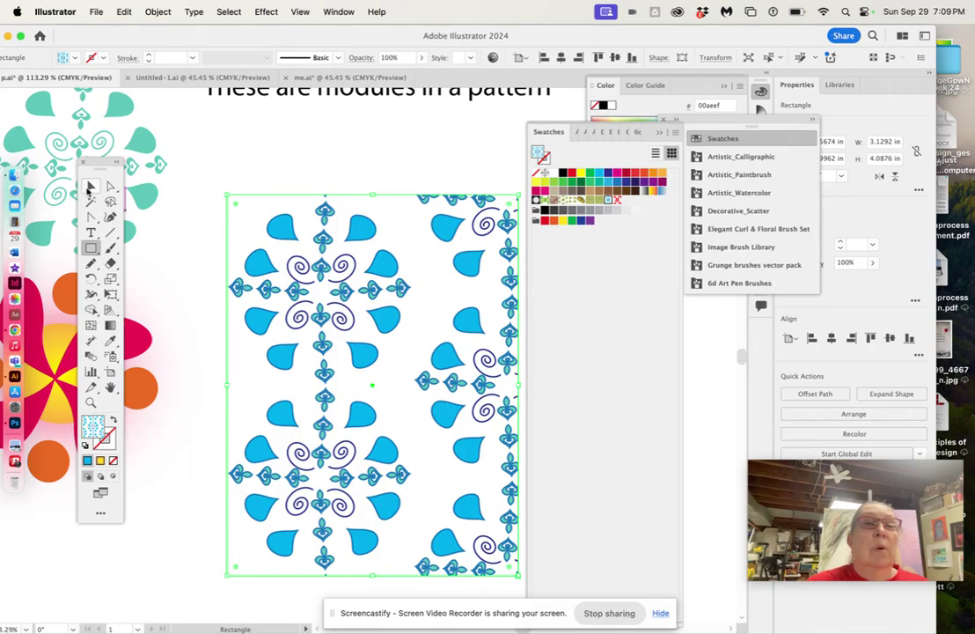
{"action": "left_click", "coordinate": [91, 186]}
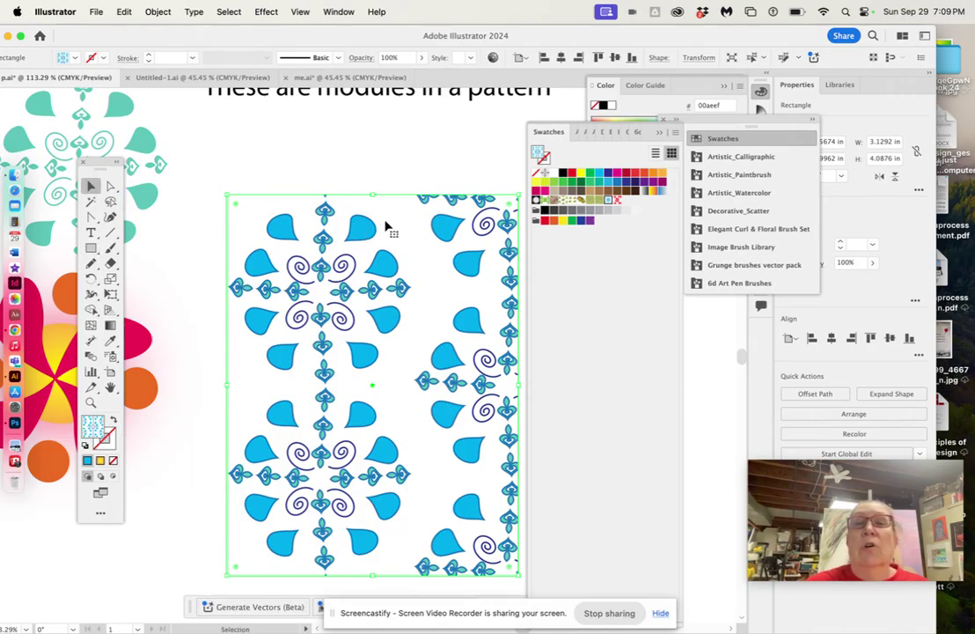
Scale only the new rectangle's pattern fill uniformly to 30%, leaving the object itself untransformed.
{"action": "left_click", "coordinate": [160, 12]}
{"action": "mouse_move", "coordinate": [167, 36]}
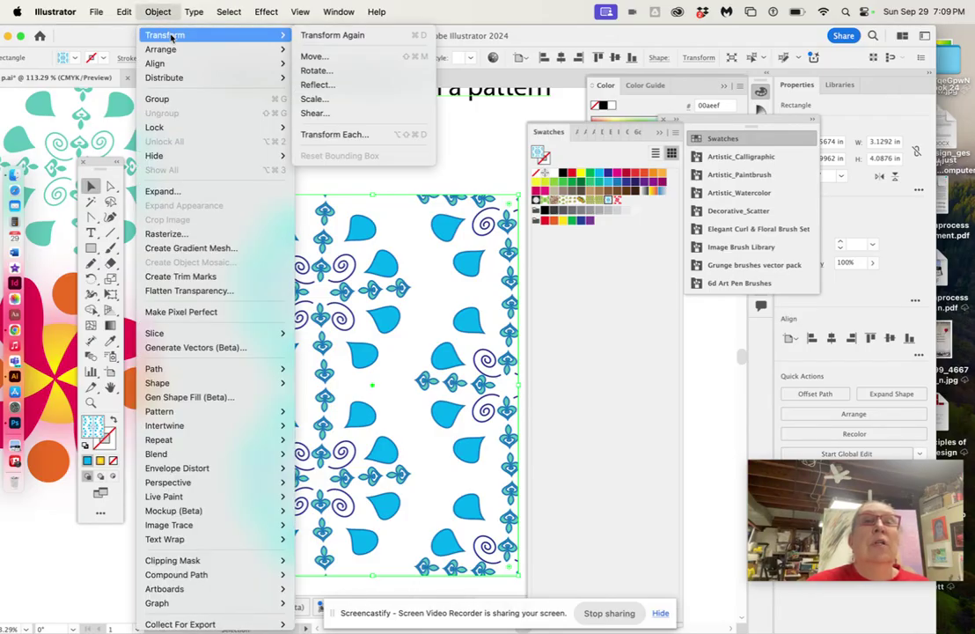
{"action": "left_click", "coordinate": [315, 100]}
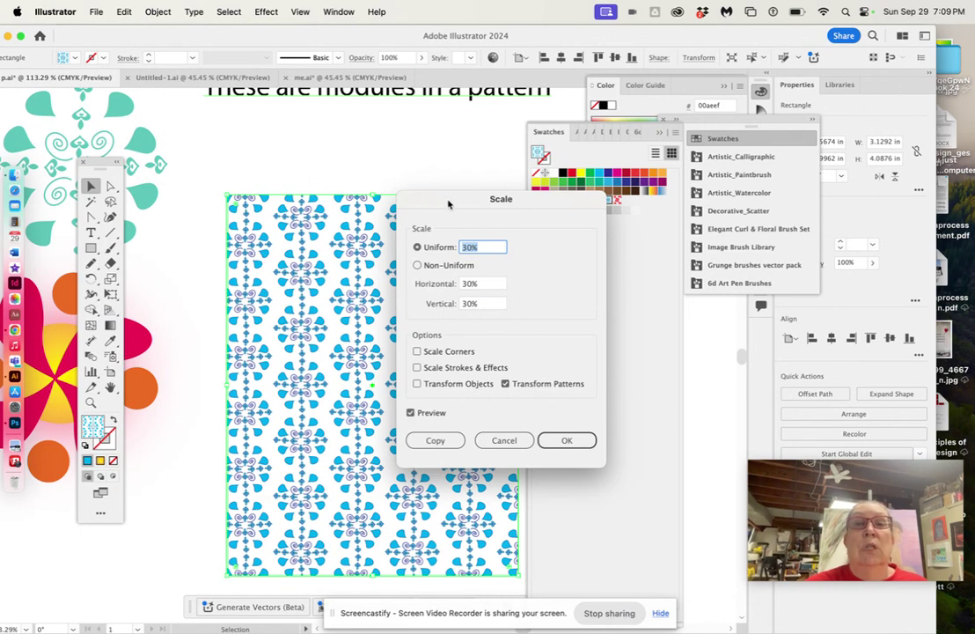
{"action": "left_click_drag", "start_coordinate": [450, 203], "coordinate": [560, 167]}
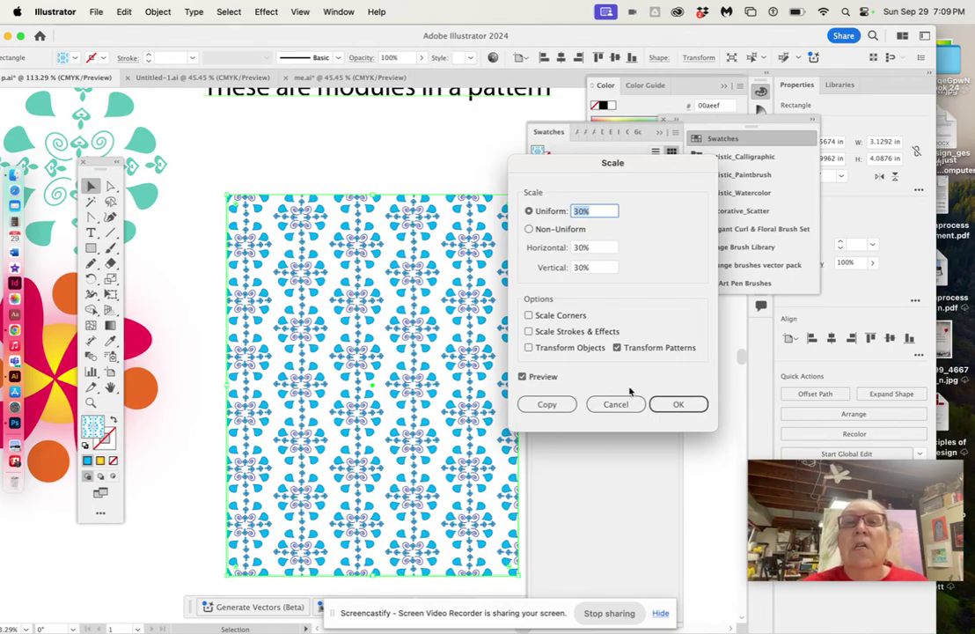
{"action": "left_click", "coordinate": [678, 404]}
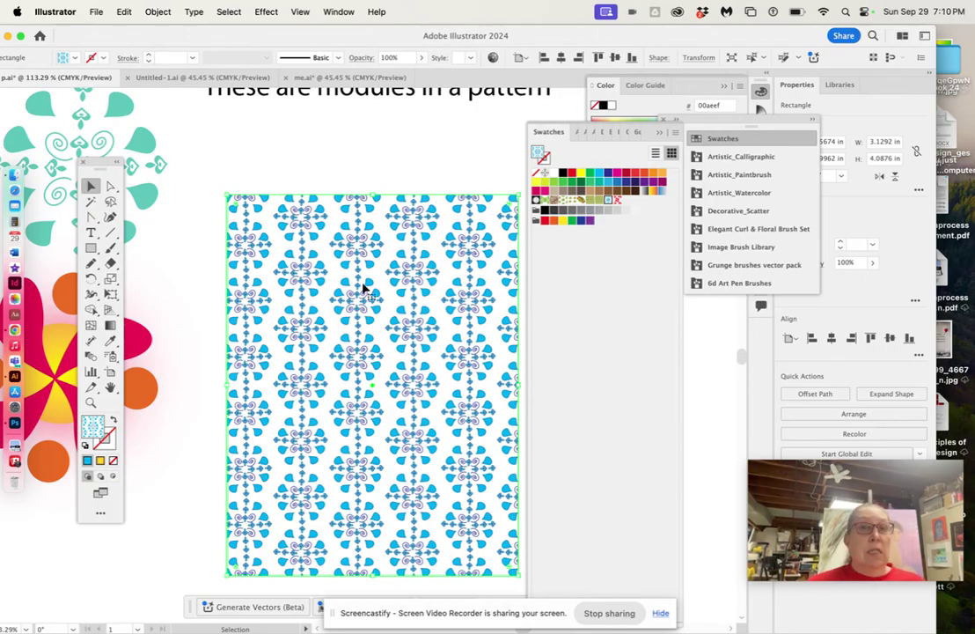
Review the artwork in Untitled-1.ai and me.ai, then return to p.ai and bring its window fully into view.
{"action": "left_click_drag", "start_coordinate": [364, 288], "coordinate": [326, 83]}
{"action": "left_click", "coordinate": [235, 76]}
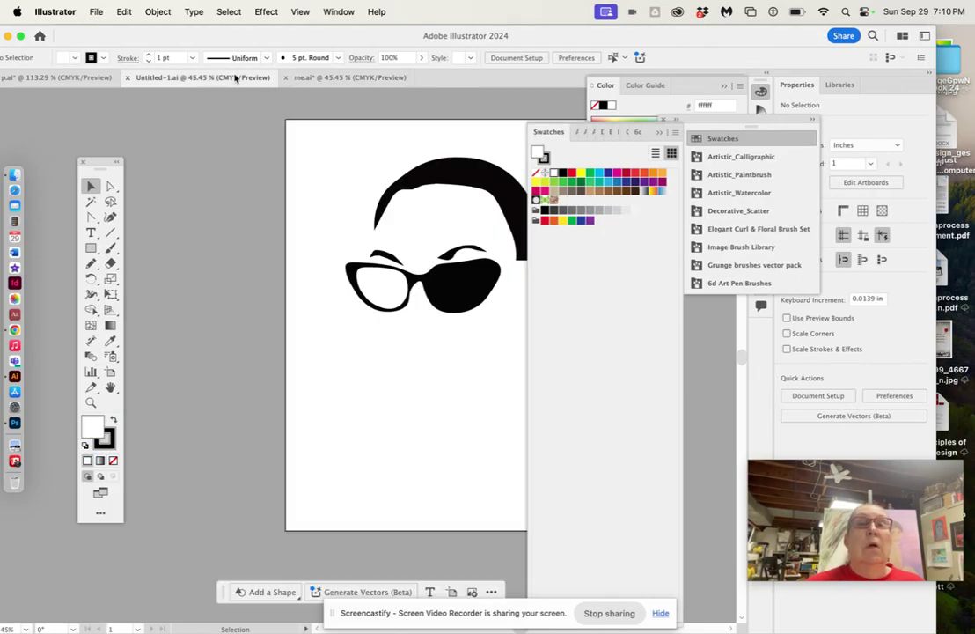
{"action": "left_click", "coordinate": [349, 78]}
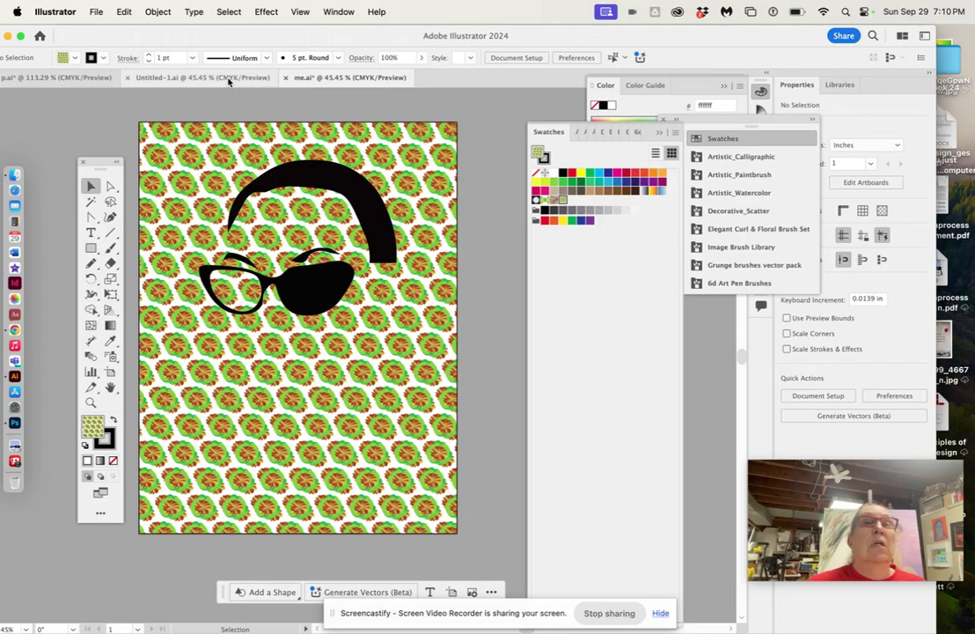
{"action": "left_click", "coordinate": [231, 78]}
{"action": "key", "text": "super+0"}
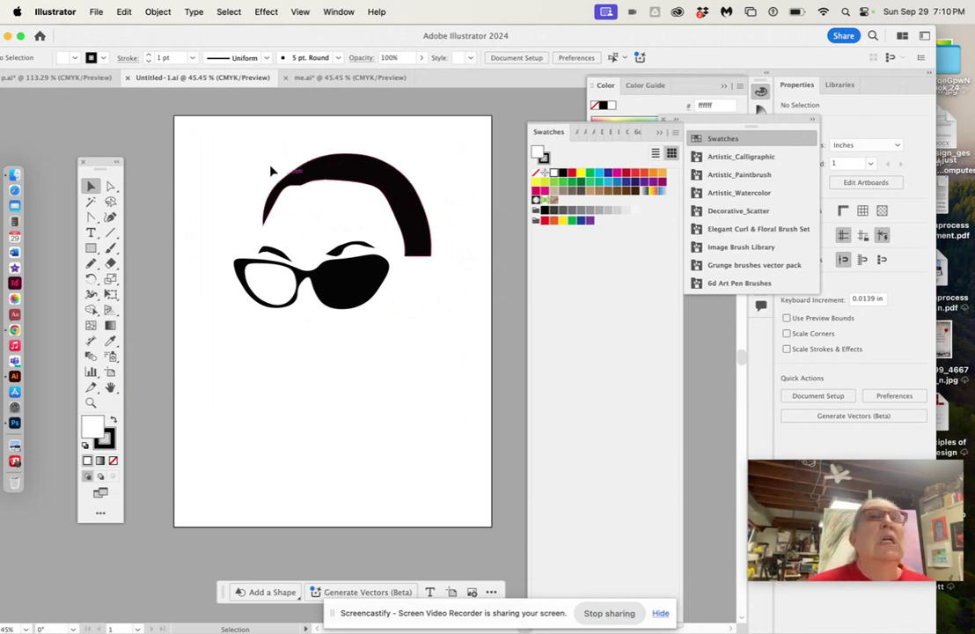
{"action": "left_click", "coordinate": [76, 81]}
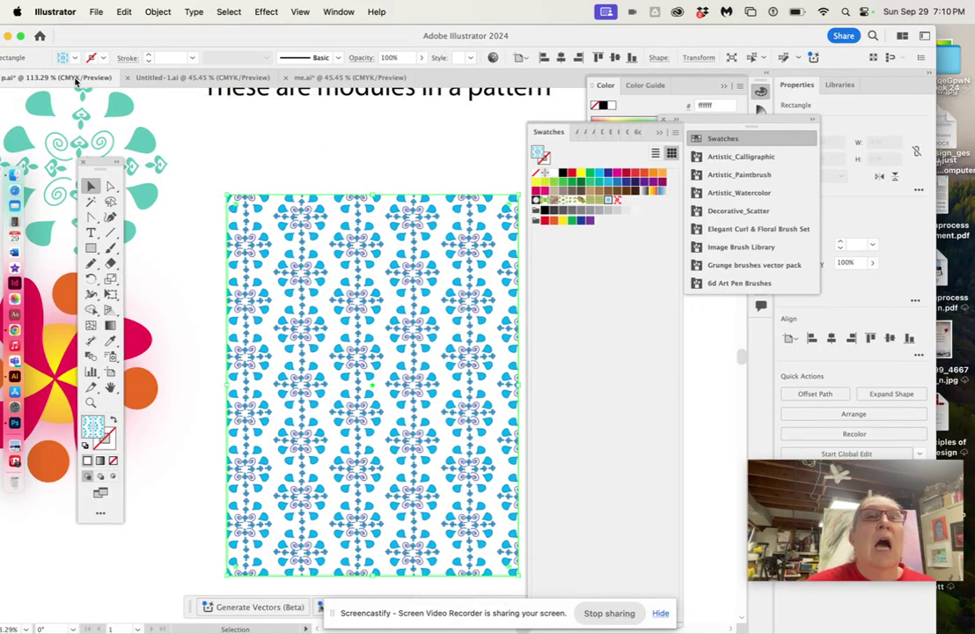
{"action": "double_click", "coordinate": [197, 36]}
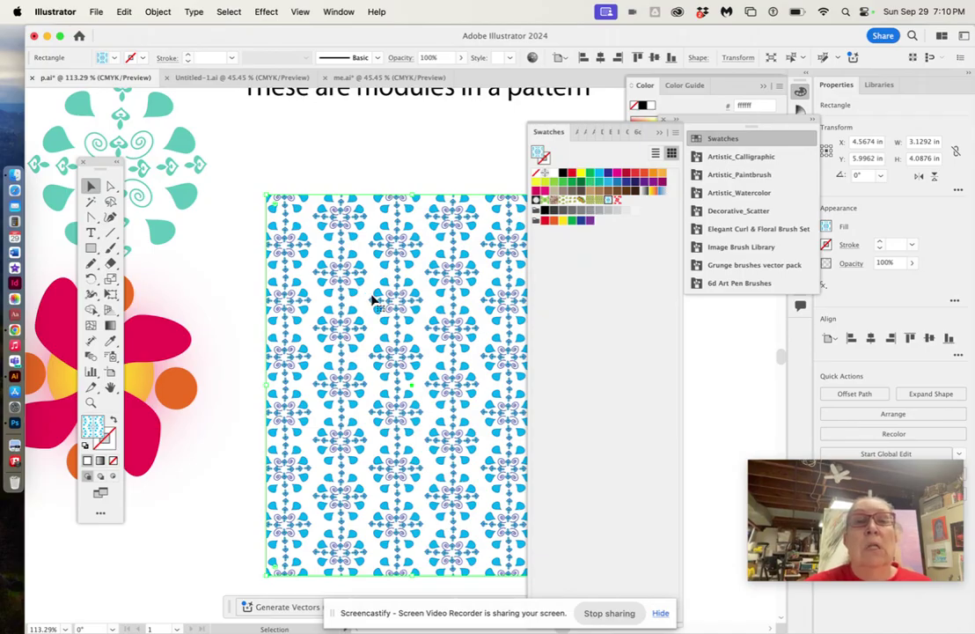
Copy the pattern-filled rectangle from p.ai into Untitled-1.ai and enlarge it to about 8.46 by 11.12 in over the artboard.
{"action": "scroll", "coordinate": [380, 306], "scroll_direction": "right", "scroll_amount": 5}
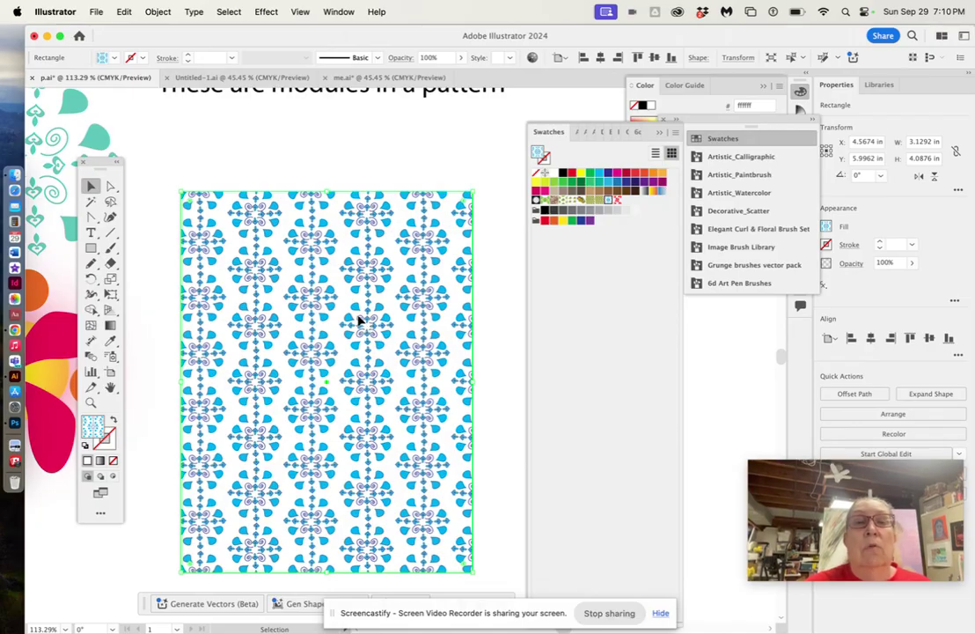
{"action": "mouse_move", "coordinate": [359, 321]}
{"action": "left_mouse_down"}
{"action": "mouse_move", "coordinate": [294, 188]}
{"action": "mouse_move", "coordinate": [285, 87]}
{"action": "mouse_move", "coordinate": [343, 365]}
{"action": "left_mouse_up"}
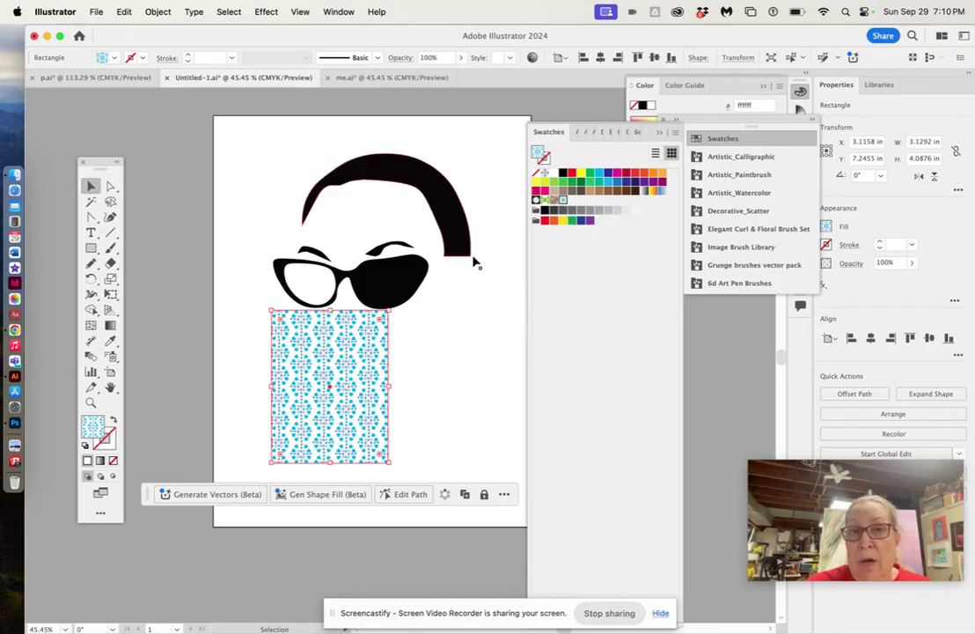
{"action": "scroll", "coordinate": [474, 262], "scroll_direction": "right", "scroll_amount": 2}
{"action": "left_click_drag", "start_coordinate": [294, 341], "coordinate": [236, 146]}
{"action": "left_click_drag", "start_coordinate": [285, 274], "coordinate": [482, 532]}
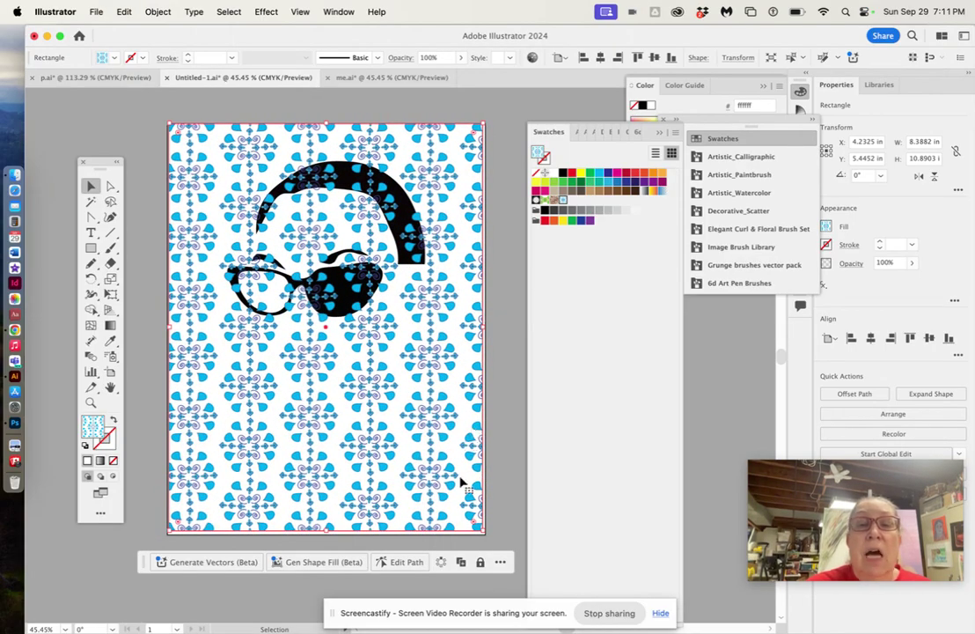
{"action": "left_click_drag", "start_coordinate": [480, 527], "coordinate": [488, 542]}
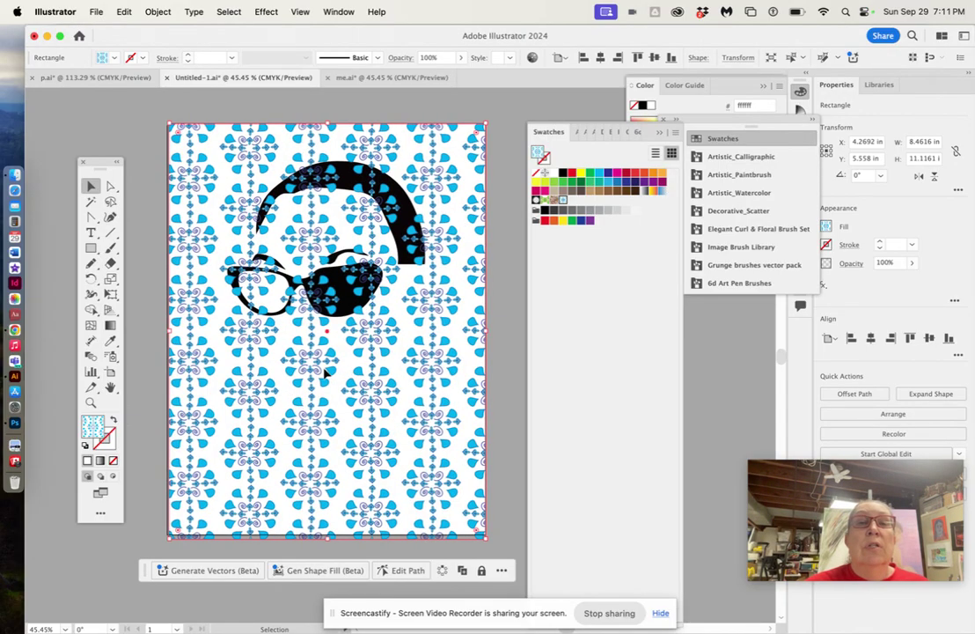
{"action": "double_click", "coordinate": [324, 371]}
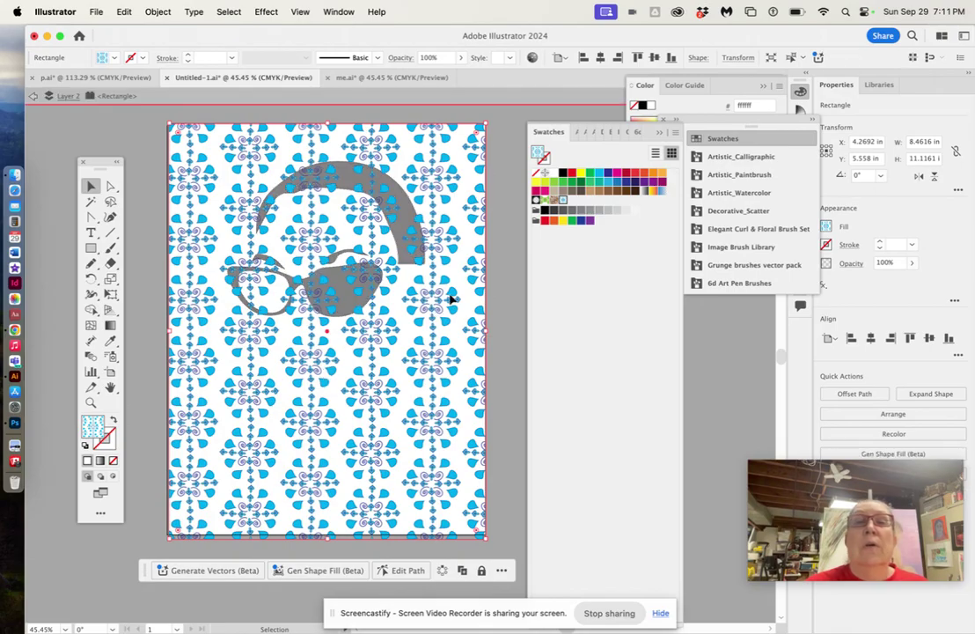
{"action": "double_click", "coordinate": [514, 272]}
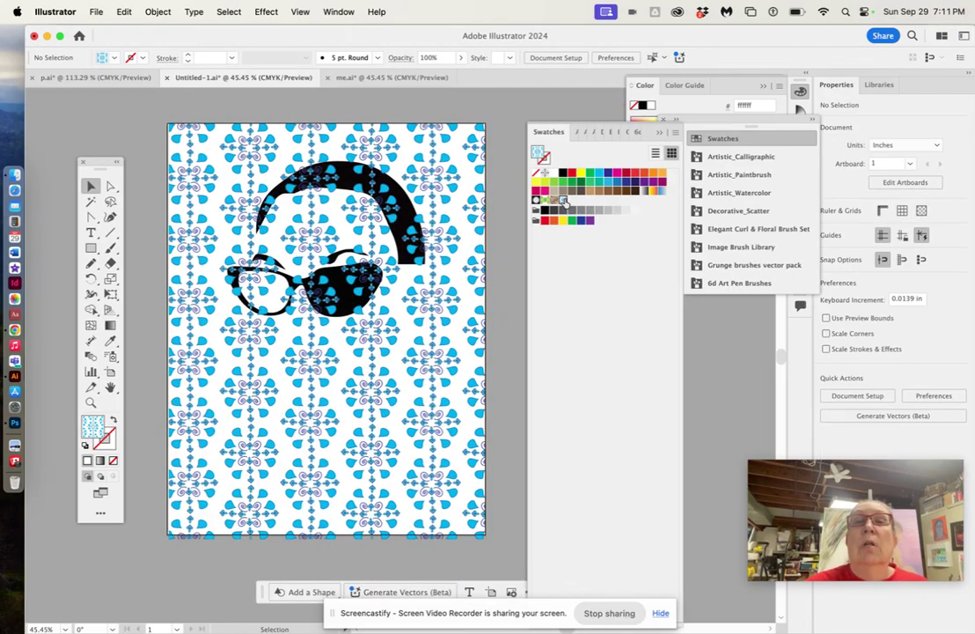
{"action": "double_click", "coordinate": [562, 201]}
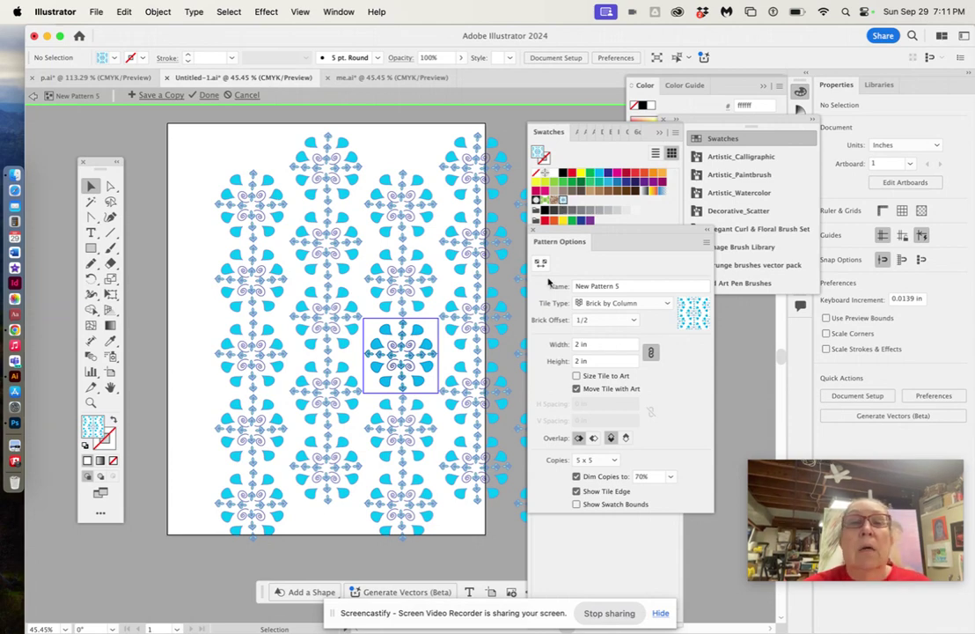
{"action": "left_click", "coordinate": [578, 344]}
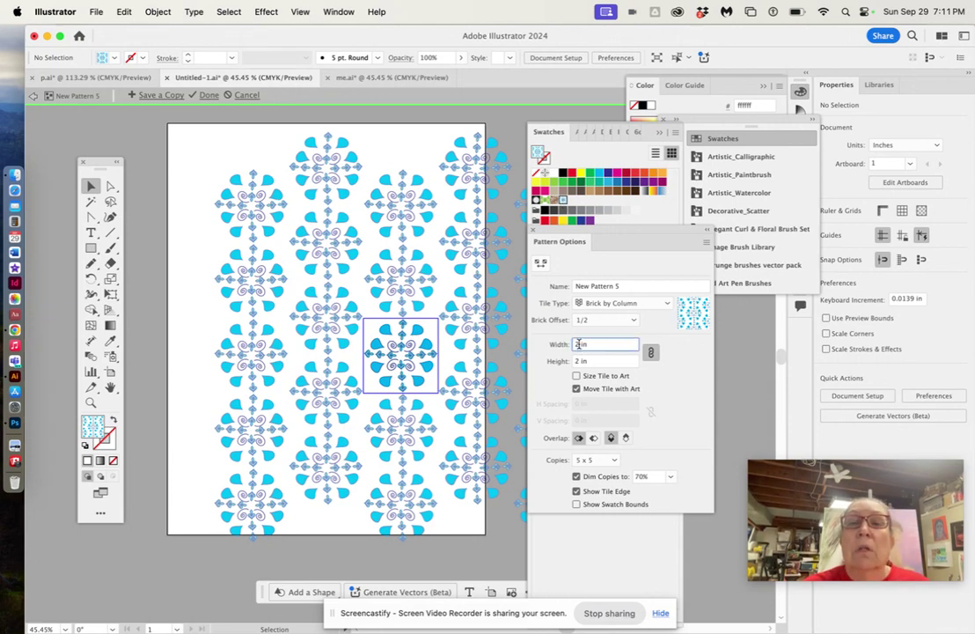
{"action": "left_click_drag", "start_coordinate": [578, 344], "coordinate": [529, 350]}
{"action": "left_click", "coordinate": [499, 125]}
{"action": "key", "text": "Escape"}
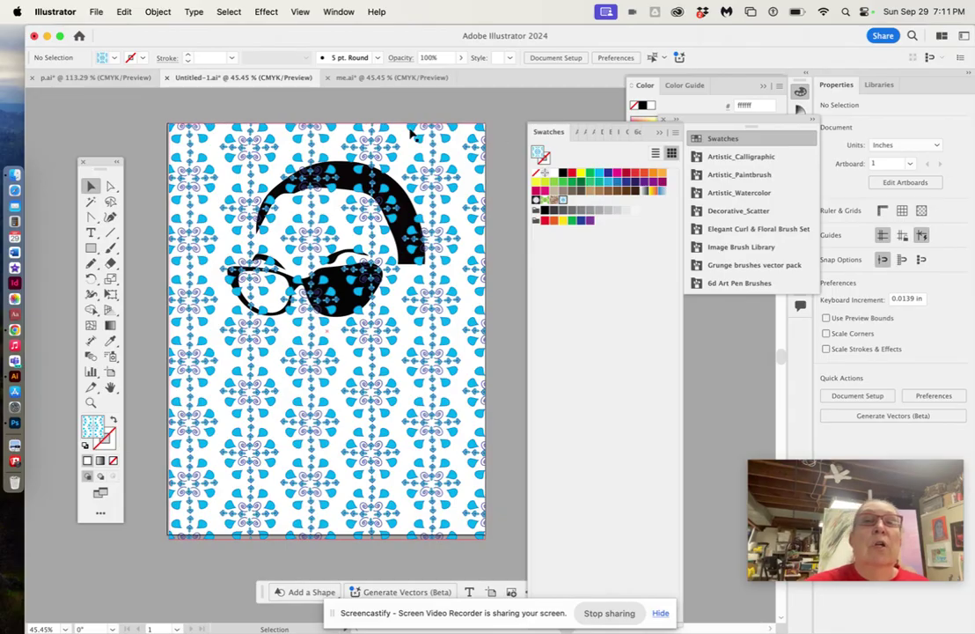
Scale only the large rectangle's pattern fill uniformly to 30%, leaving the object itself untransformed.
{"action": "left_click", "coordinate": [250, 159]}
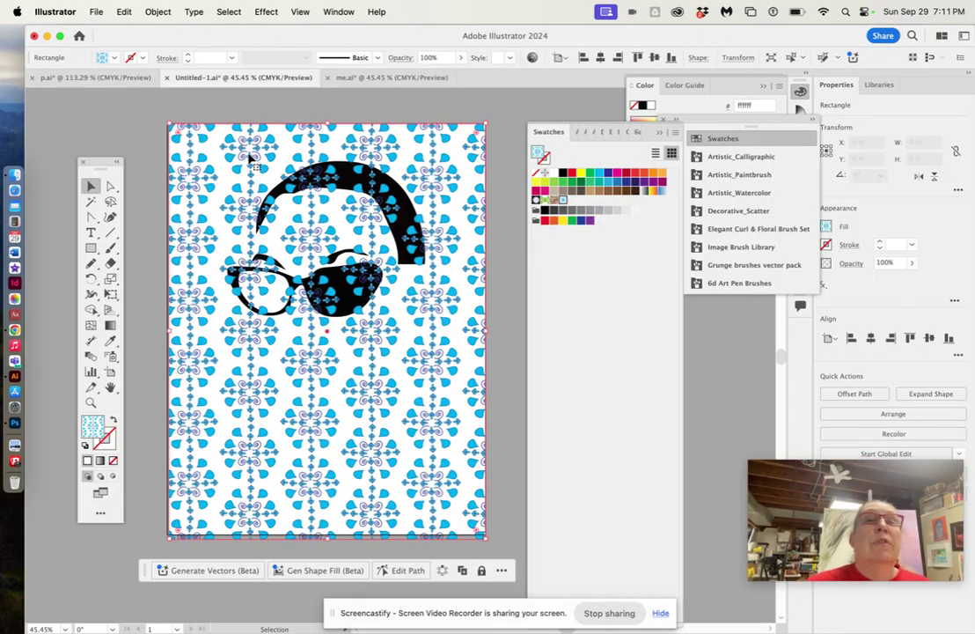
{"action": "left_click", "coordinate": [158, 13]}
{"action": "mouse_move", "coordinate": [168, 38]}
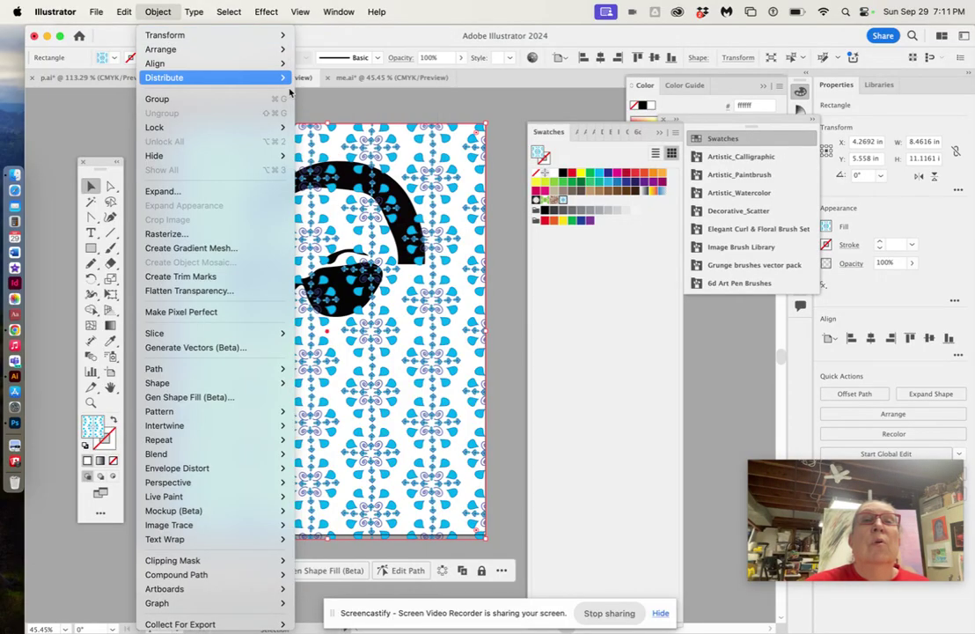
{"action": "left_click", "coordinate": [314, 98]}
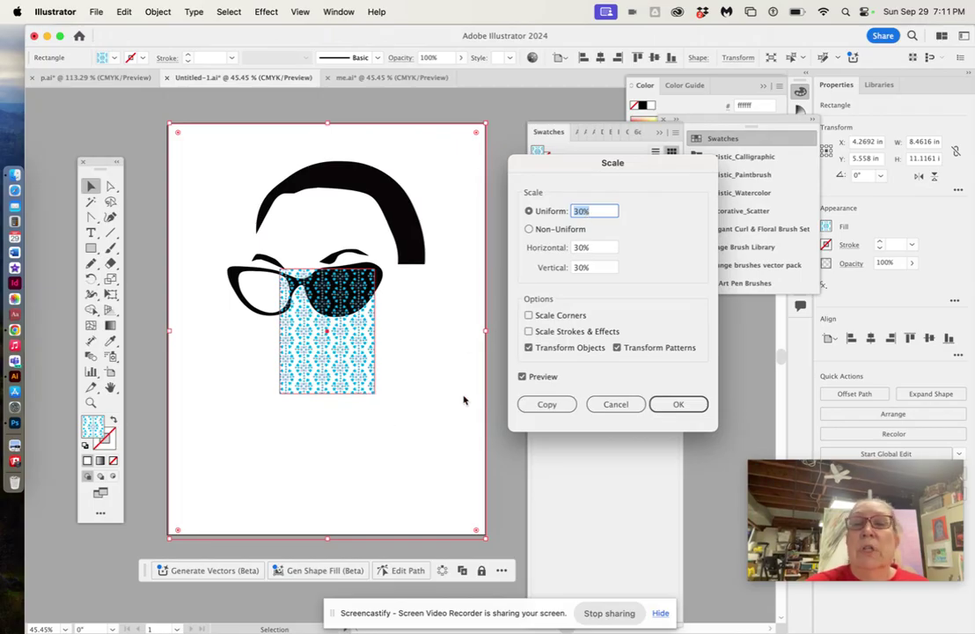
{"action": "left_click", "coordinate": [529, 347]}
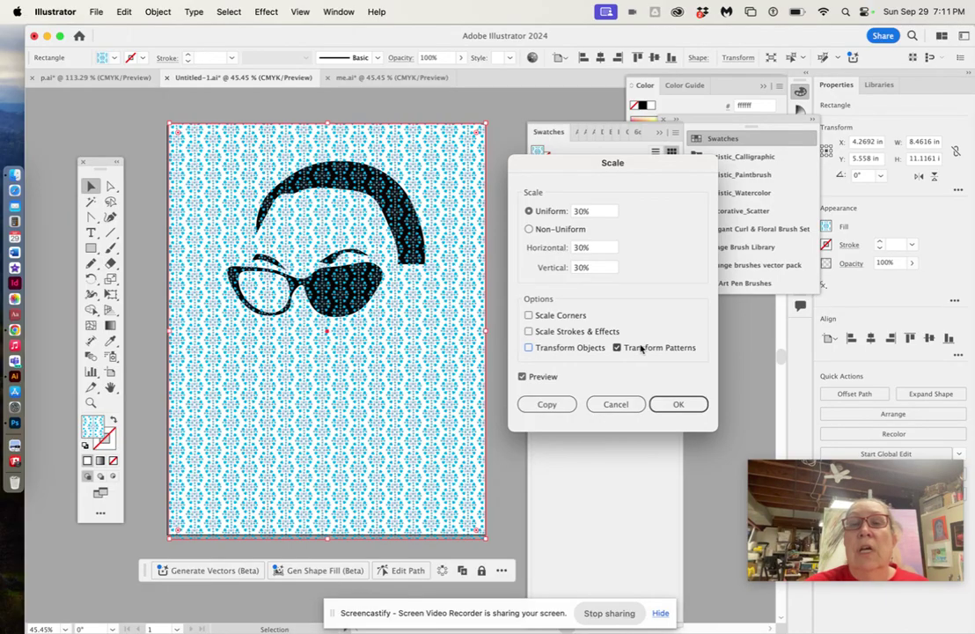
{"action": "left_click", "coordinate": [677, 405]}
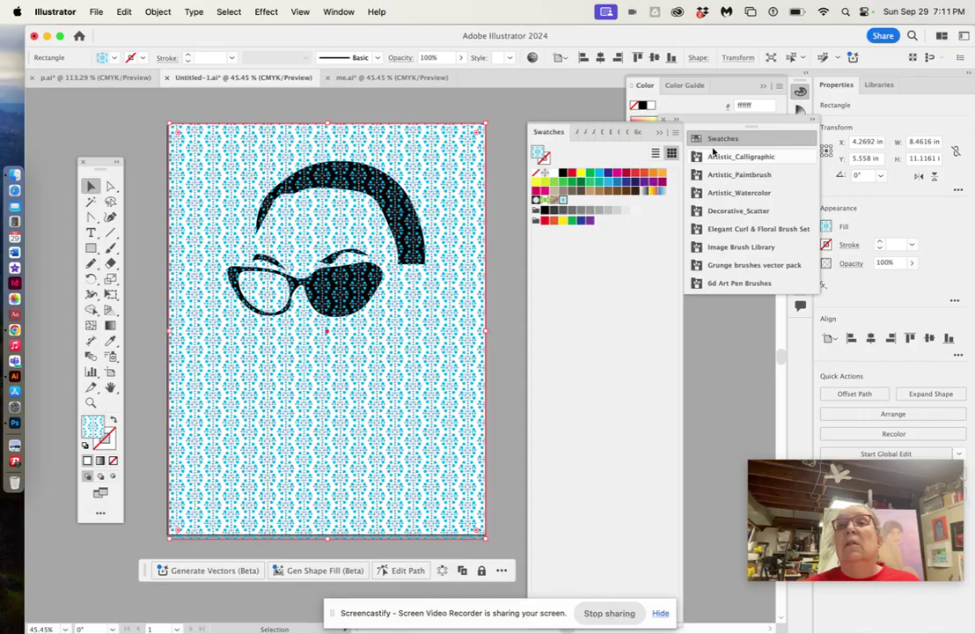
Move the patterned rectangle below the hair, eyebrow and glasses shapes in Layer 2, keeping Layer 1 locked.
{"action": "mouse_move", "coordinate": [651, 125]}
{"action": "left_mouse_down"}
{"action": "mouse_move", "coordinate": [809, 123]}
{"action": "mouse_move", "coordinate": [717, 307]}
{"action": "left_mouse_up"}
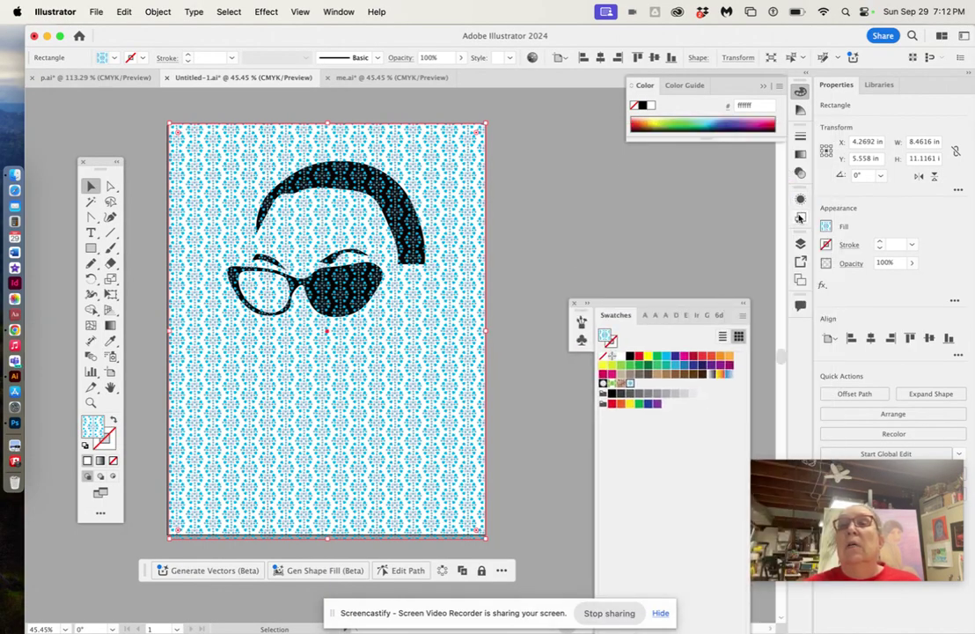
{"action": "left_click", "coordinate": [800, 242]}
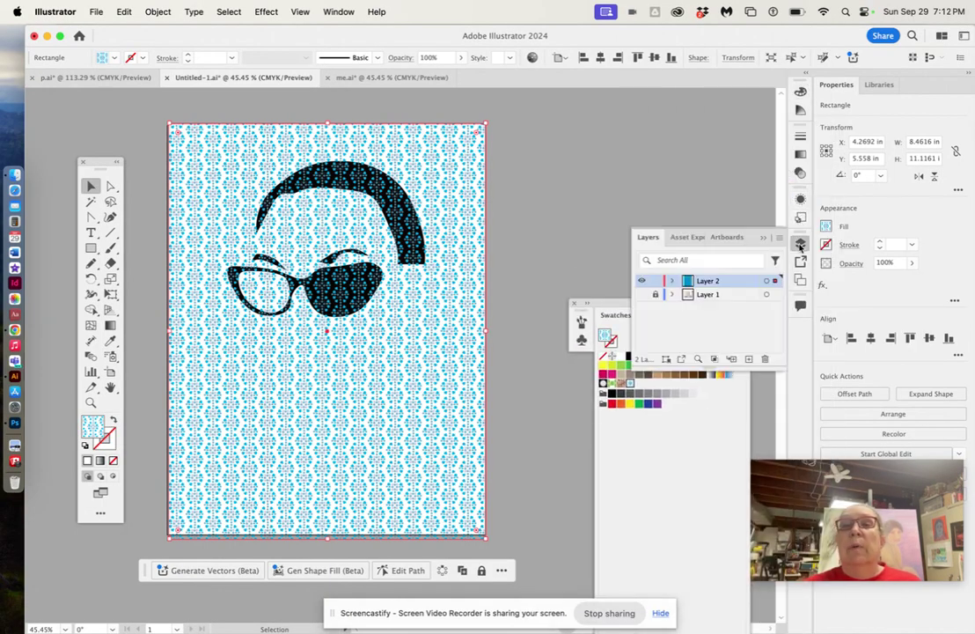
{"action": "left_click", "coordinate": [655, 295]}
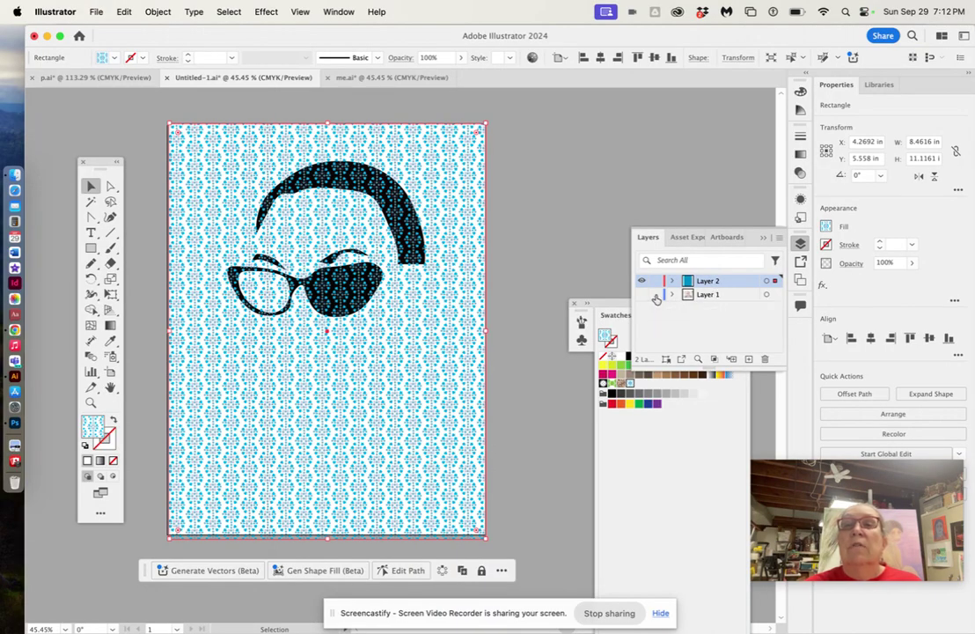
{"action": "left_click", "coordinate": [656, 295]}
{"action": "left_click", "coordinate": [673, 281]}
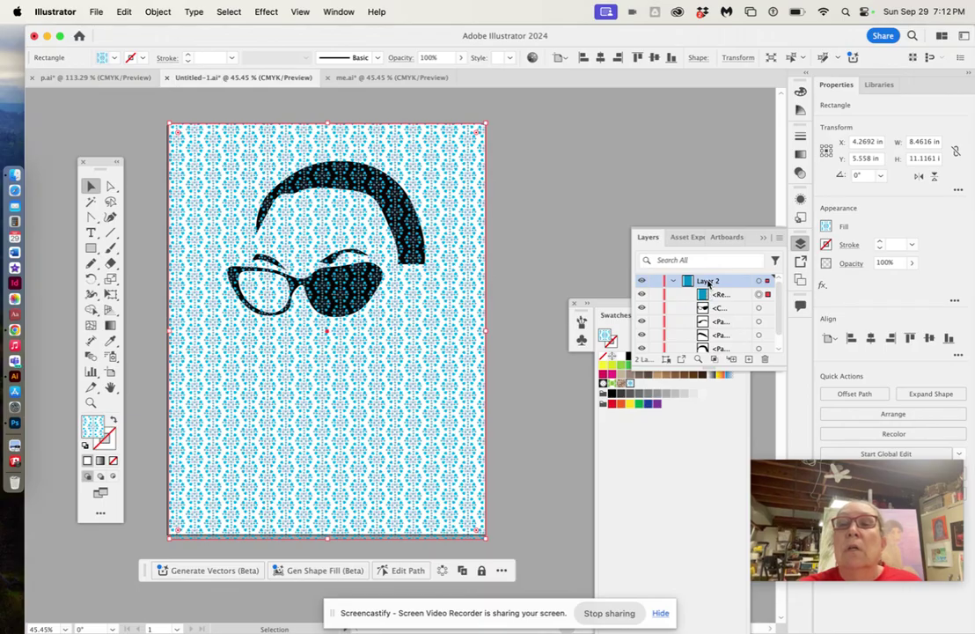
{"action": "scroll", "coordinate": [687, 348], "scroll_direction": "down", "scroll_amount": 1}
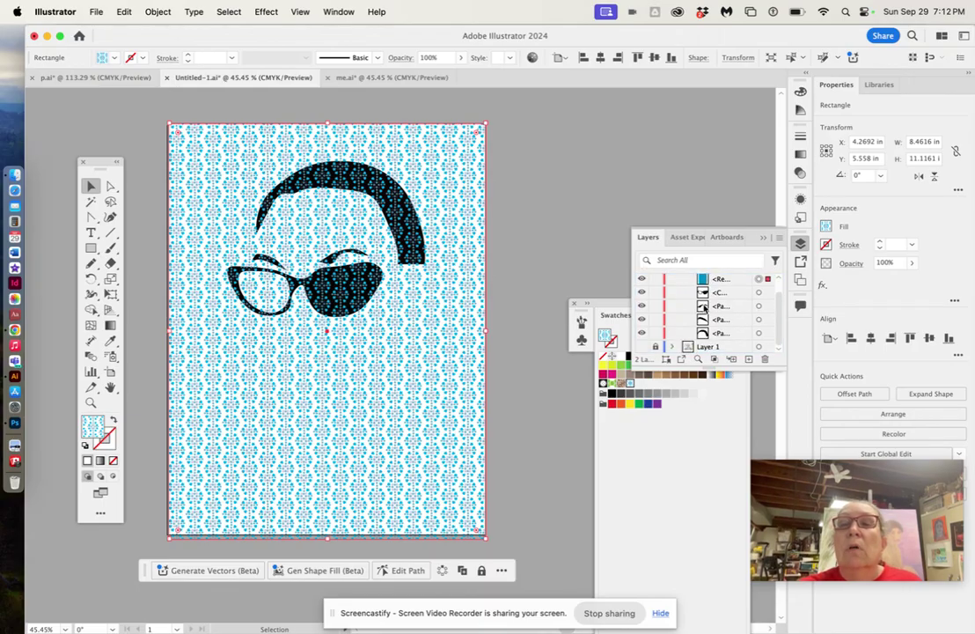
{"action": "left_click_drag", "start_coordinate": [723, 280], "coordinate": [720, 345]}
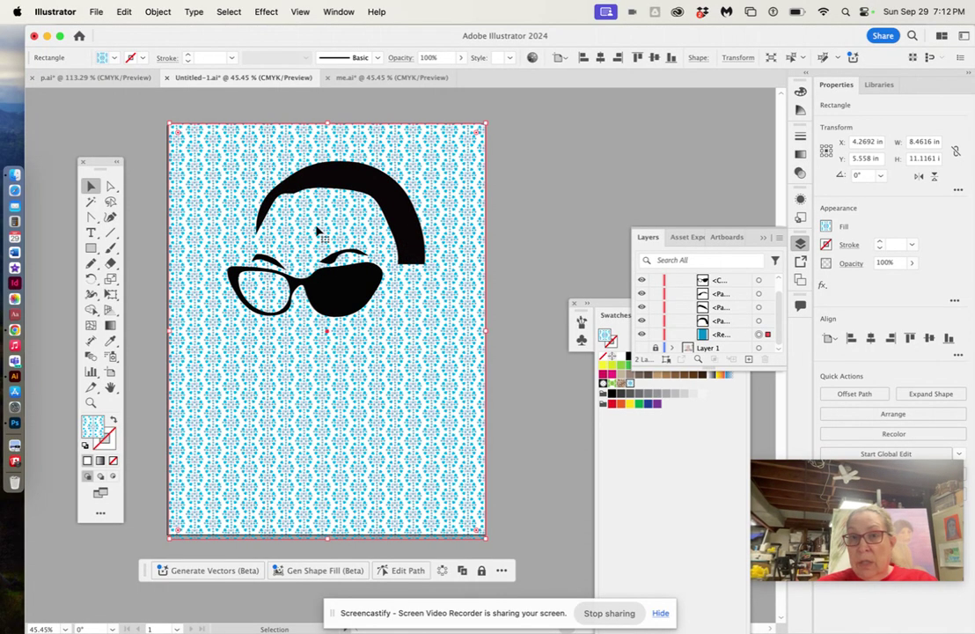
Show the reference photo on Layer 1 to examine it through the pattern, and hide it again.
{"action": "left_click", "coordinate": [642, 349]}
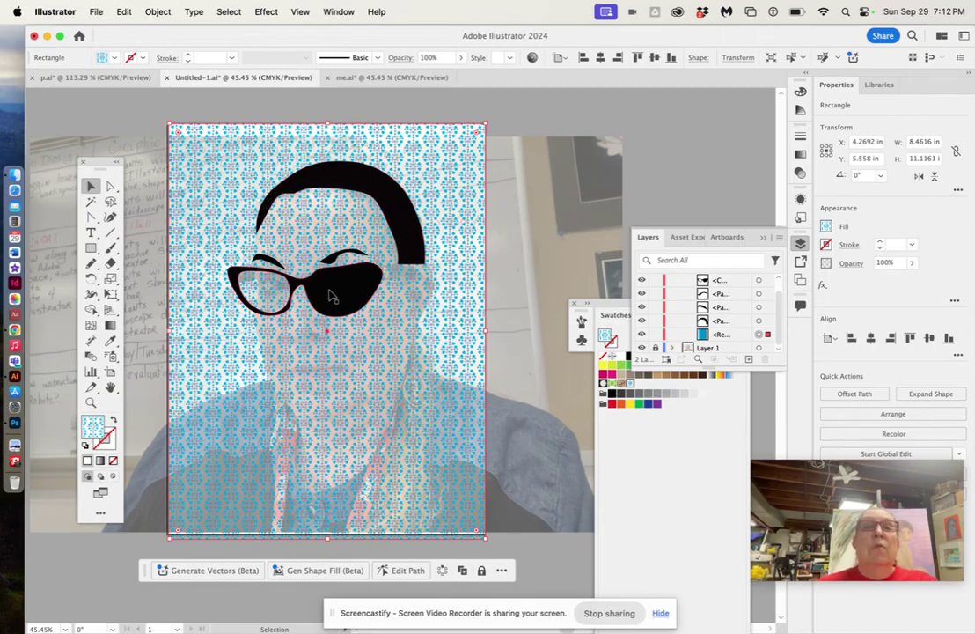
{"action": "left_click", "coordinate": [715, 348]}
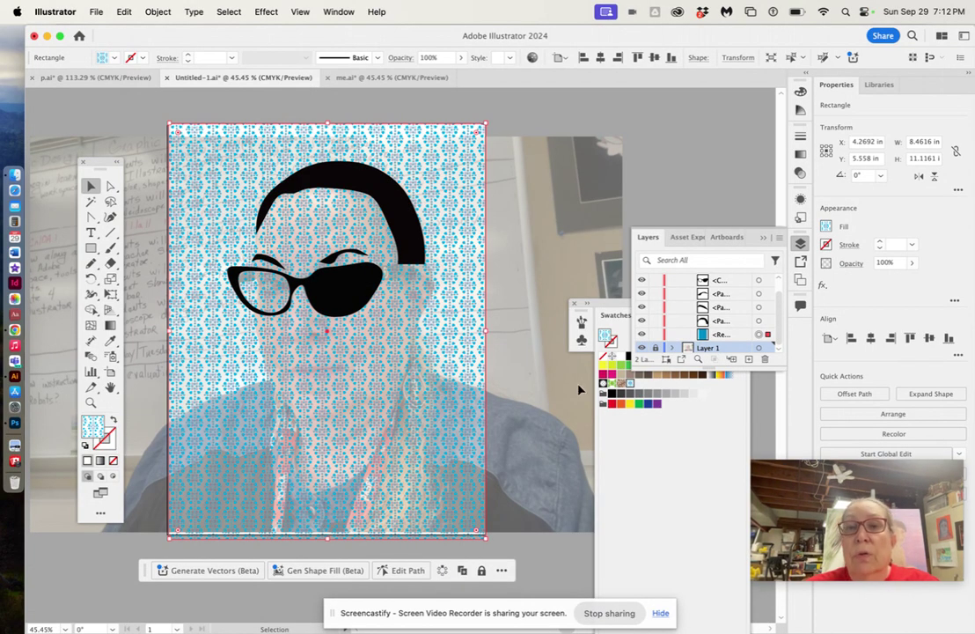
{"action": "left_click", "coordinate": [642, 352]}
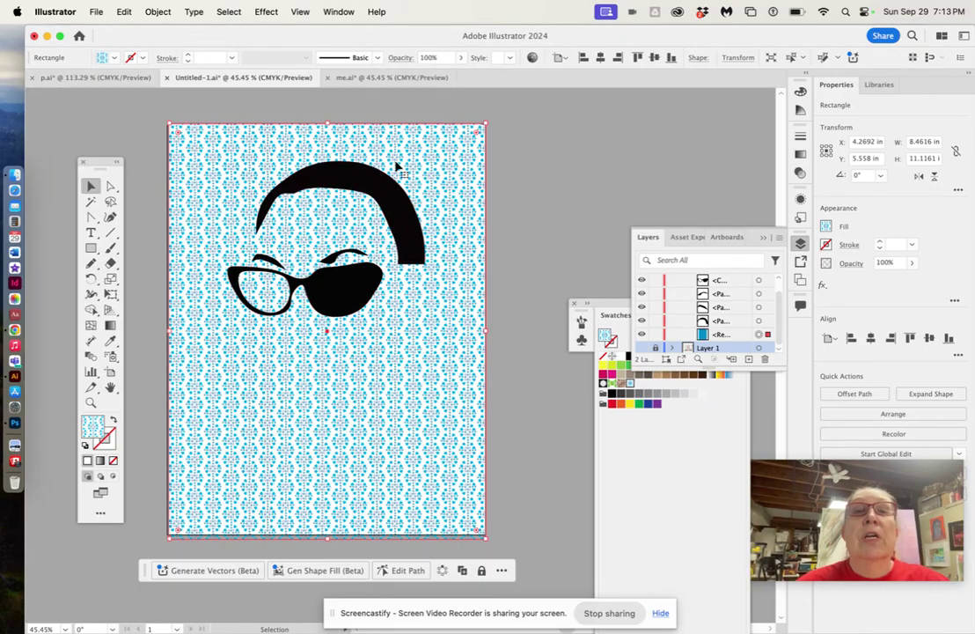
Draw a new 8.5 by 11 in rectangle that covers the whole artboard.
{"action": "scroll", "coordinate": [222, 176], "scroll_direction": "up", "scroll_amount": 1}
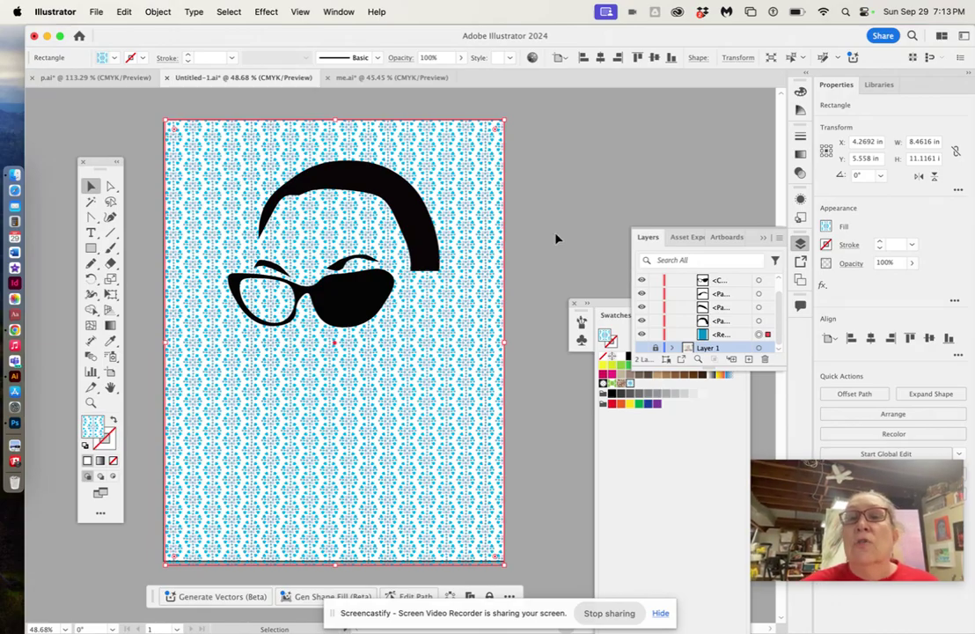
{"action": "left_click", "coordinate": [91, 247]}
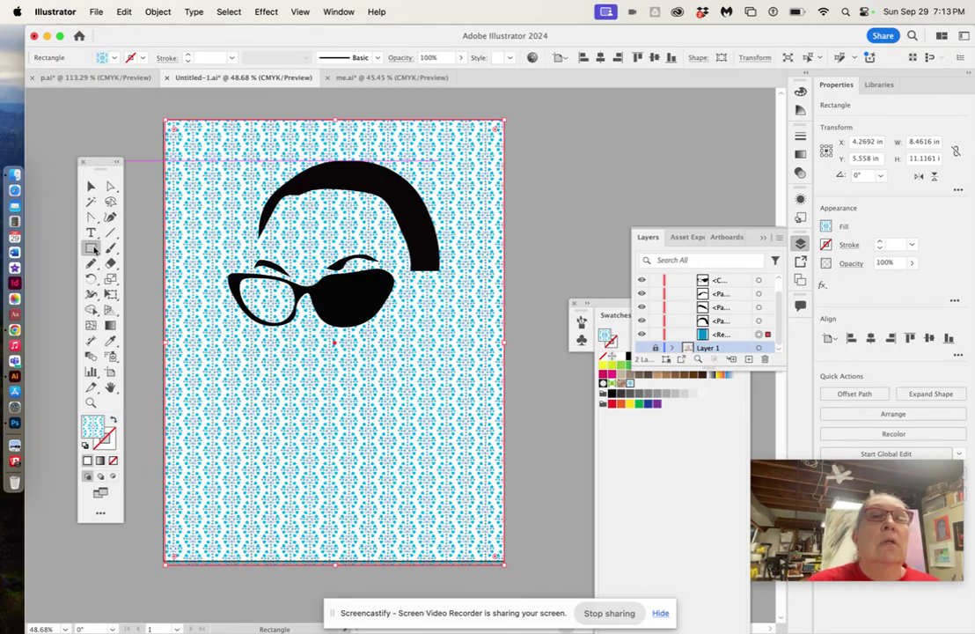
{"action": "left_click", "coordinate": [91, 187]}
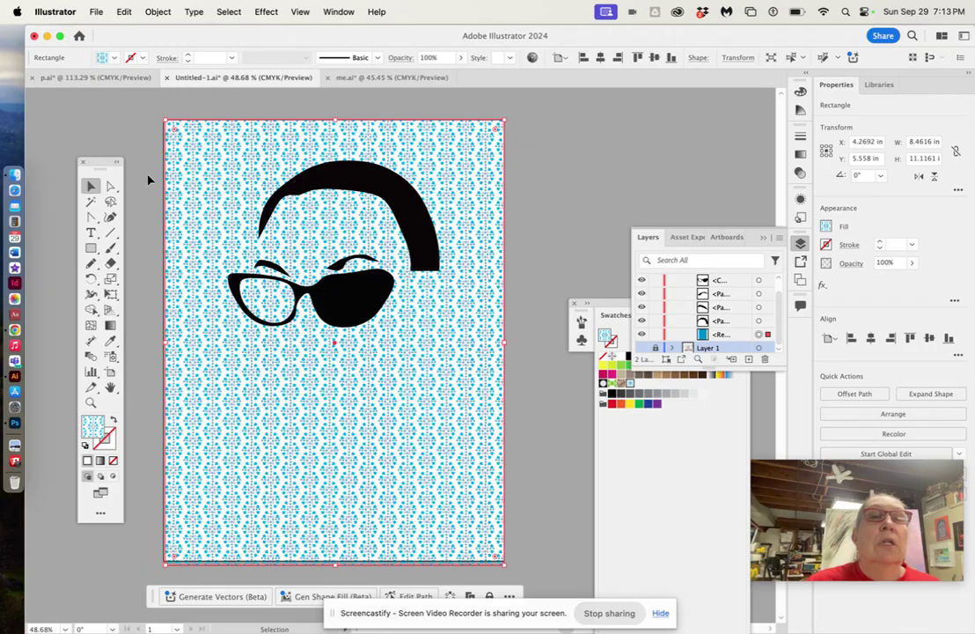
{"action": "left_click", "coordinate": [150, 180]}
{"action": "key", "text": "m"}
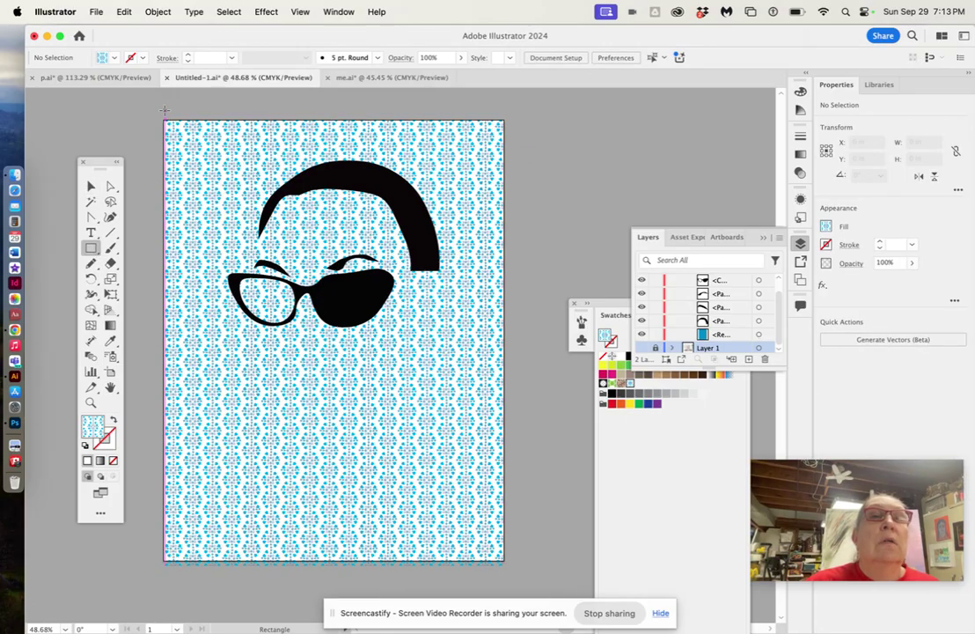
{"action": "mouse_move", "coordinate": [161, 116]}
{"action": "left_mouse_down"}
{"action": "mouse_move", "coordinate": [373, 440]}
{"action": "mouse_move", "coordinate": [426, 501]}
{"action": "mouse_move", "coordinate": [506, 559]}
{"action": "left_mouse_up"}
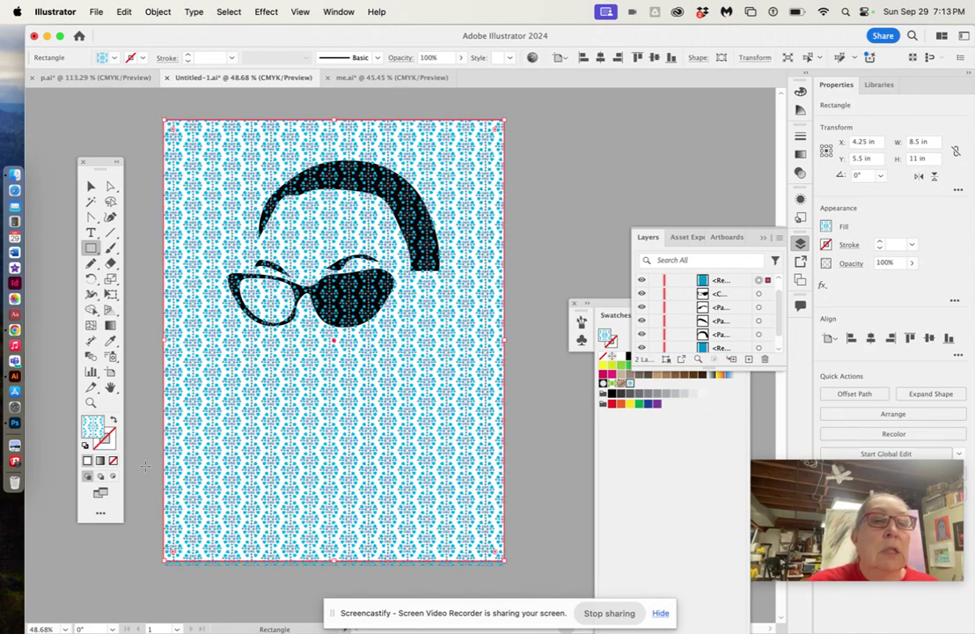
Fill the new rectangle with the blue-violet colour 3611ef.
{"action": "double_click", "coordinate": [94, 426]}
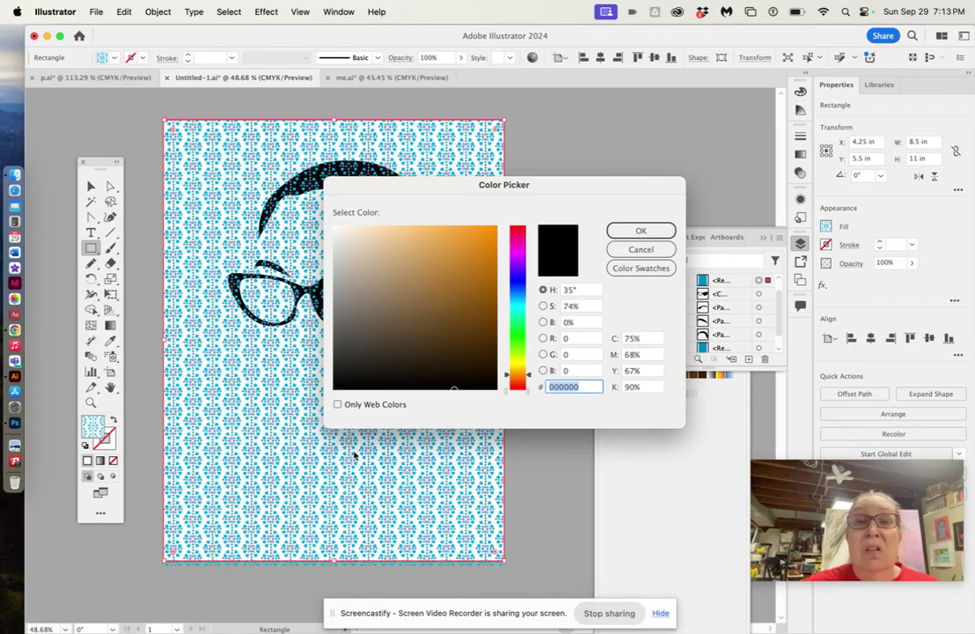
{"action": "left_click", "coordinate": [519, 289]}
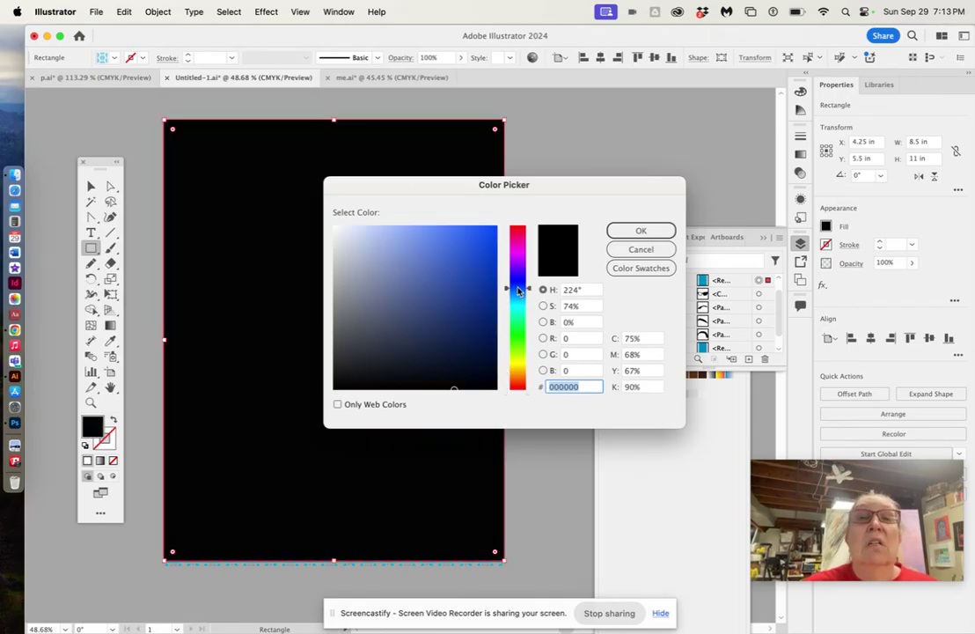
{"action": "left_click_drag", "start_coordinate": [518, 290], "coordinate": [518, 276]}
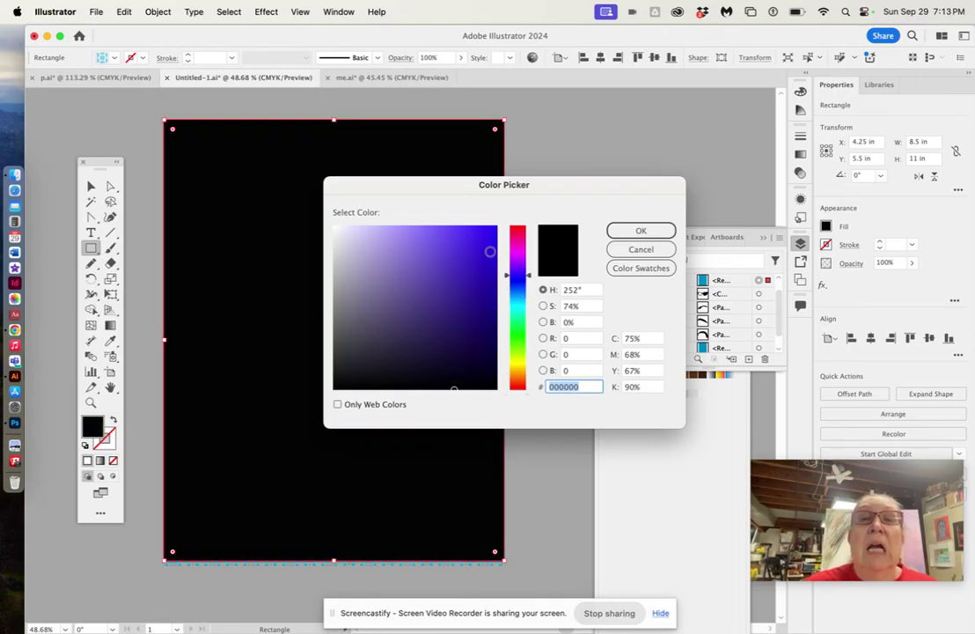
{"action": "left_click", "coordinate": [484, 241]}
{"action": "left_click_drag", "start_coordinate": [484, 241], "coordinate": [486, 235]}
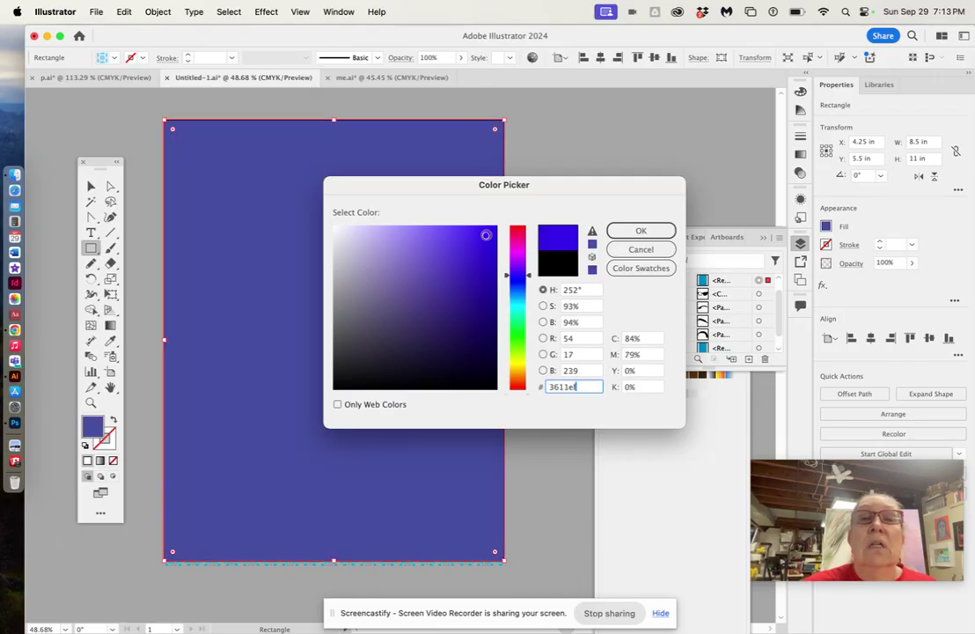
{"action": "left_click", "coordinate": [639, 232]}
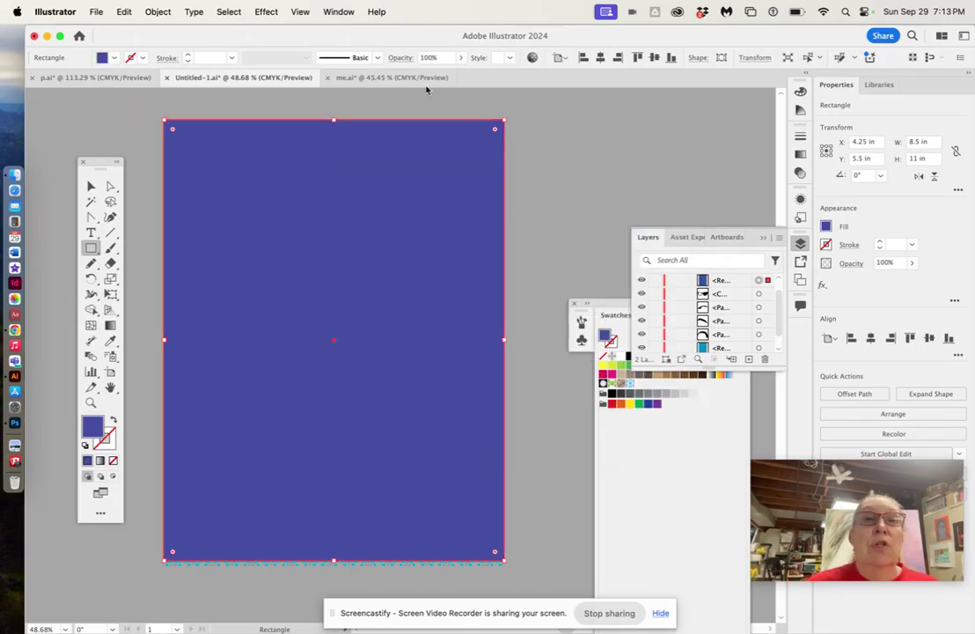
Send the blue-violet rectangle to the back, behind the pattern and the portrait shapes.
{"action": "left_click", "coordinate": [157, 12]}
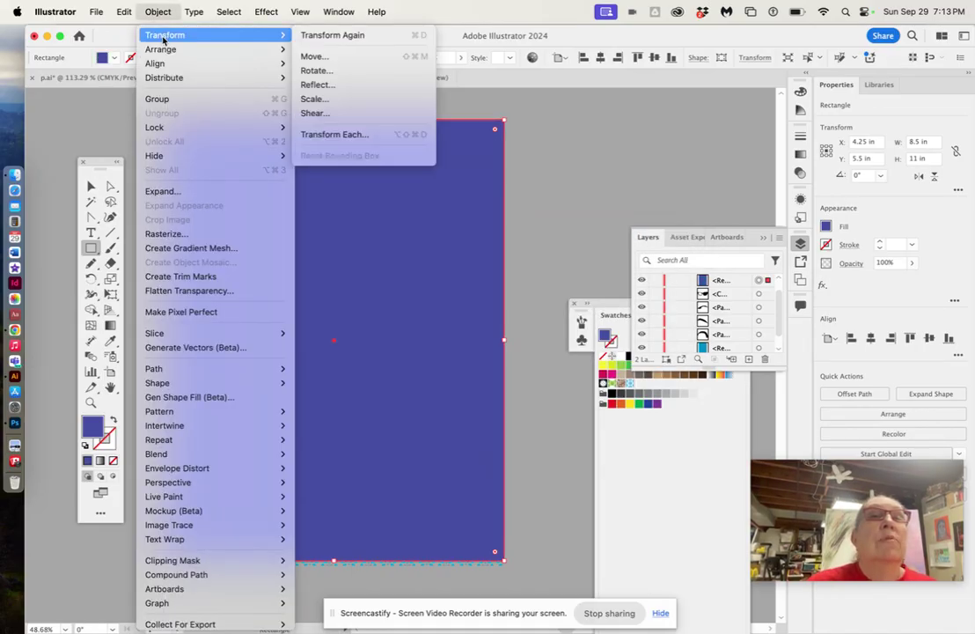
{"action": "mouse_move", "coordinate": [158, 49]}
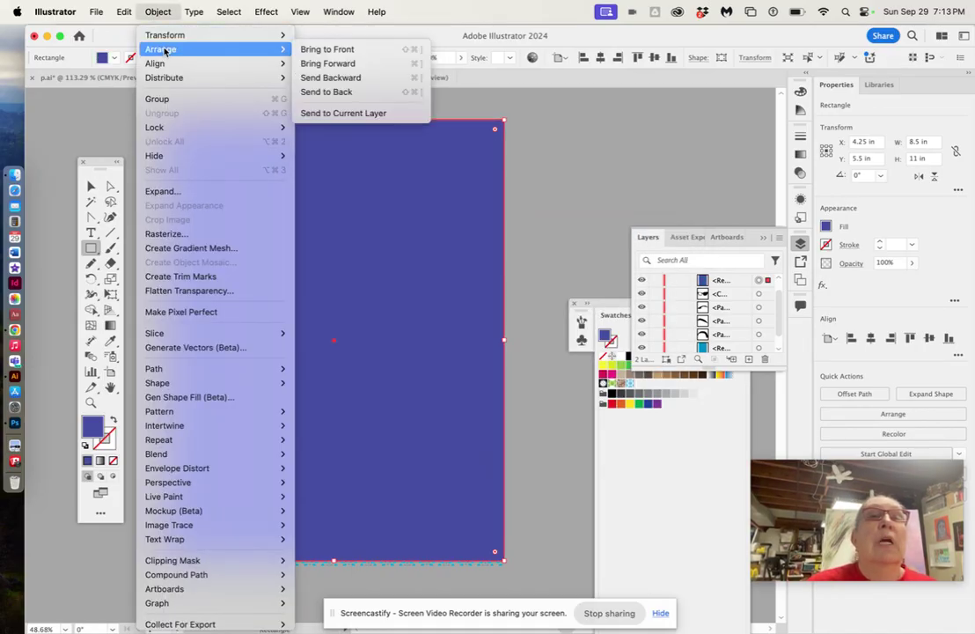
{"action": "left_click", "coordinate": [304, 91]}
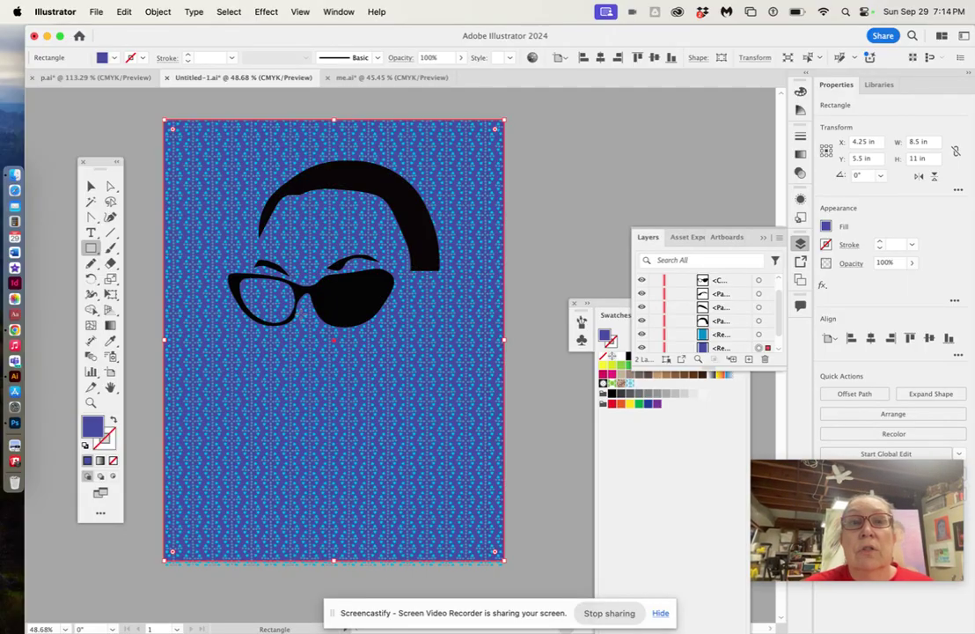
{"action": "left_click", "coordinate": [91, 187]}
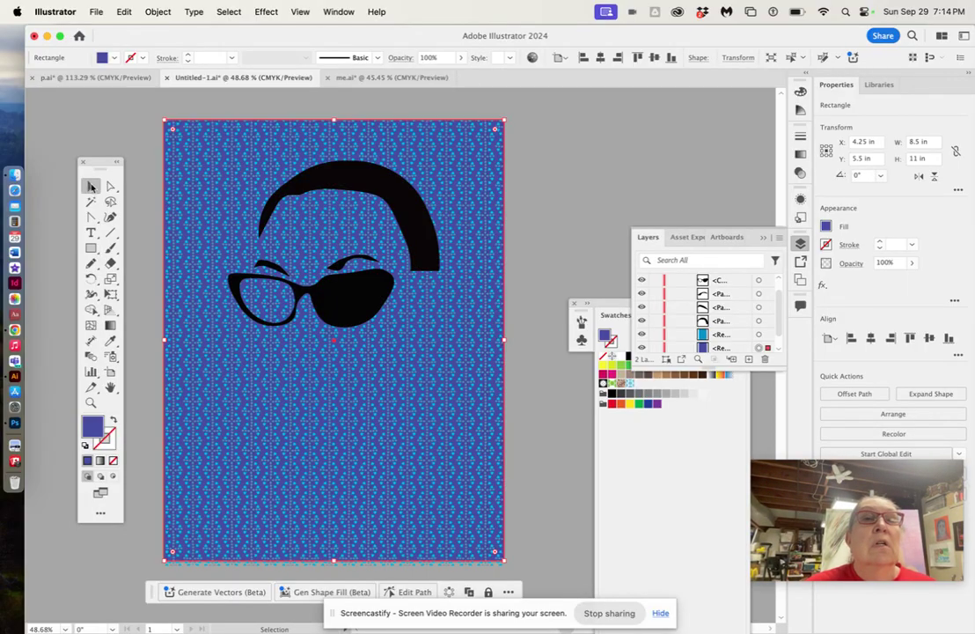
Return to p.ai and bring the pattern-filled rectangle below the heading into view.
{"action": "left_click", "coordinate": [111, 77]}
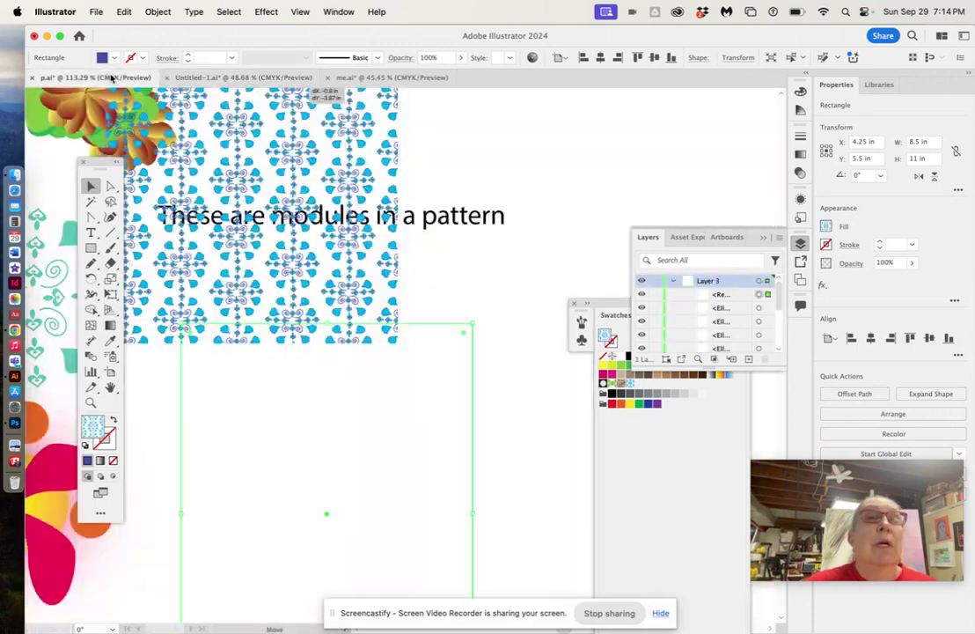
{"action": "scroll", "coordinate": [226, 279], "scroll_direction": "down", "scroll_amount": 4}
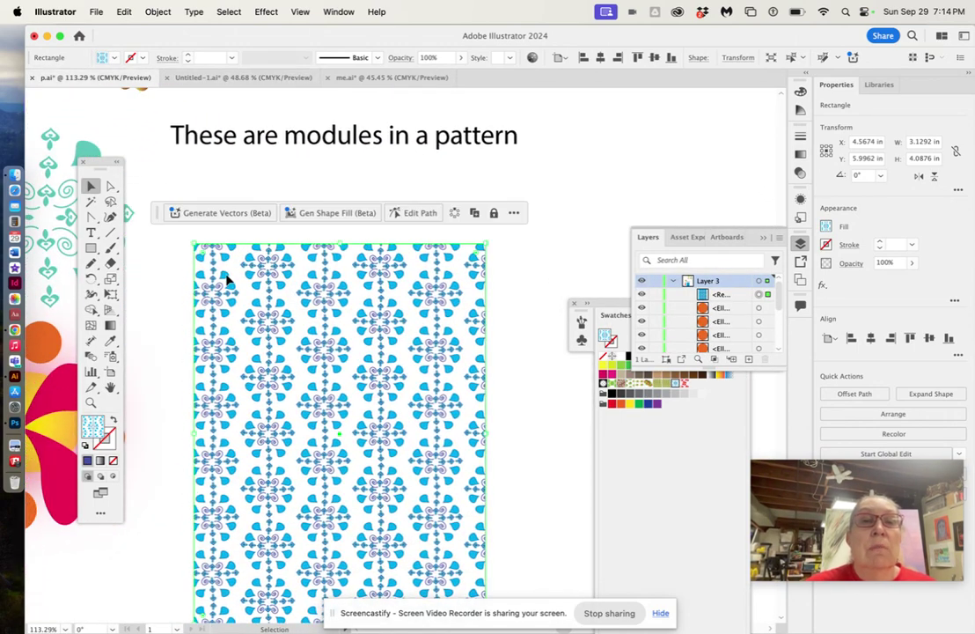
{"action": "scroll", "coordinate": [226, 279], "scroll_direction": "down", "scroll_amount": 1}
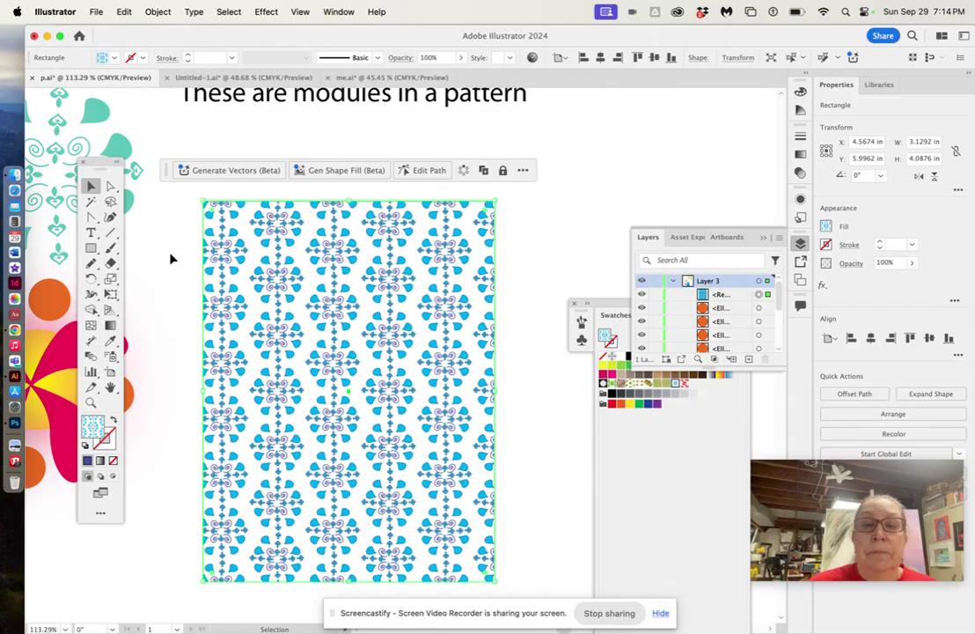